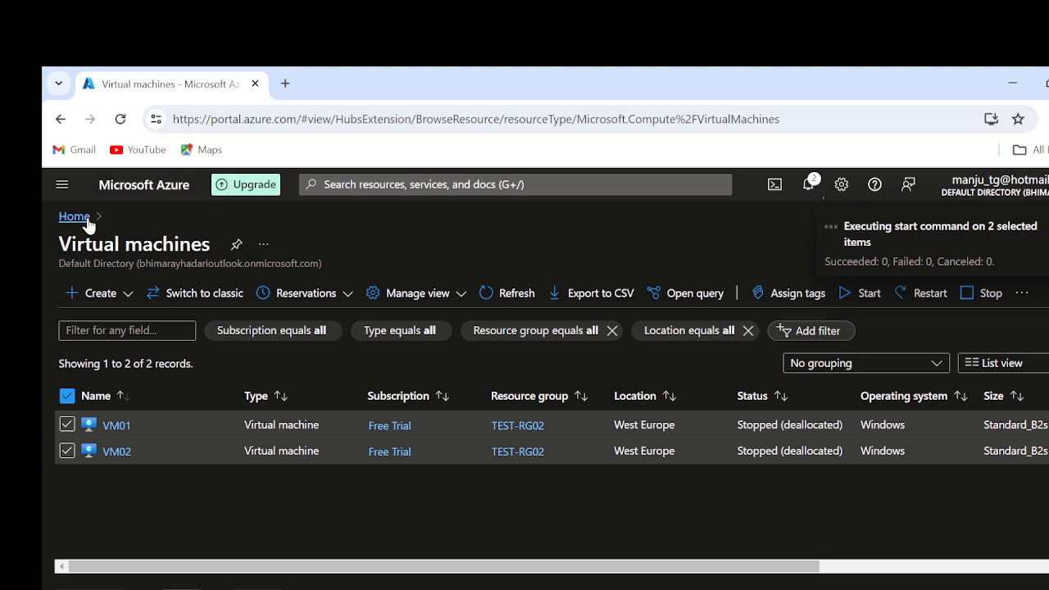
pyautogui.click(74, 217)
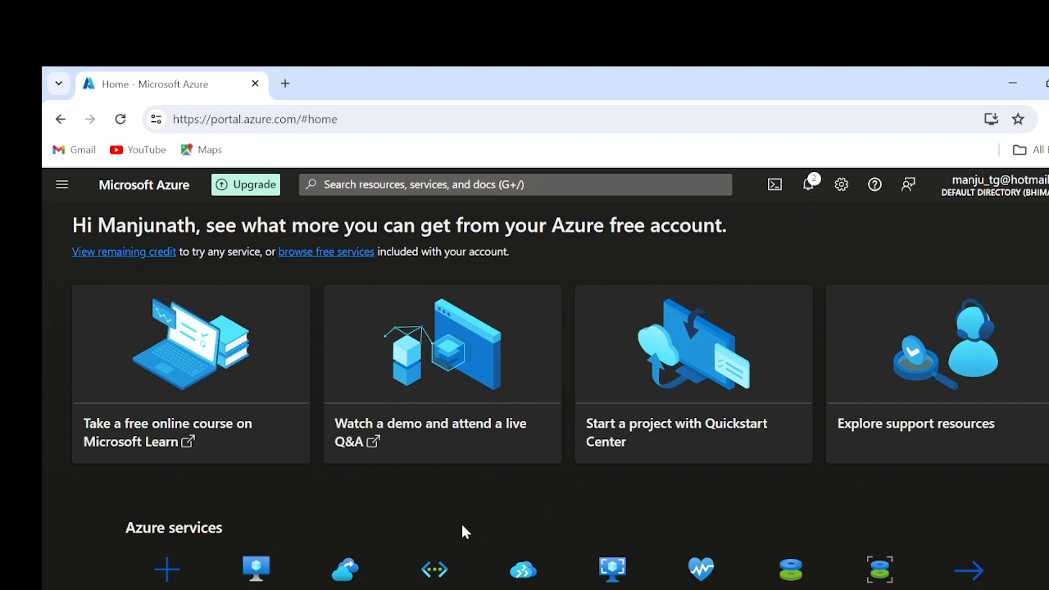
pyautogui.scroll(-3, 462, 531)
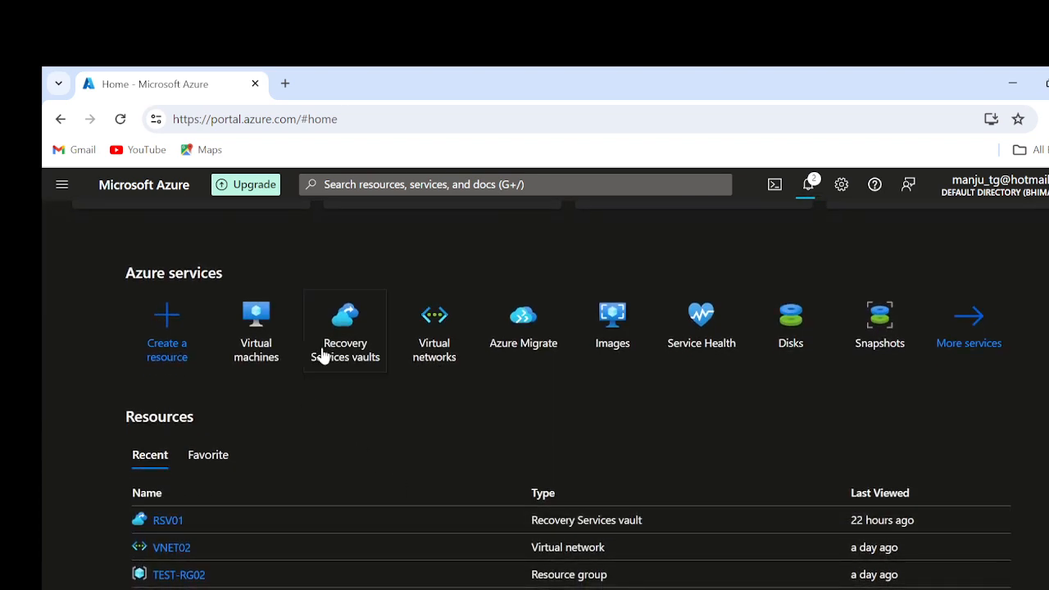
pyautogui.click(322, 354)
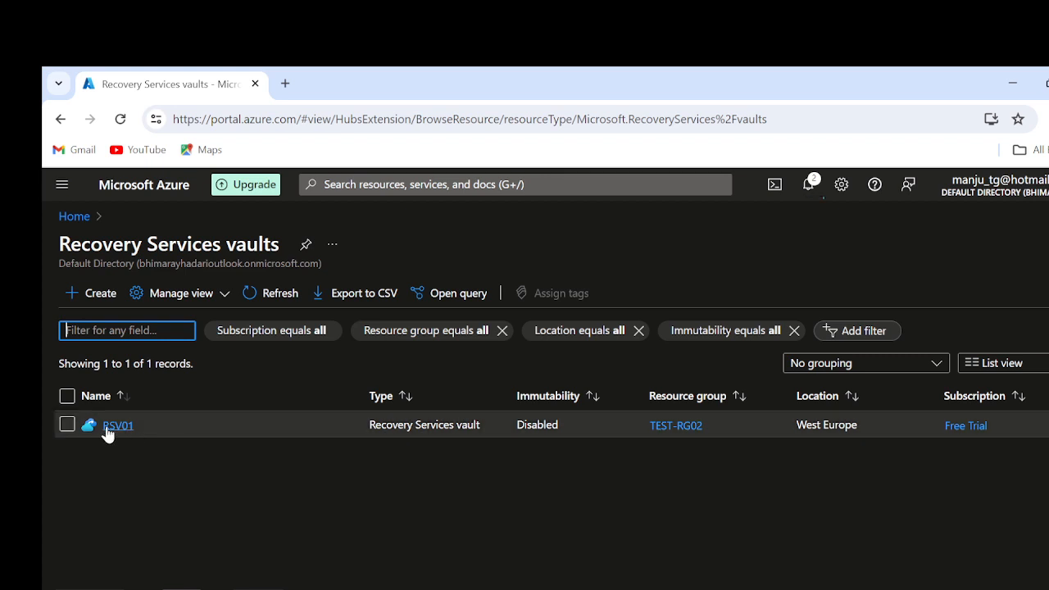
pyautogui.click(102, 303)
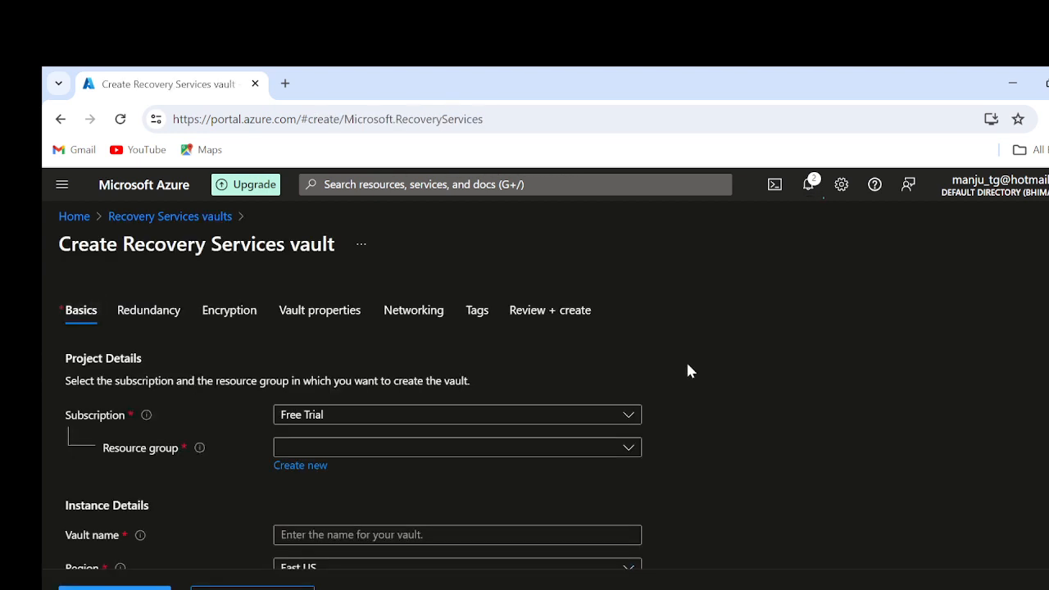
pyautogui.click(74, 217)
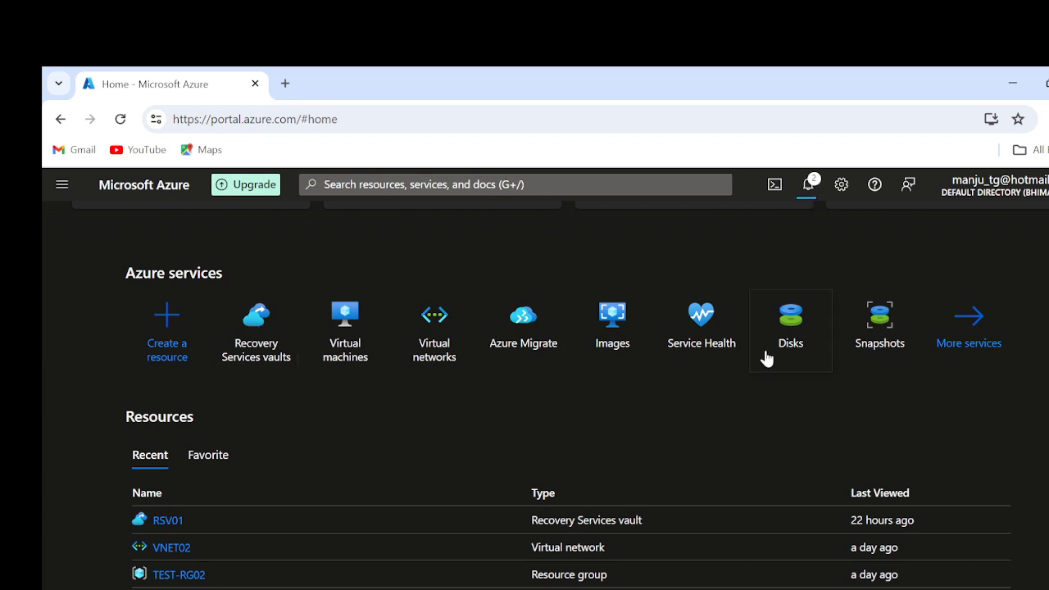
# Find the Resource groups service and start a new resource group named DR-RG01
pyautogui.click(405, 178)
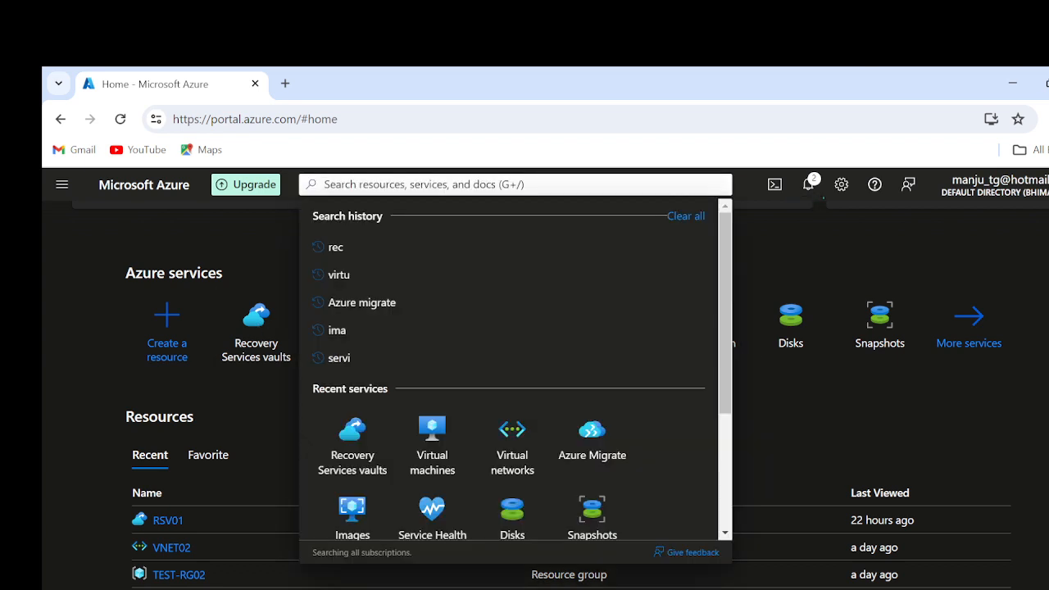
pyautogui.write('res')
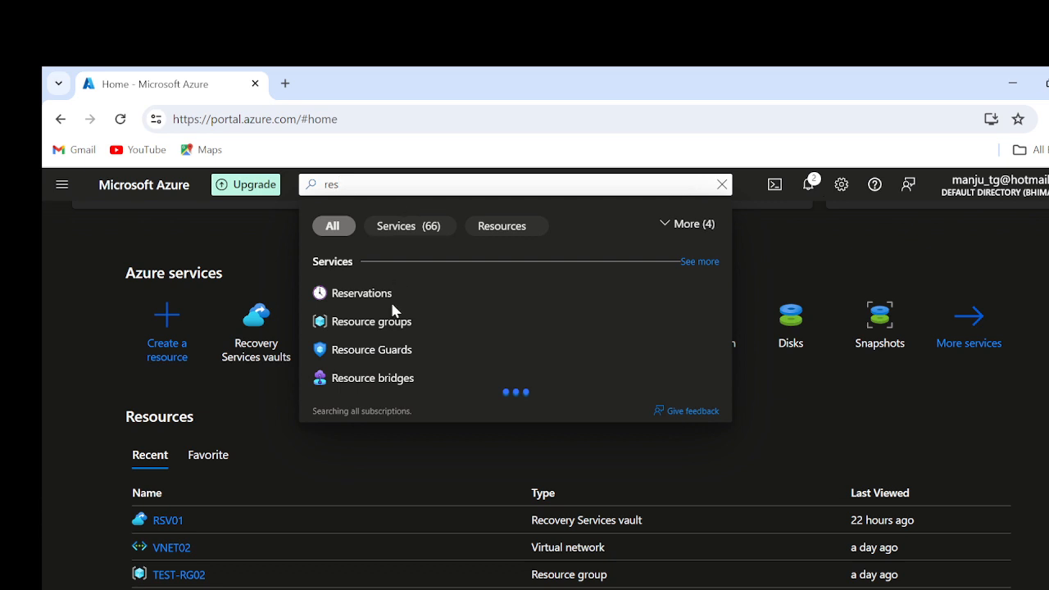
pyautogui.click(389, 321)
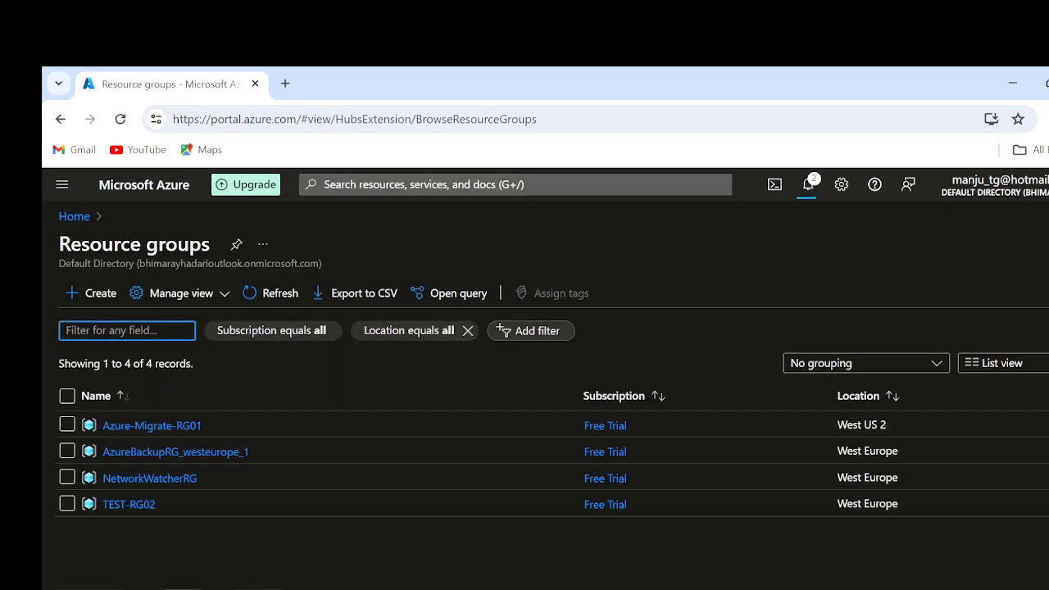
pyautogui.click(109, 304)
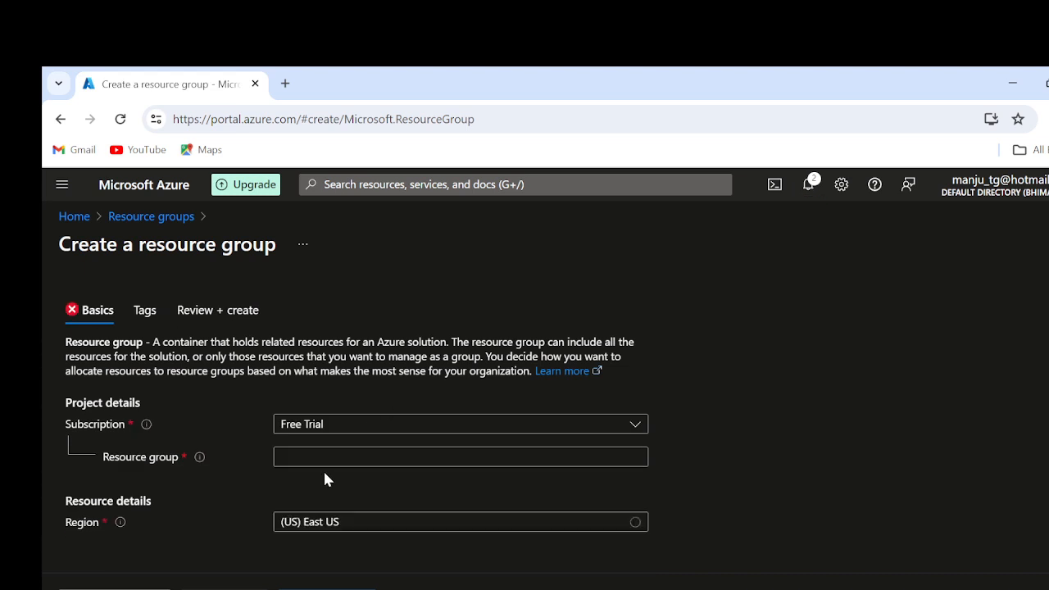
pyautogui.write('DR-')
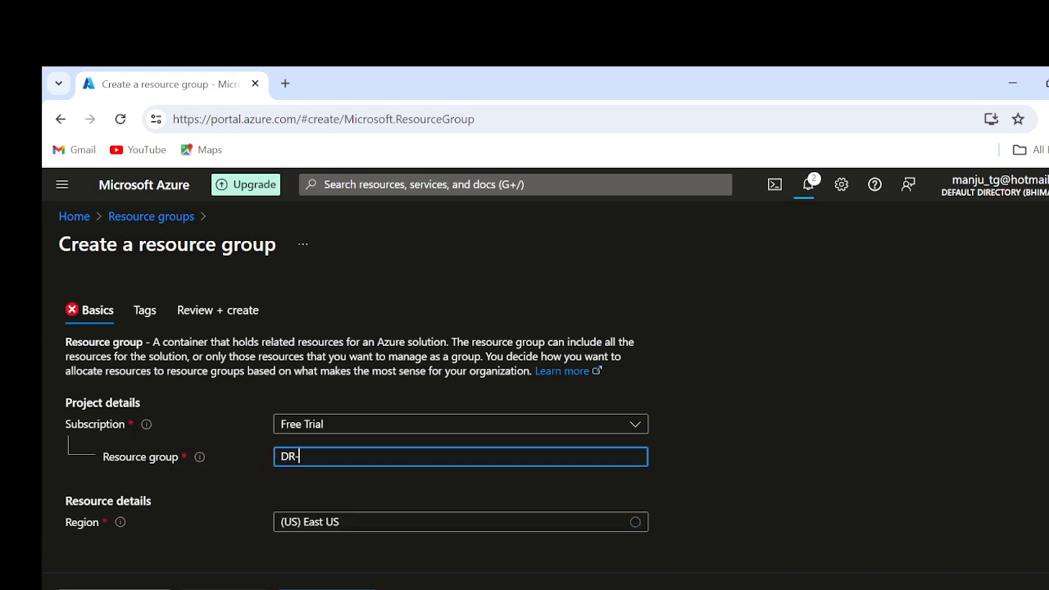
pyautogui.write('RG01')
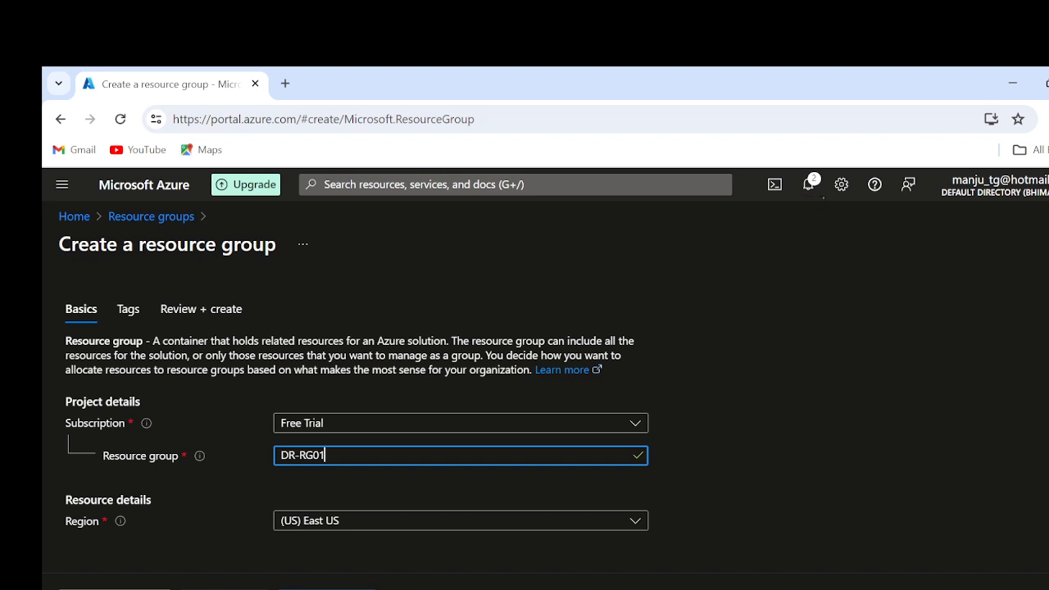
# Set the resource group's region to (Europe) North Europe and create the group
pyautogui.click(362, 528)
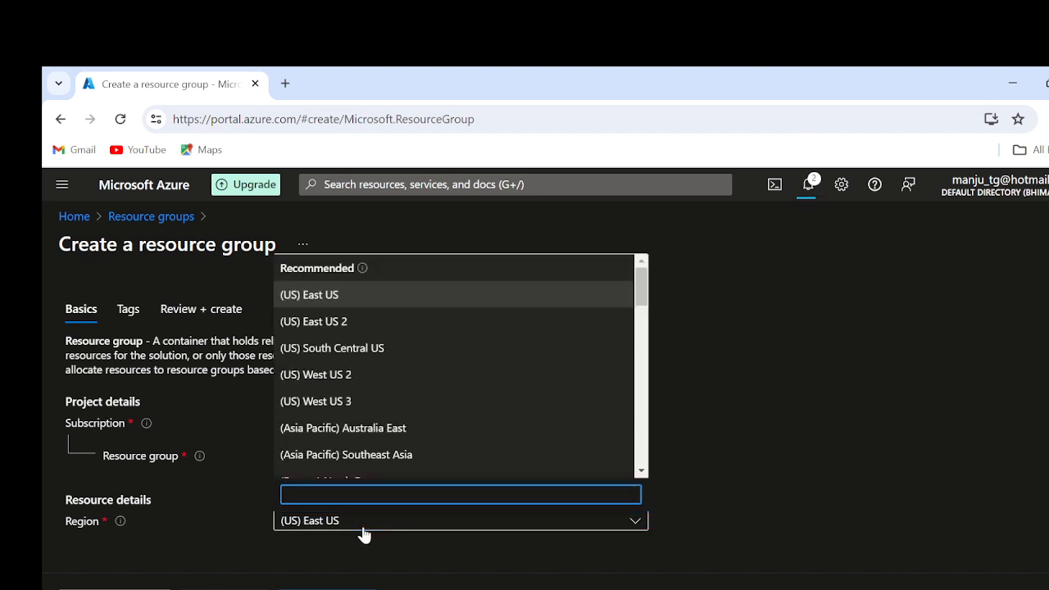
pyautogui.scroll(-2, 492, 415)
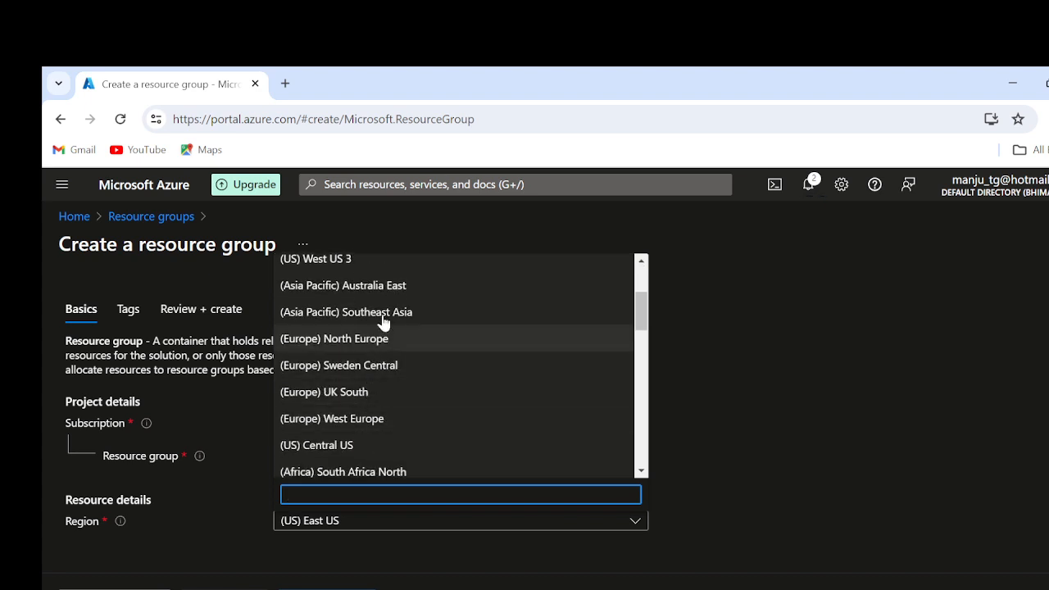
pyautogui.click(410, 339)
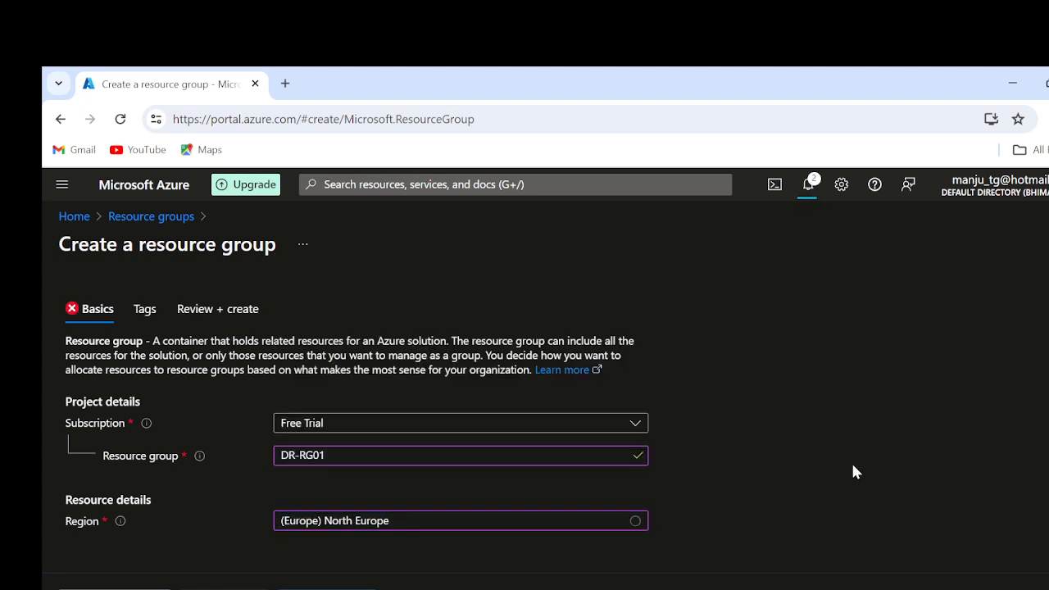
pyautogui.click(115, 589)
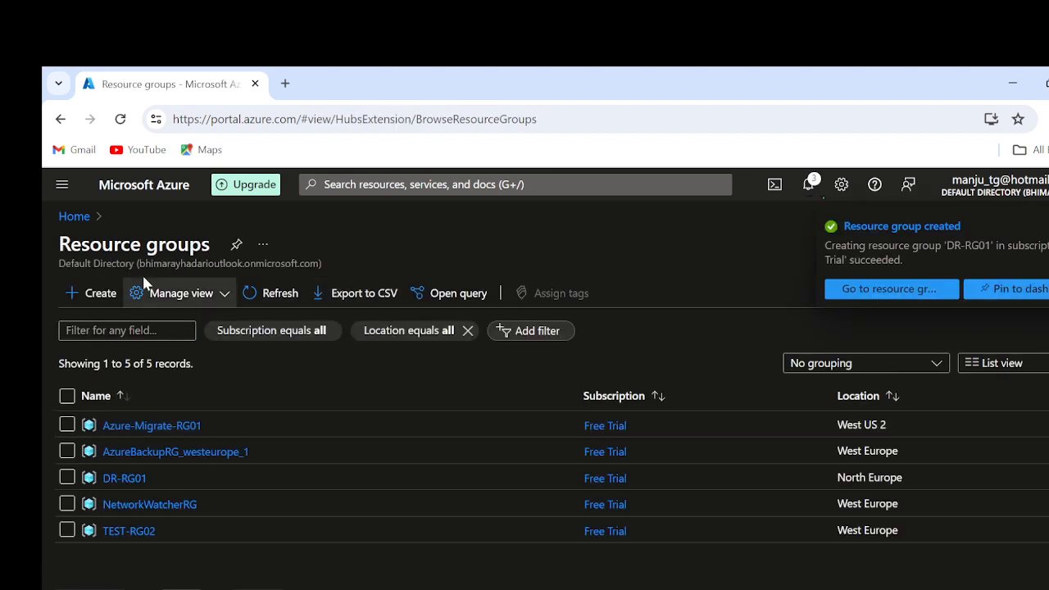
# Start a new Recovery Services vault and assign it to the resource group DR-RG01
pyautogui.click(61, 216)
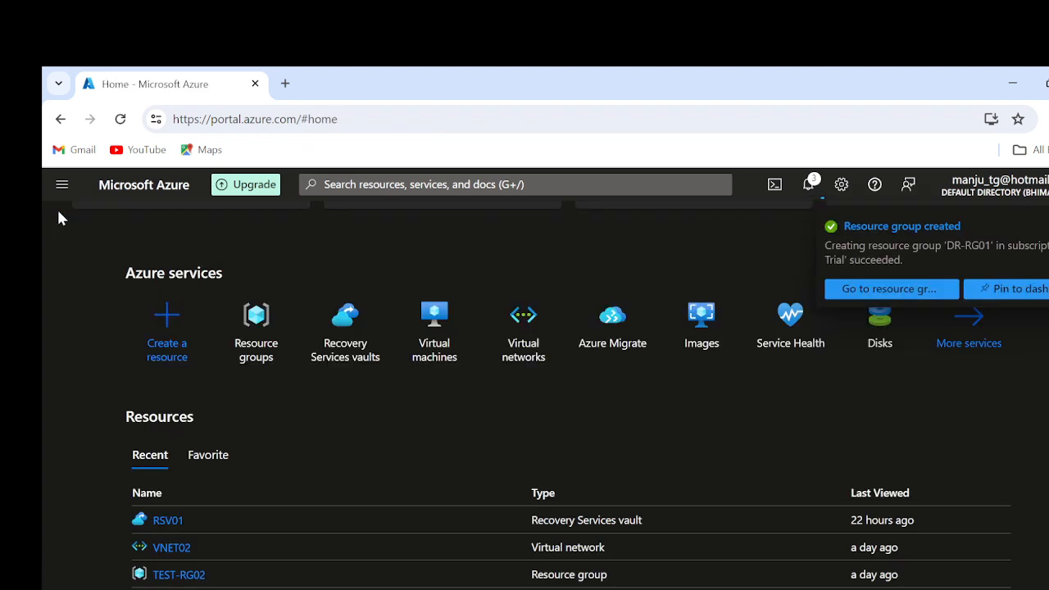
pyautogui.click(345, 351)
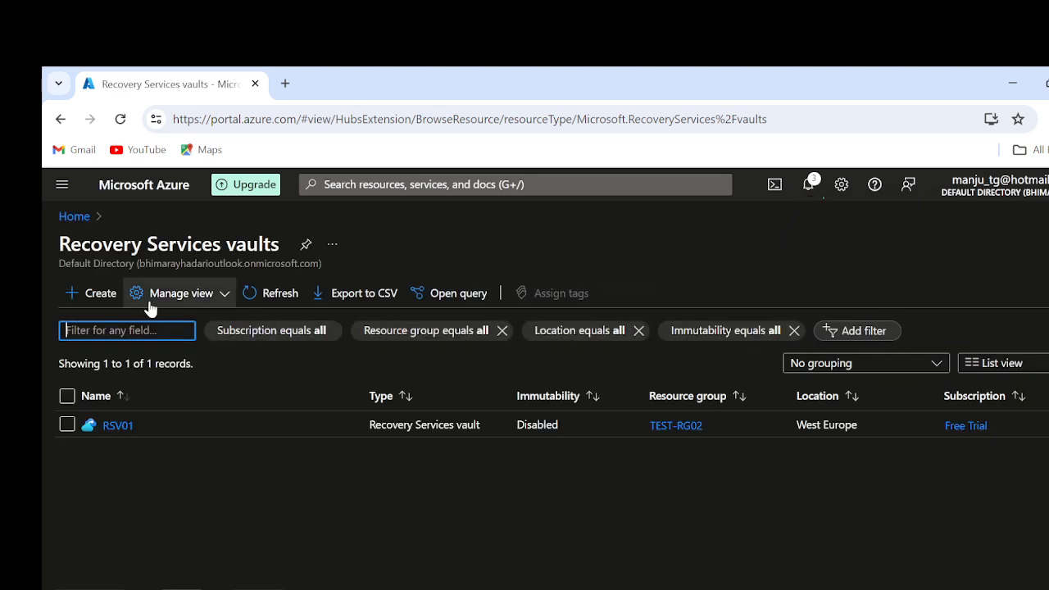
pyautogui.click(90, 302)
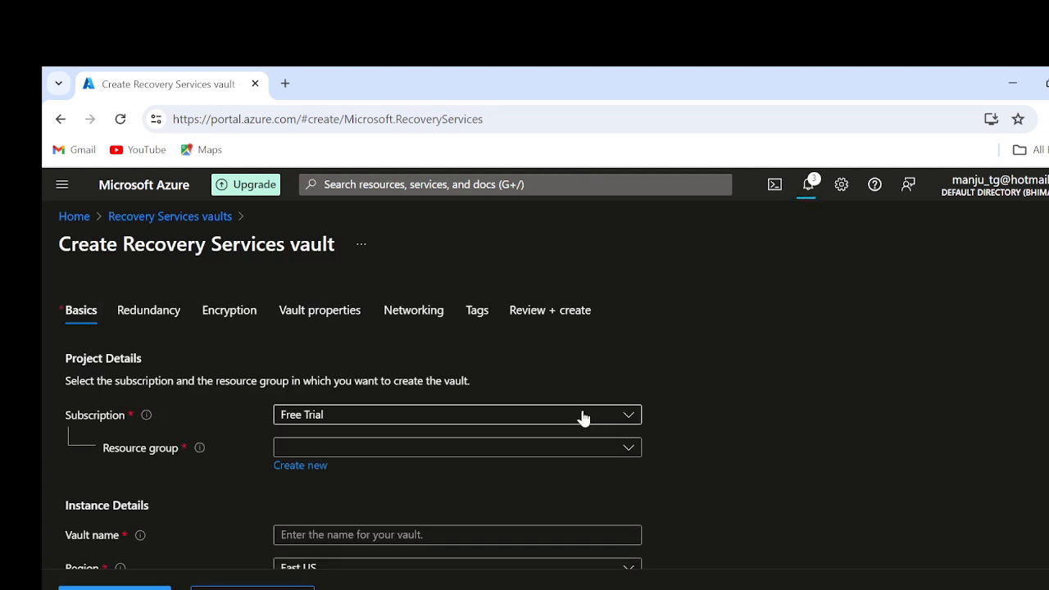
pyautogui.click(508, 449)
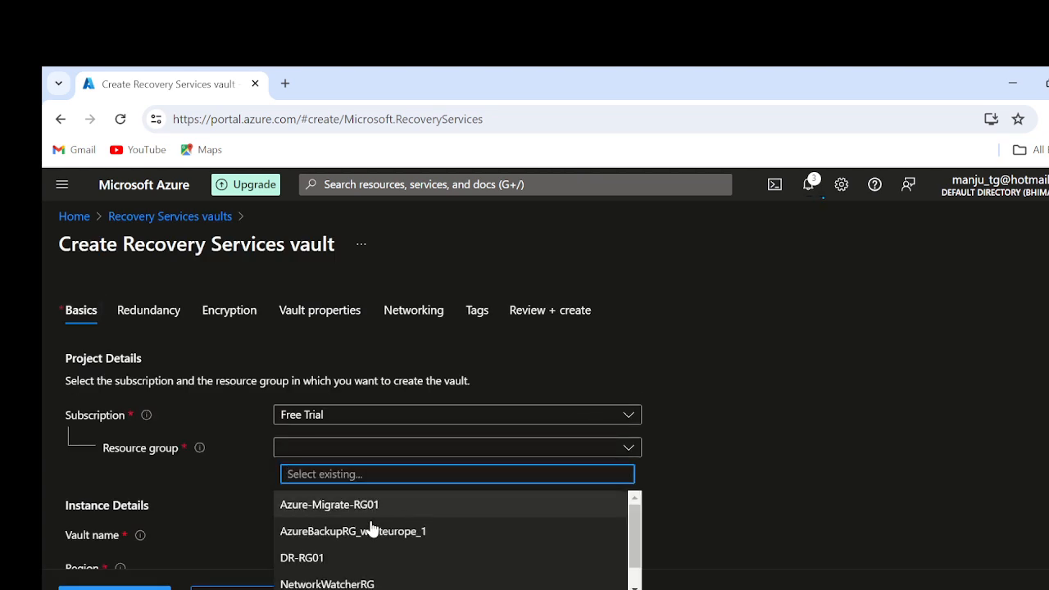
pyautogui.click(319, 566)
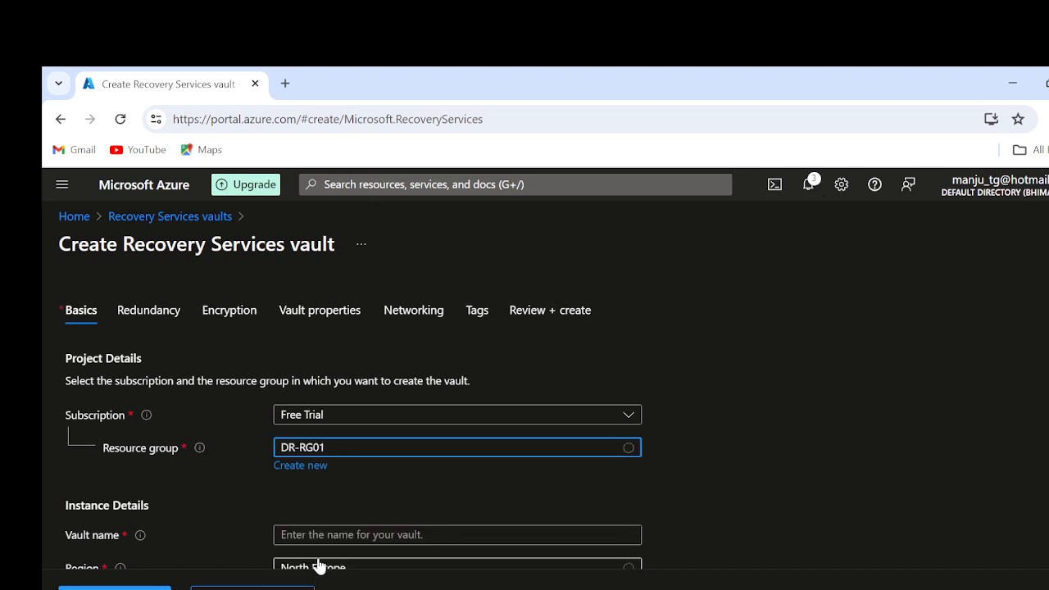
# Name the new Recovery Services vault NE-DR-RSV01
pyautogui.scroll(-1, 815, 436)
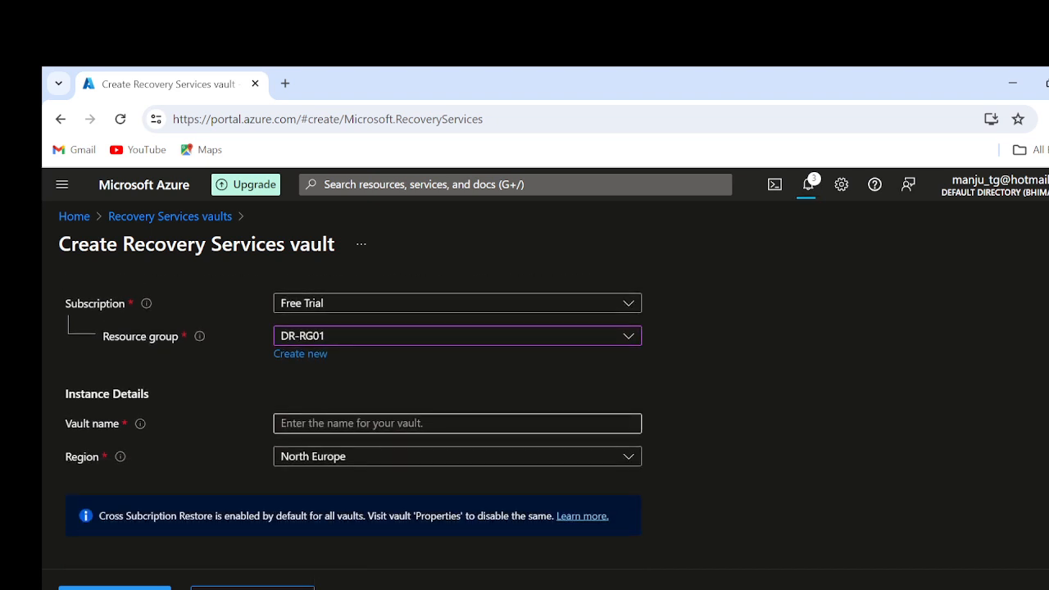
pyautogui.click(374, 423)
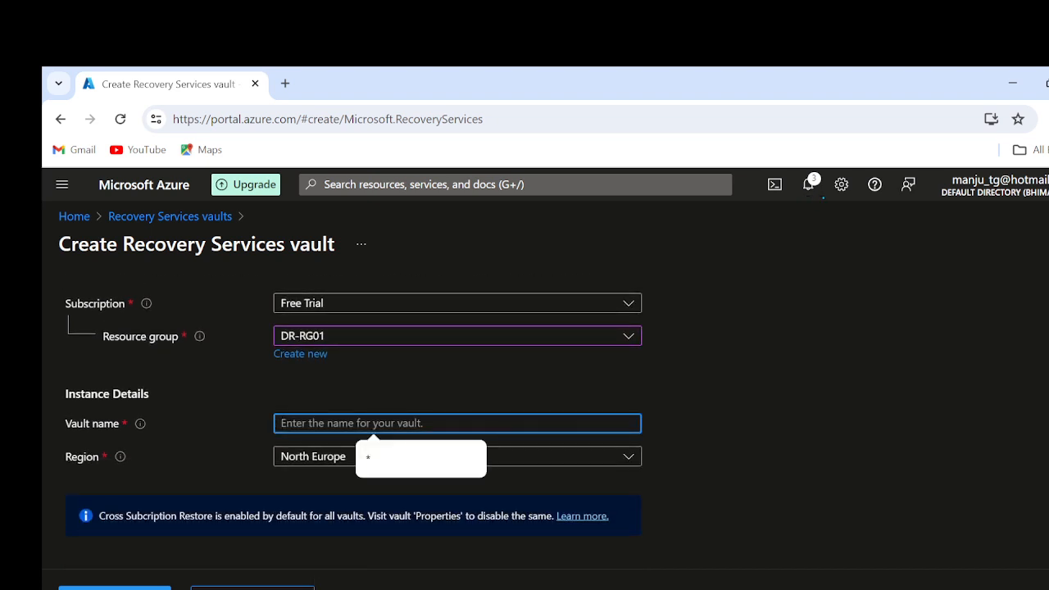
pyautogui.write('DR-RS')
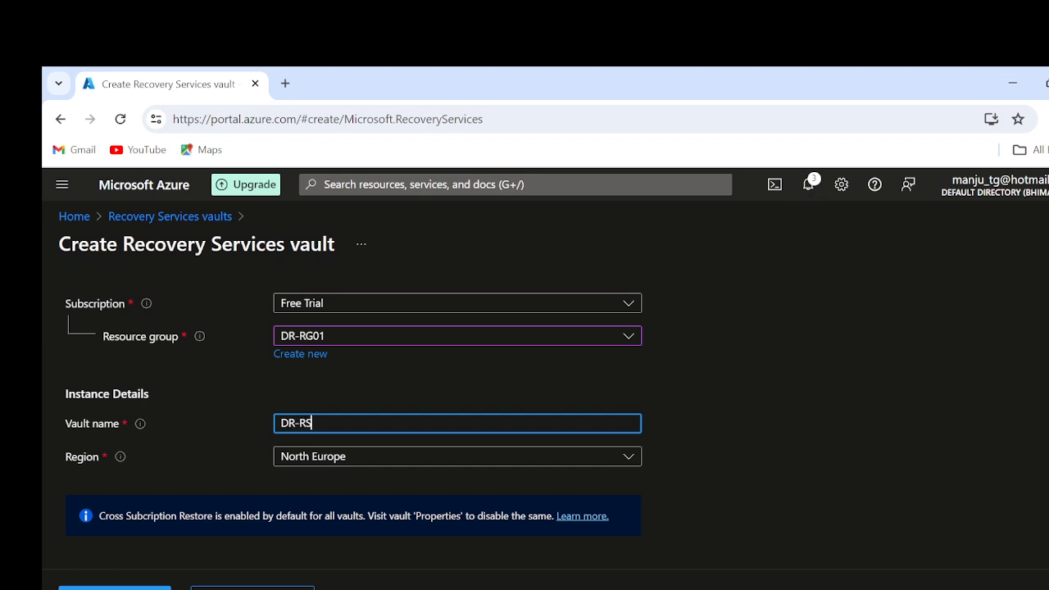
pyautogui.write('V01')
pyautogui.press('Left')
pyautogui.press('Left')
pyautogui.press('Left')
pyautogui.press('Left')
pyautogui.press('Left')
pyautogui.press('Left')
pyautogui.press('Left')
pyautogui.press('Left')
pyautogui.write('NE_')
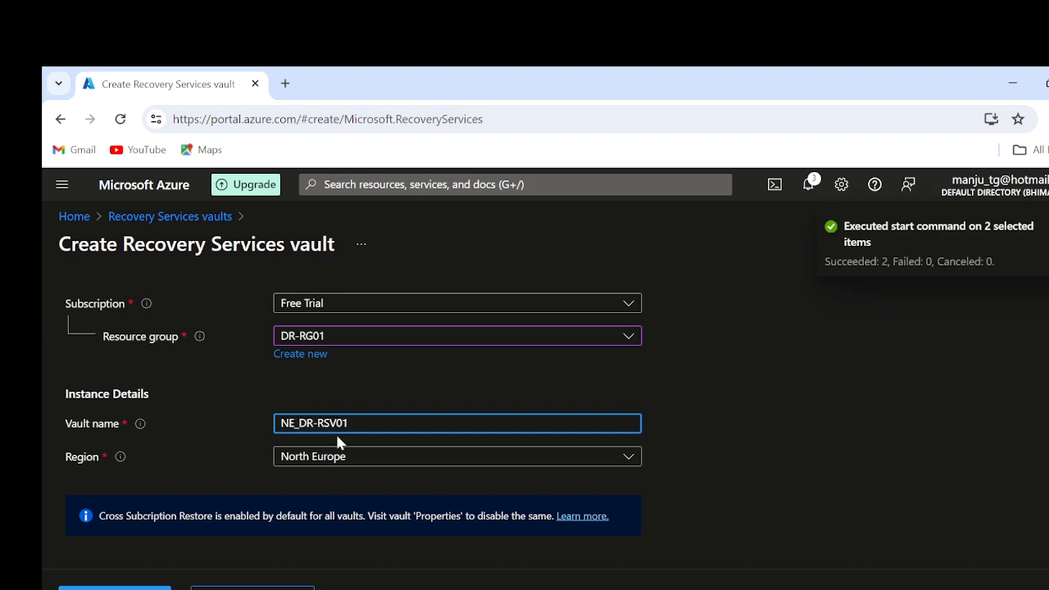
pyautogui.press('BackSpace')
pyautogui.write('-')
pyautogui.click(734, 454)
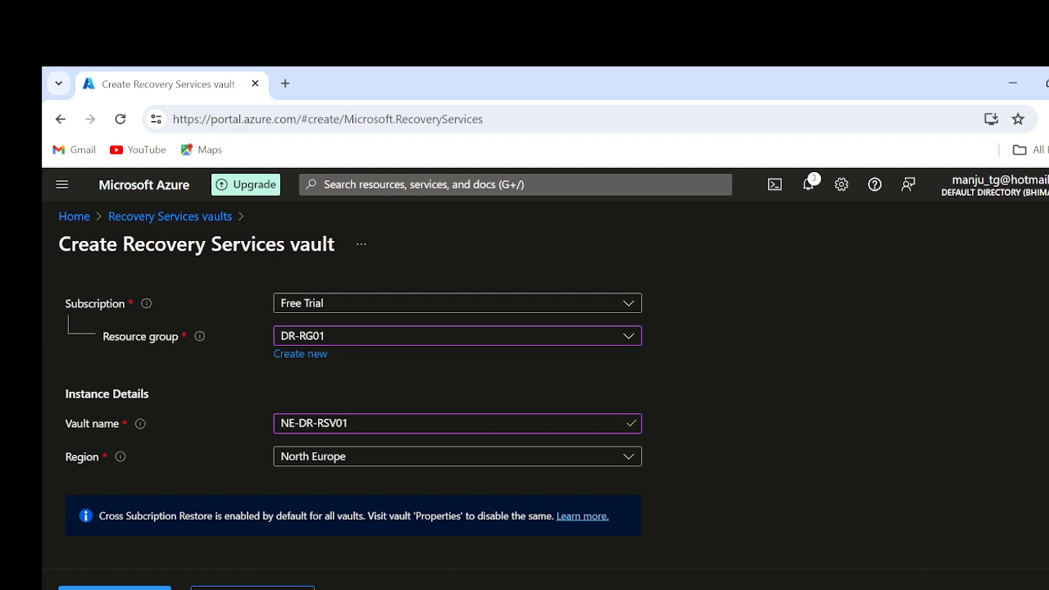
# Go through the vault's redundancy, encryption, properties and networking settings, keeping the defaults, and create the vault
pyautogui.click(252, 588)
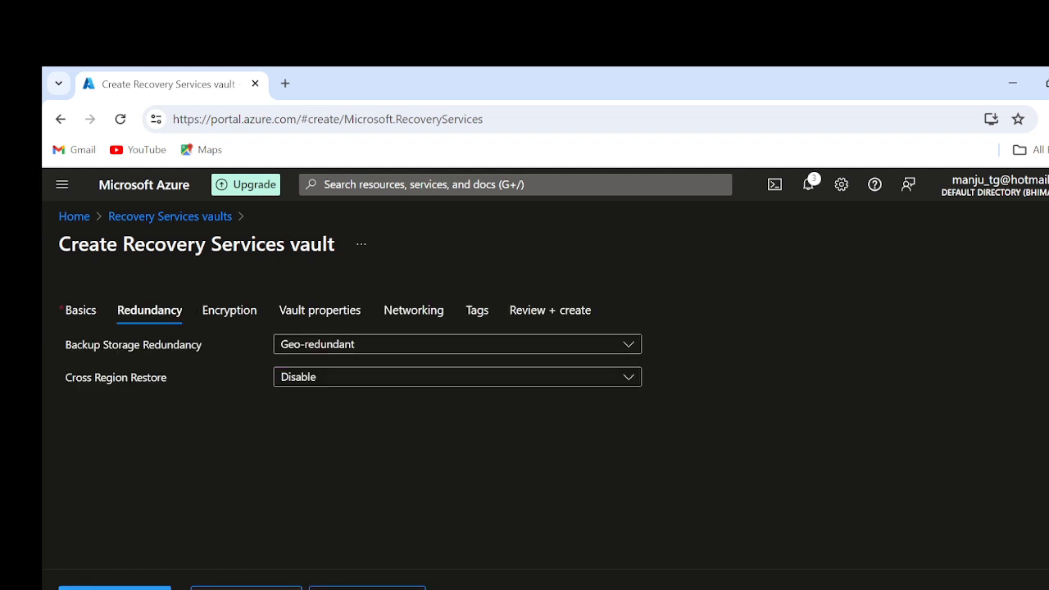
pyautogui.click(246, 588)
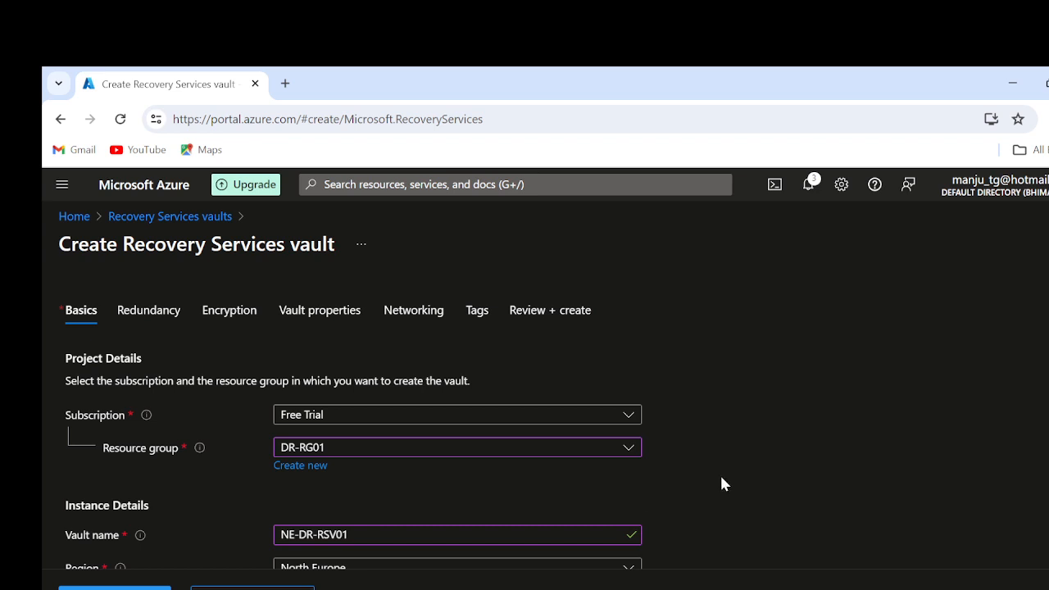
pyautogui.click(252, 589)
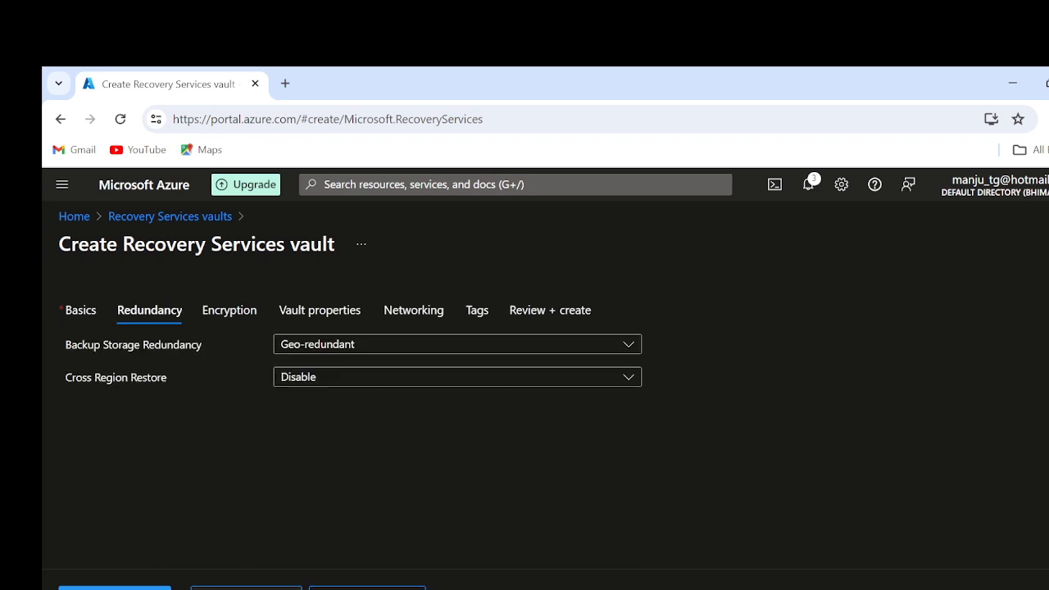
pyautogui.click(367, 588)
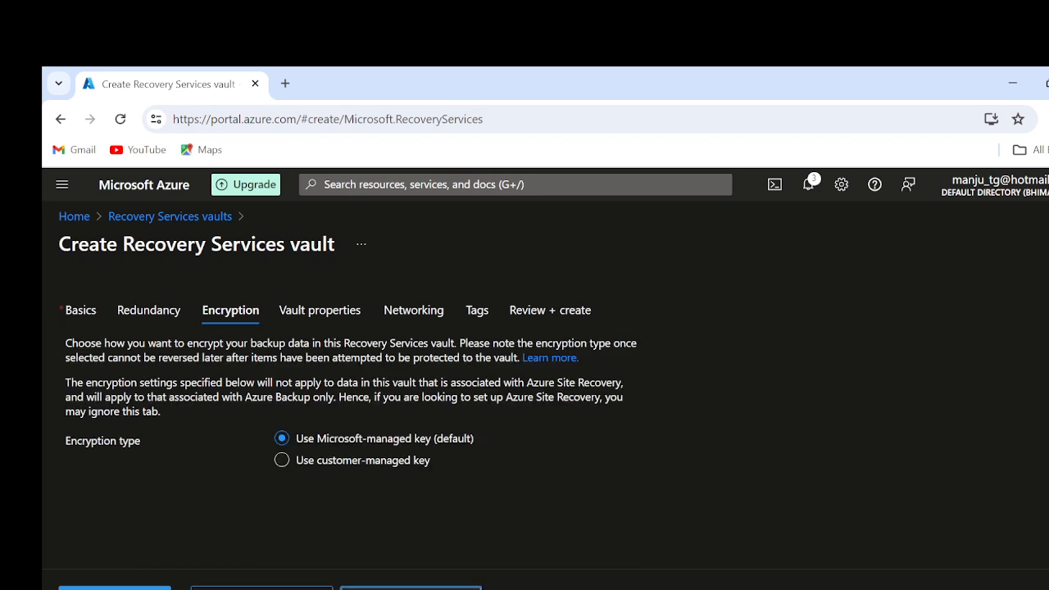
pyautogui.click(410, 589)
pyautogui.click(392, 589)
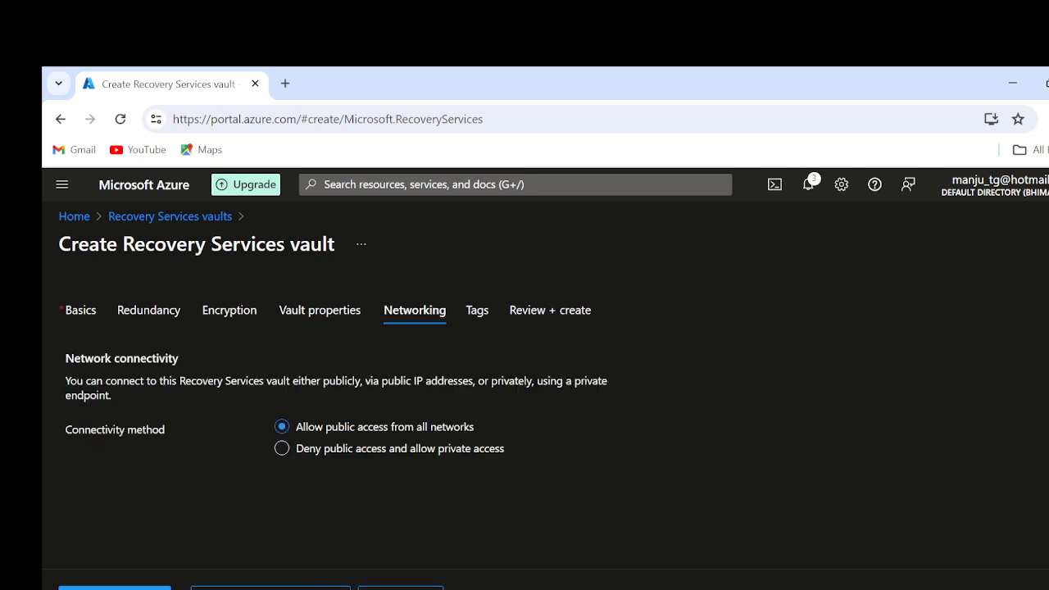
pyautogui.click(114, 588)
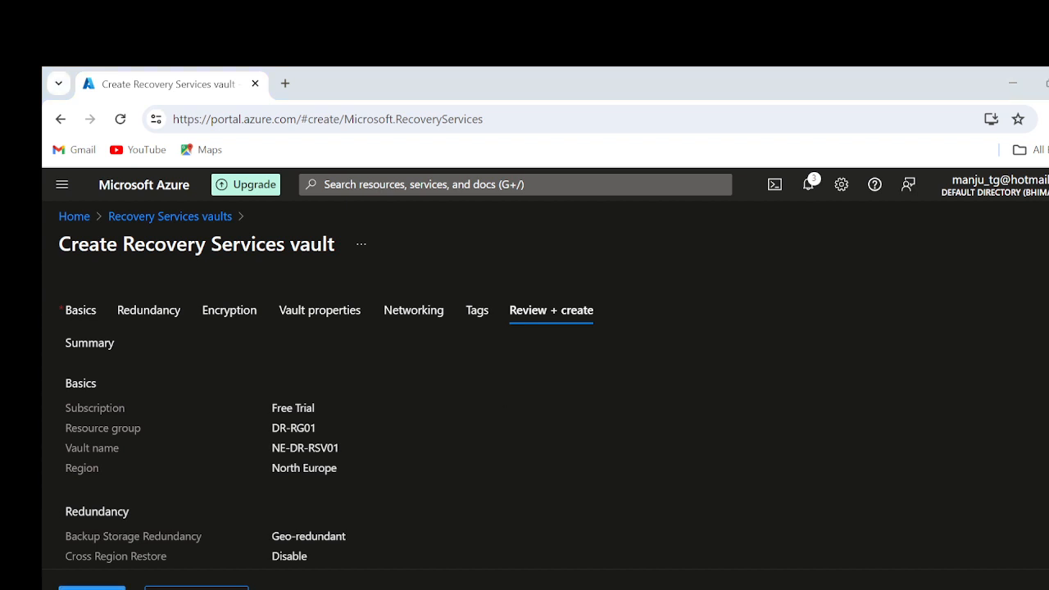
pyautogui.click(92, 588)
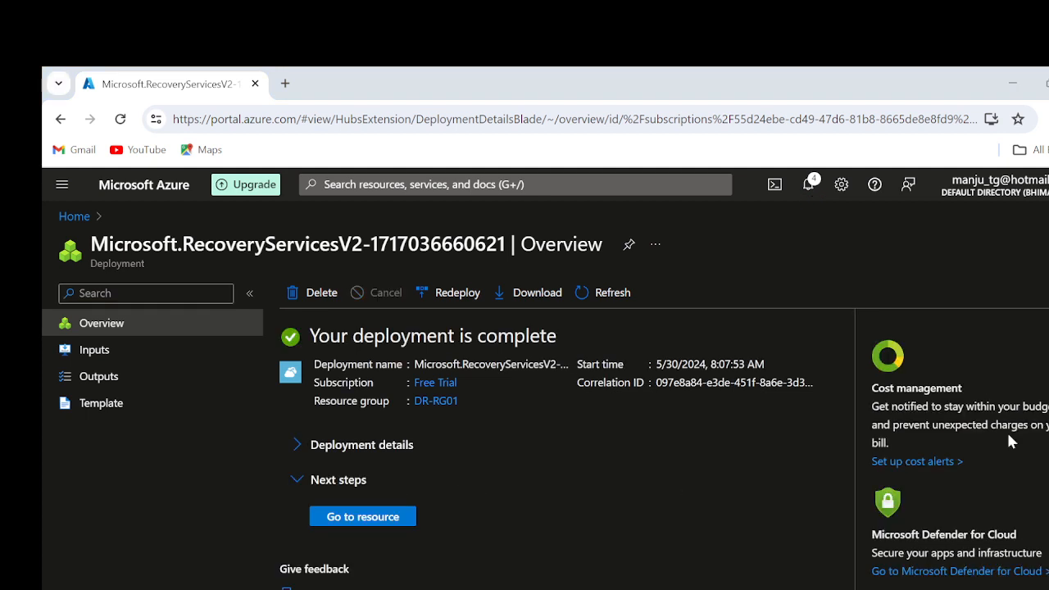
# Open the deployed vault's overview and return to the list of all Recovery Services vaults
pyautogui.click(360, 522)
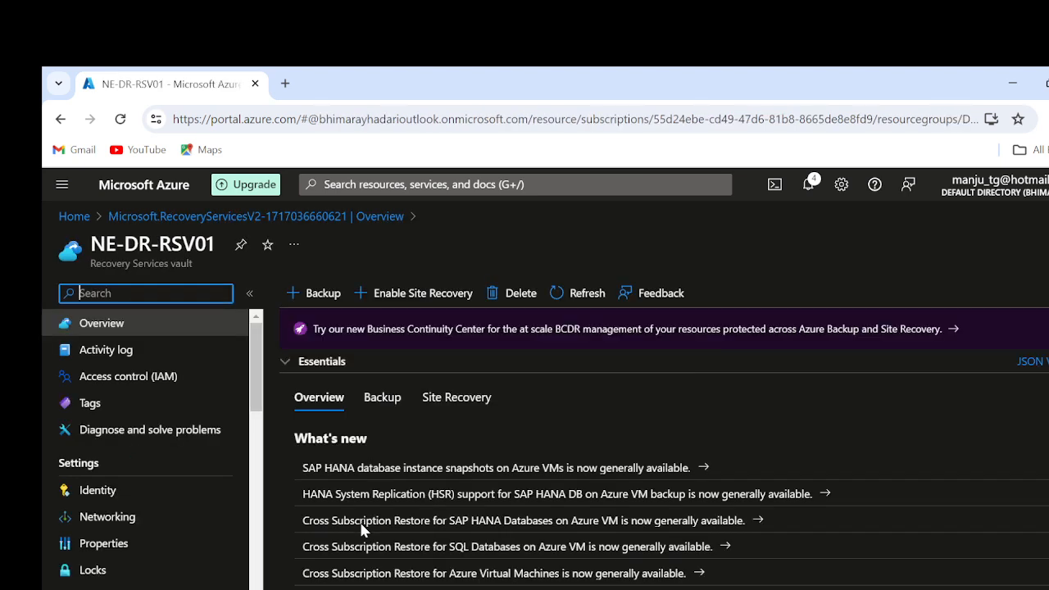
pyautogui.click(74, 217)
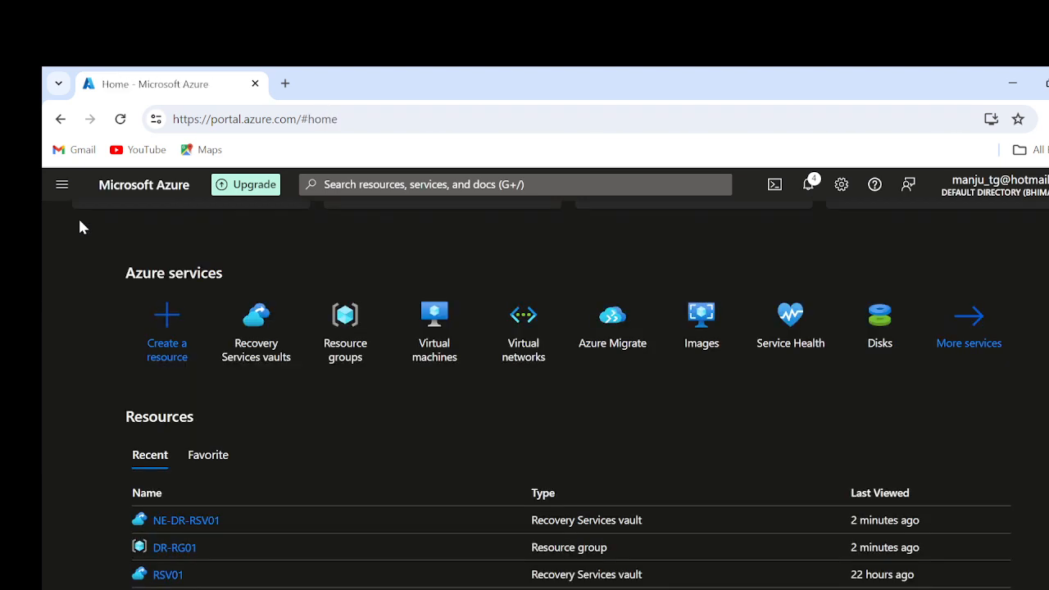
pyautogui.click(253, 349)
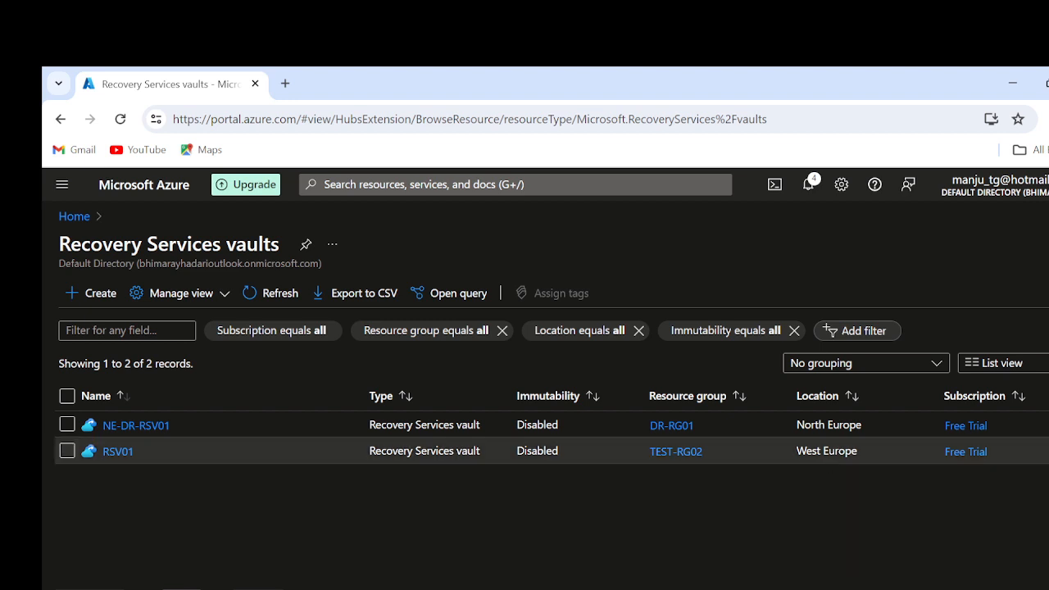
# Compare the two vaults' locations, and open the Site Recovery setup of the vault NE-DR-RSV01
pyautogui.doubleClick(810, 452)
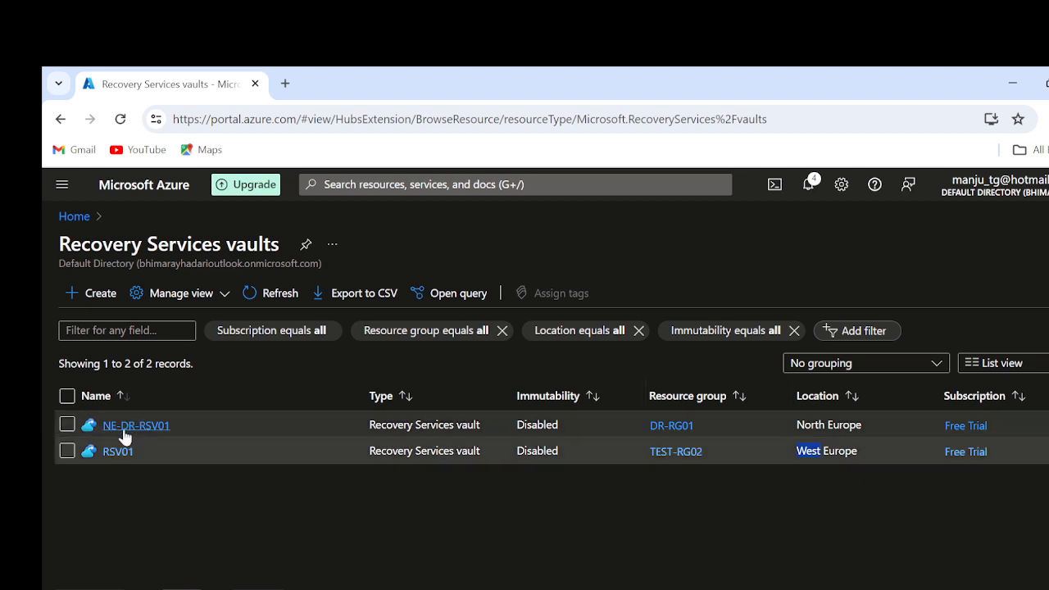
pyautogui.doubleClick(811, 425)
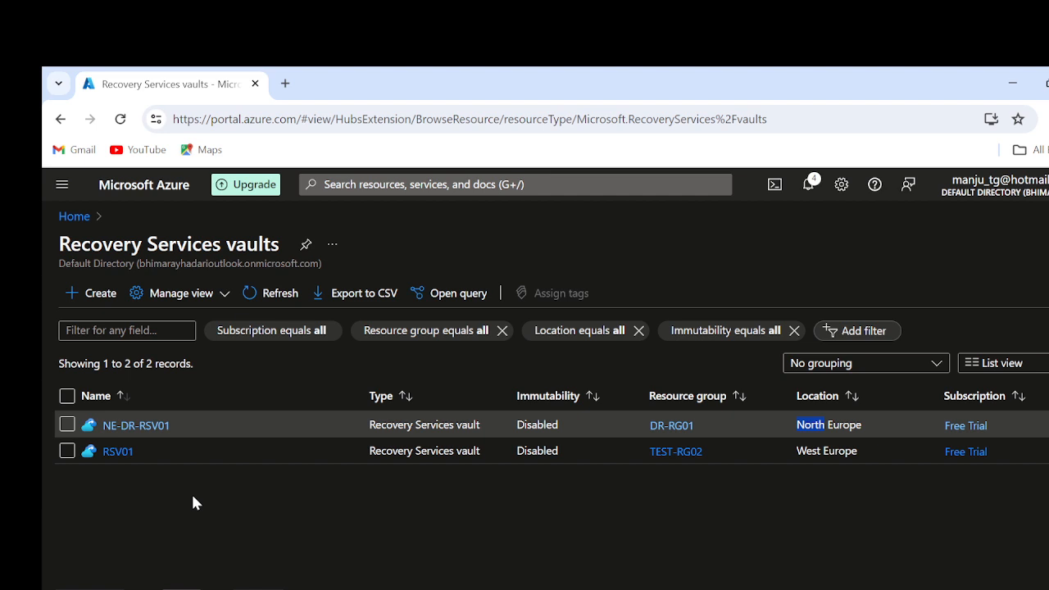
pyautogui.click(136, 425)
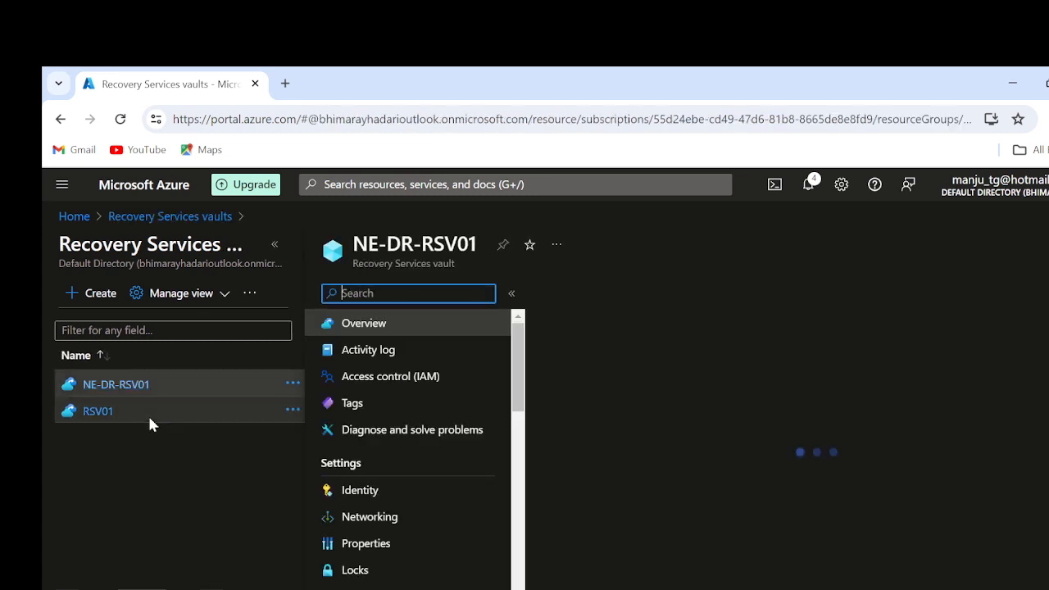
pyautogui.click(273, 245)
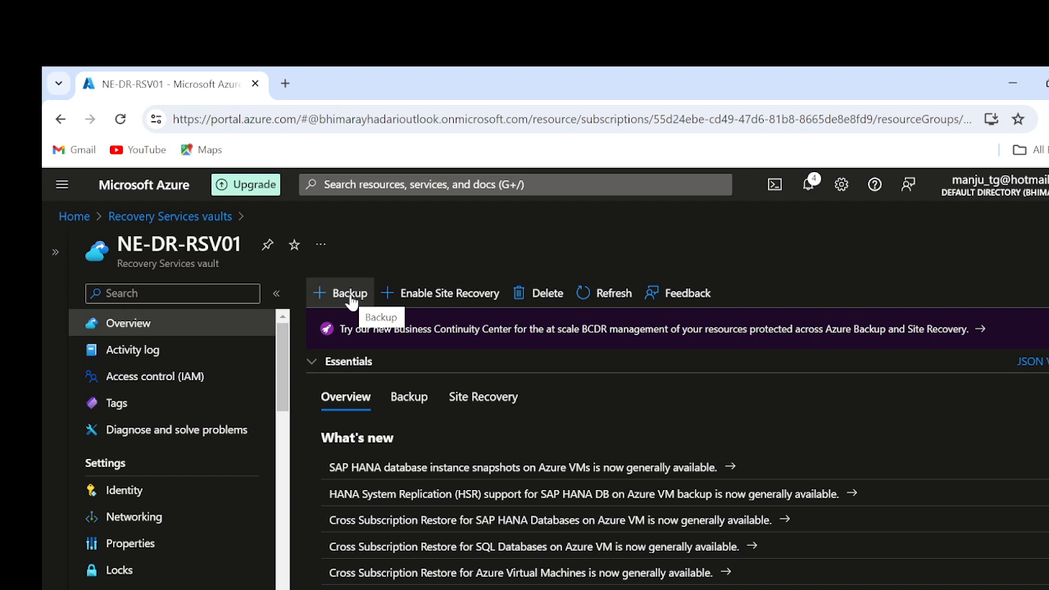
pyautogui.click(449, 293)
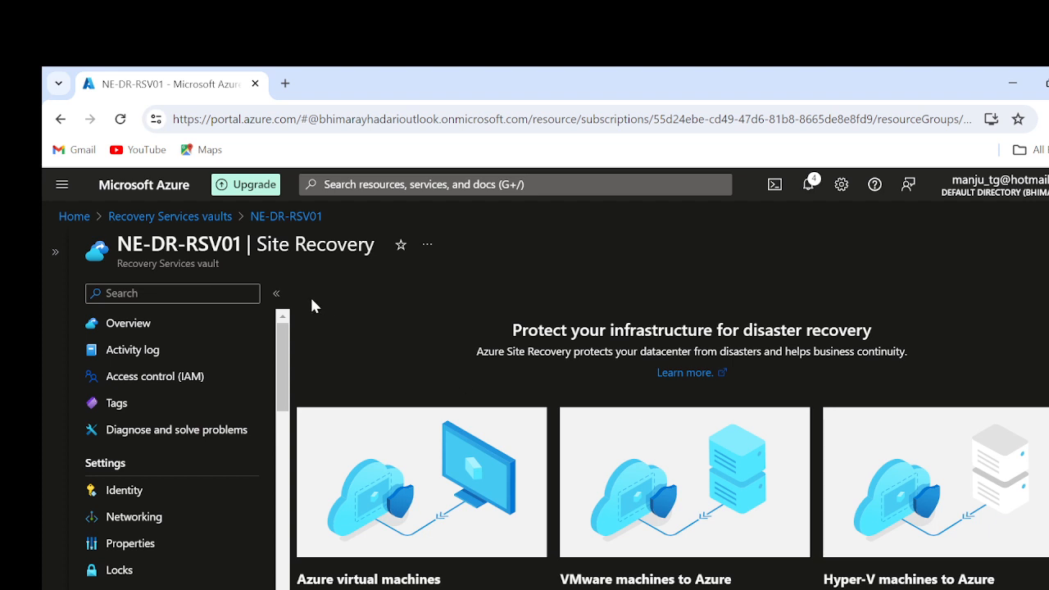
# Examine the Site Recovery options for Azure virtual machines, VMware machines and Hyper-V machines
pyautogui.click(276, 294)
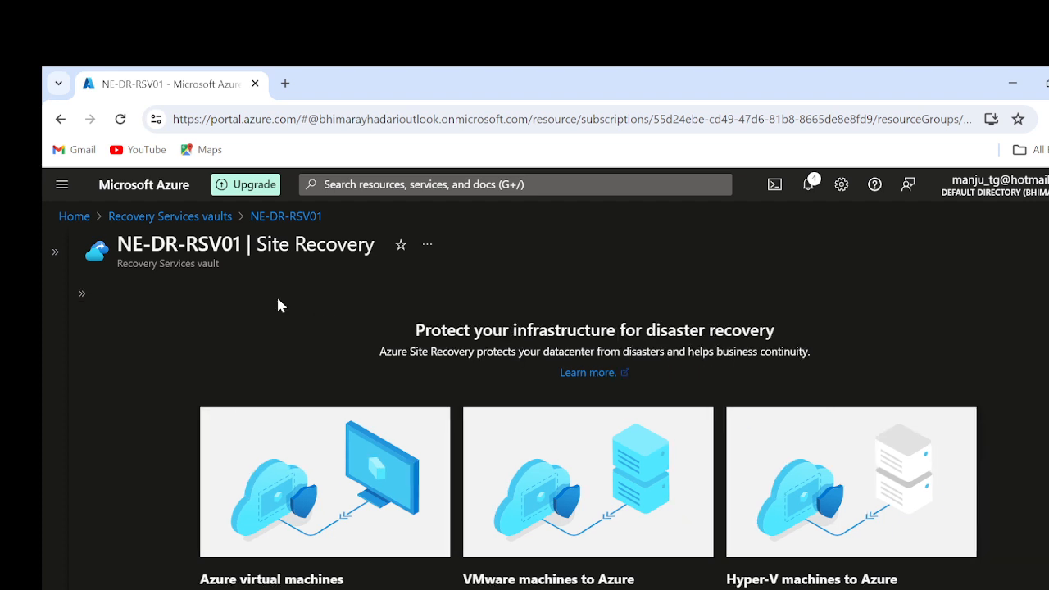
pyautogui.click(83, 296)
pyautogui.scroll(-2, 979, 433)
pyautogui.scroll(2, 979, 433)
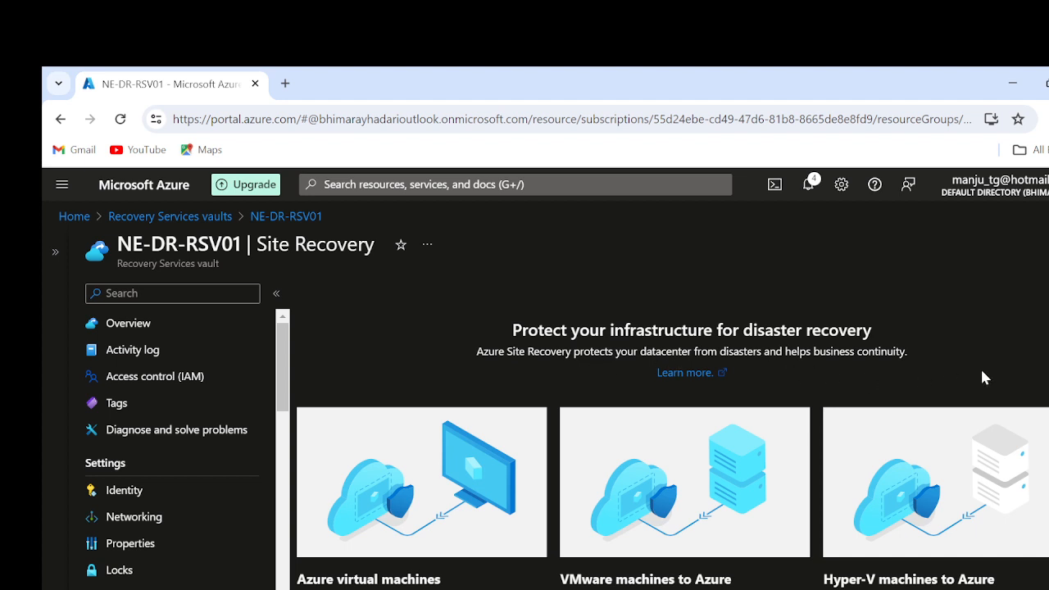
pyautogui.scroll(-1, 984, 377)
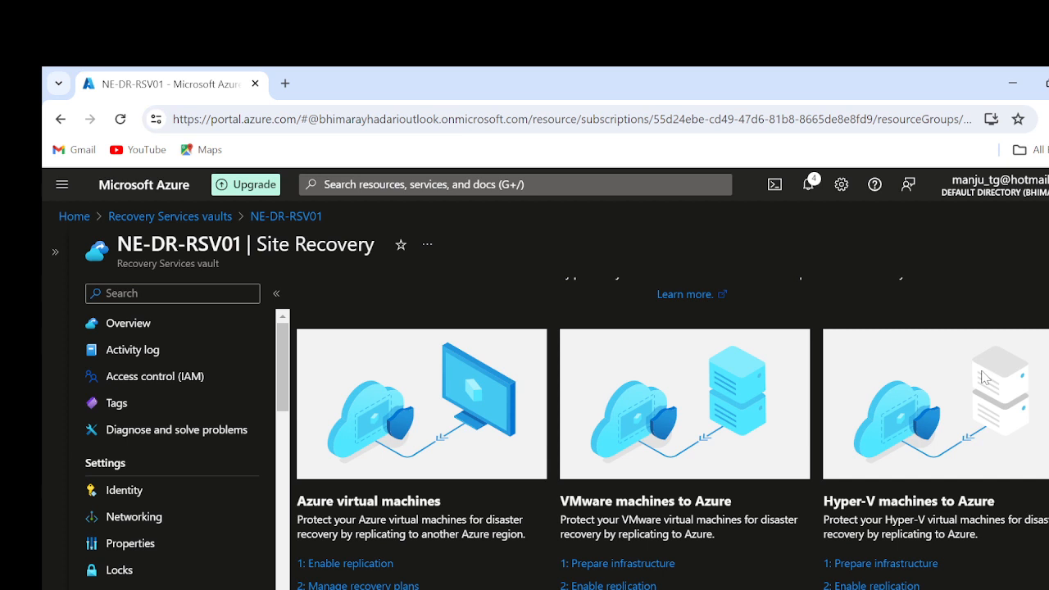
pyautogui.scroll(-1, 984, 377)
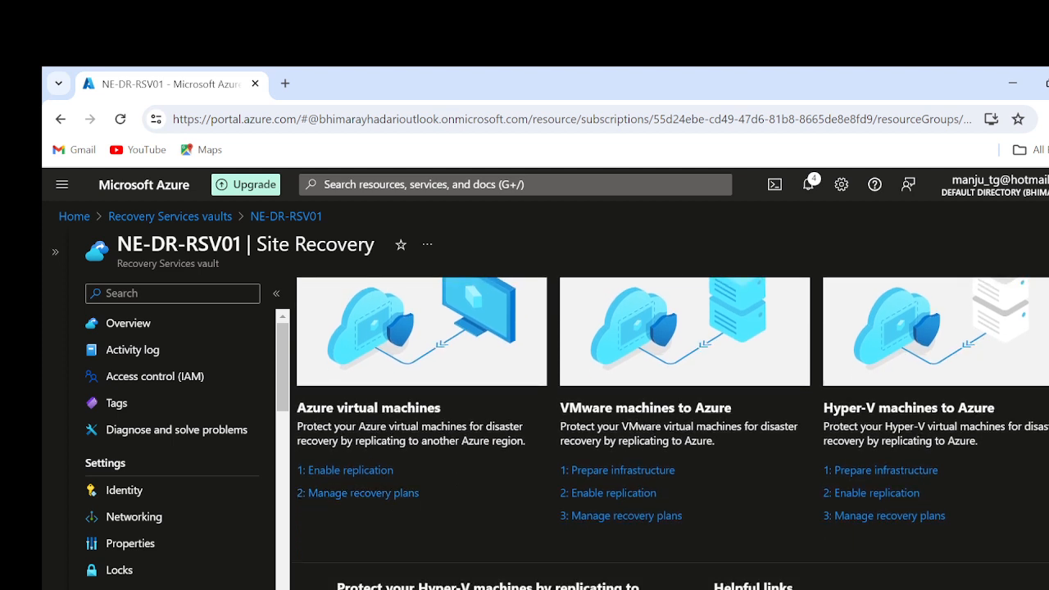
pyautogui.tripleClick(357, 407)
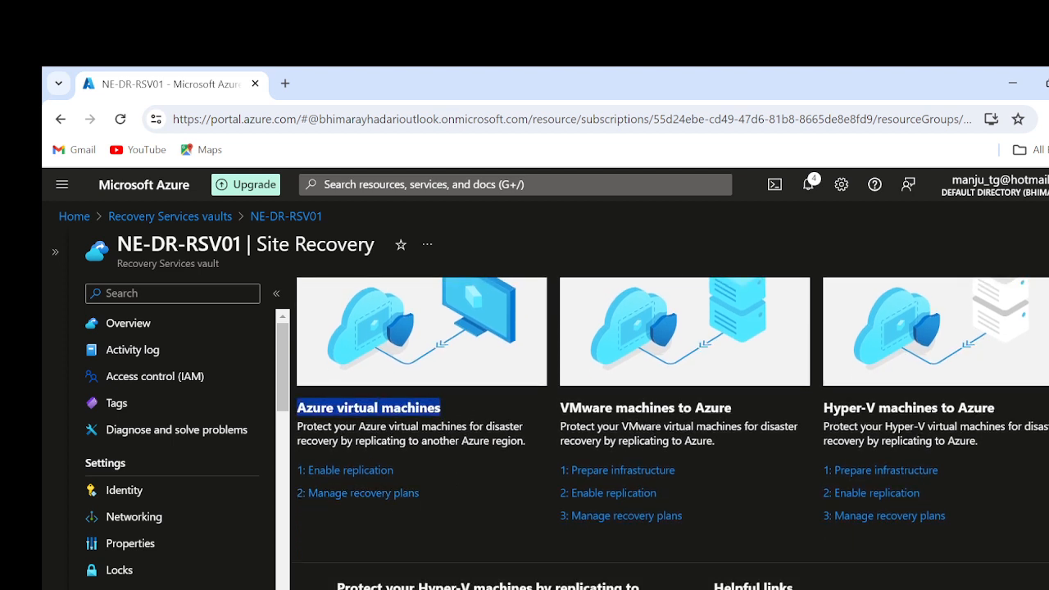
pyautogui.tripleClick(586, 408)
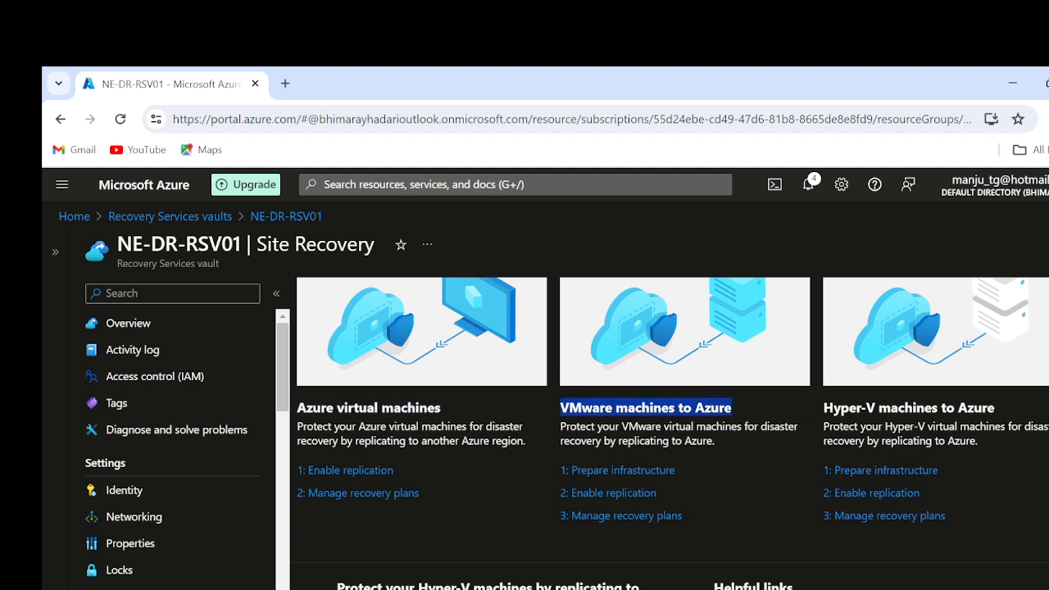
pyautogui.tripleClick(843, 407)
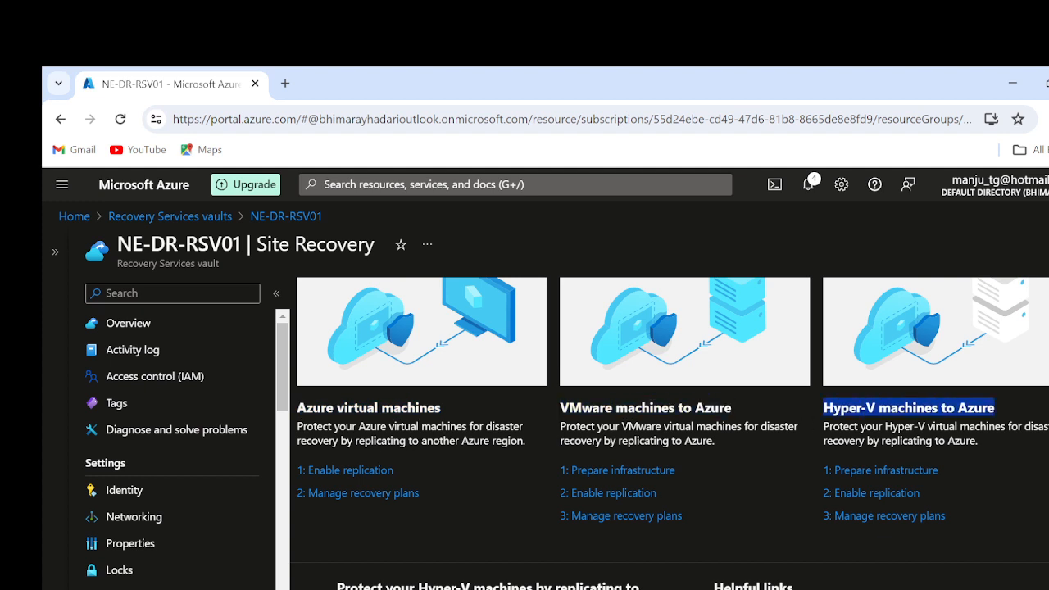
pyautogui.click(1042, 510)
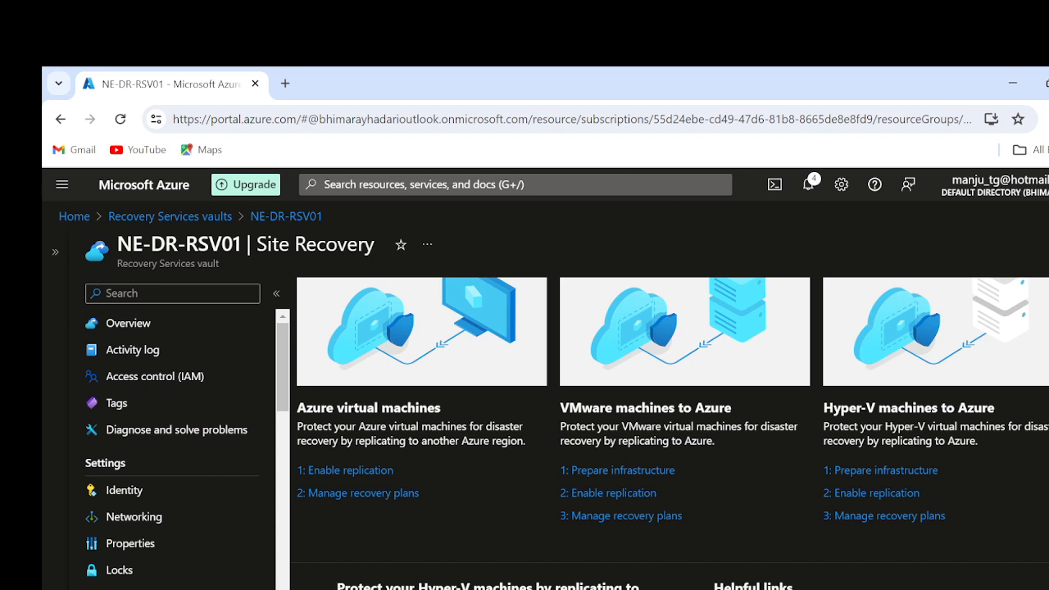
pyautogui.tripleClick(358, 408)
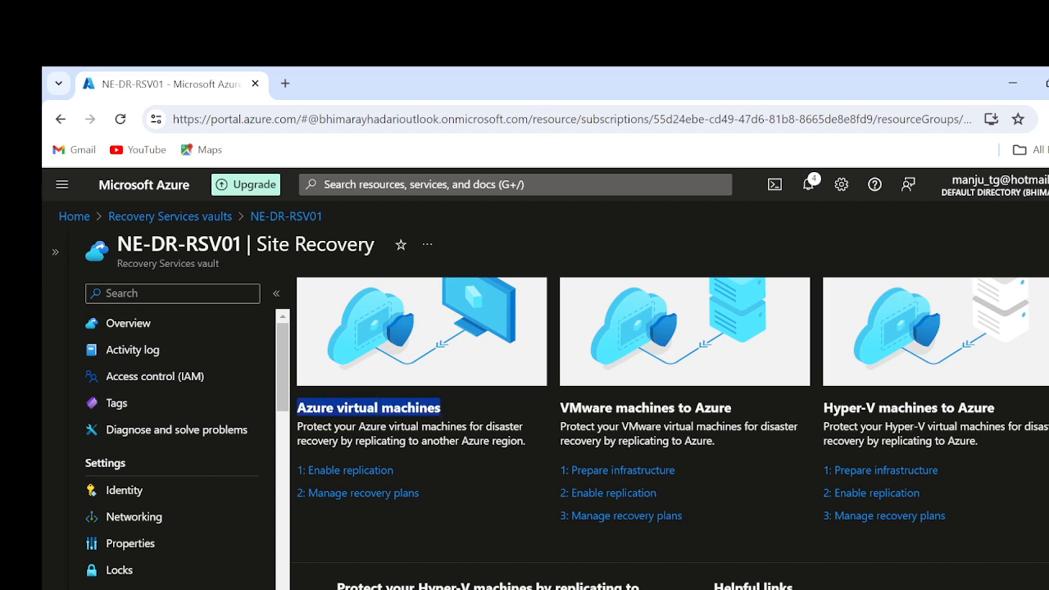
pyautogui.click(422, 306)
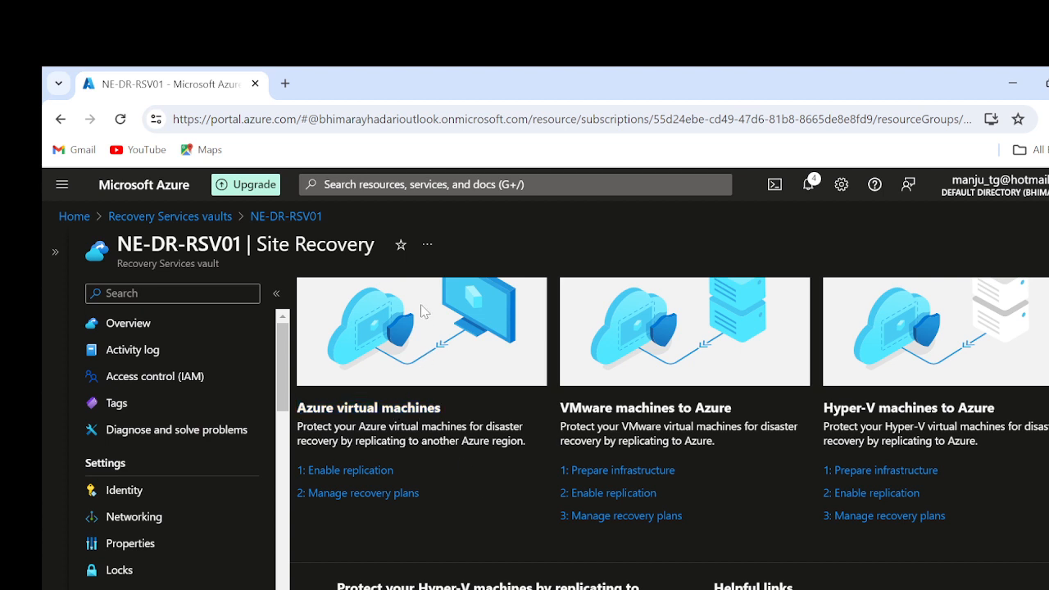
# Start enabling replication for Azure virtual machines and set the source region to West Europe
pyautogui.click(347, 472)
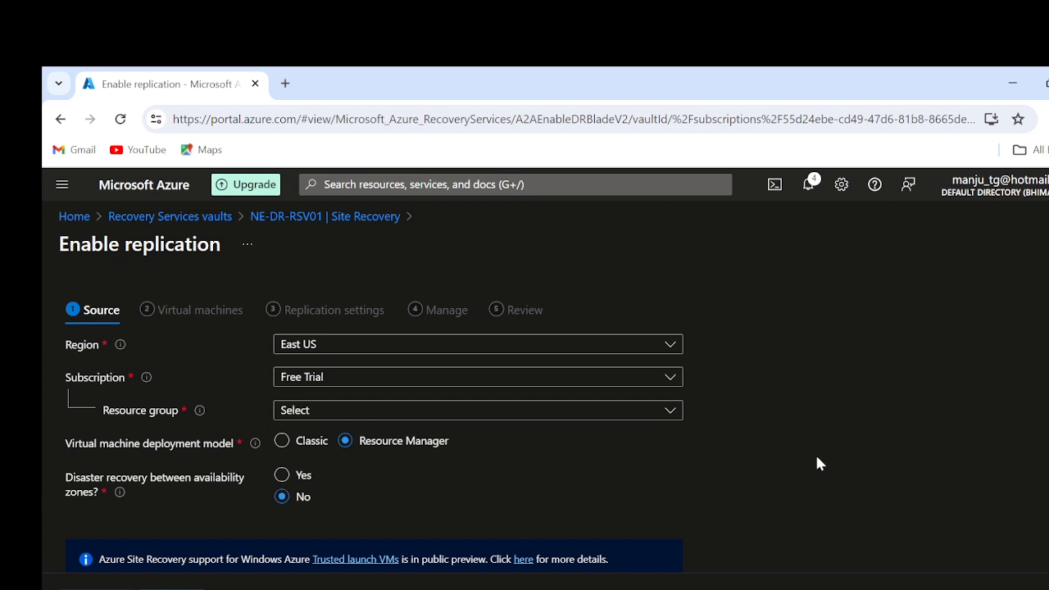
pyautogui.click(323, 346)
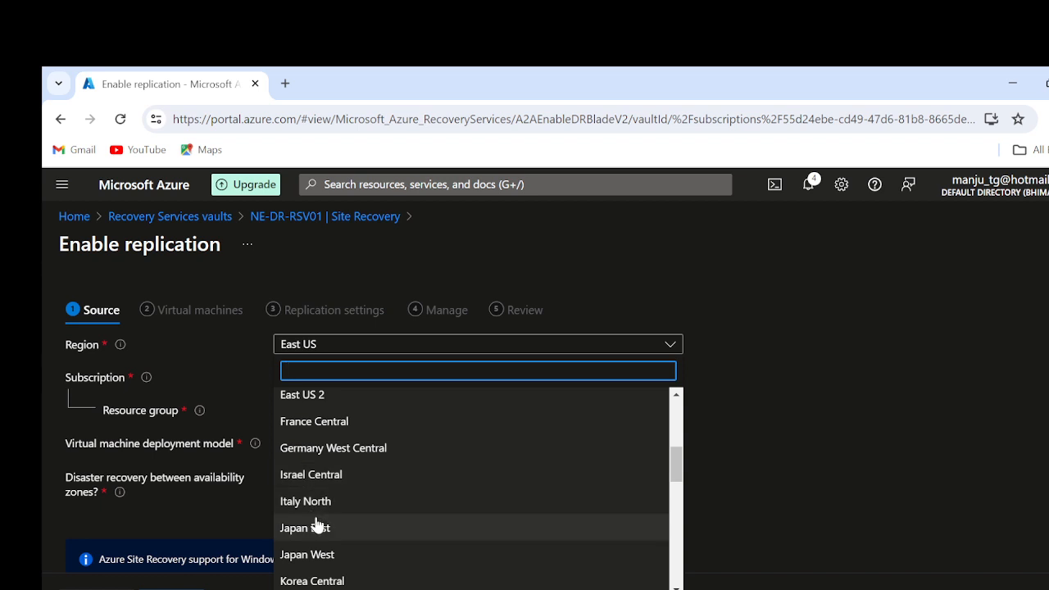
pyautogui.write('wes')
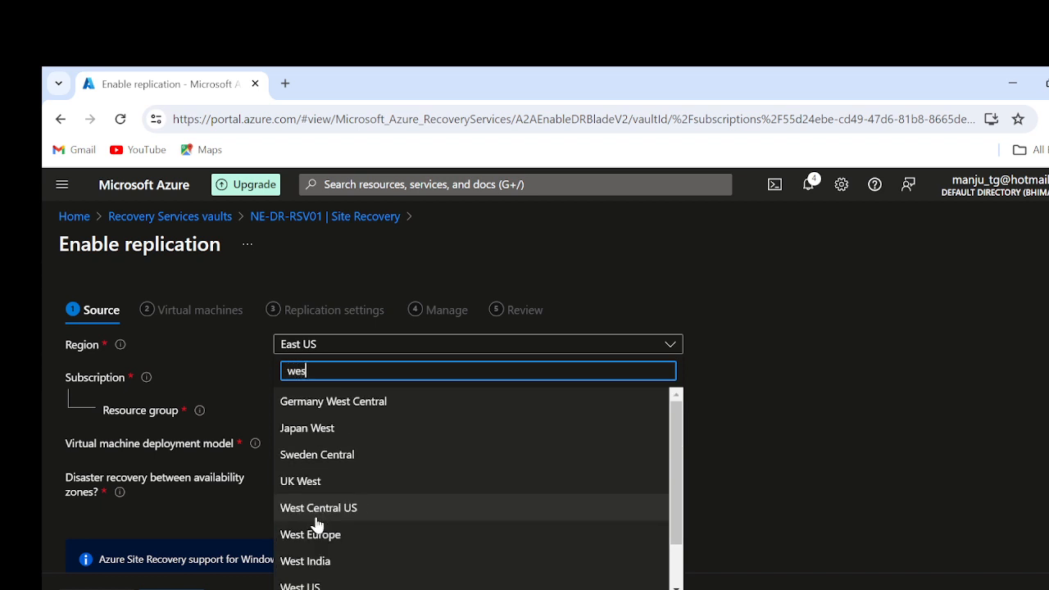
pyautogui.write('t')
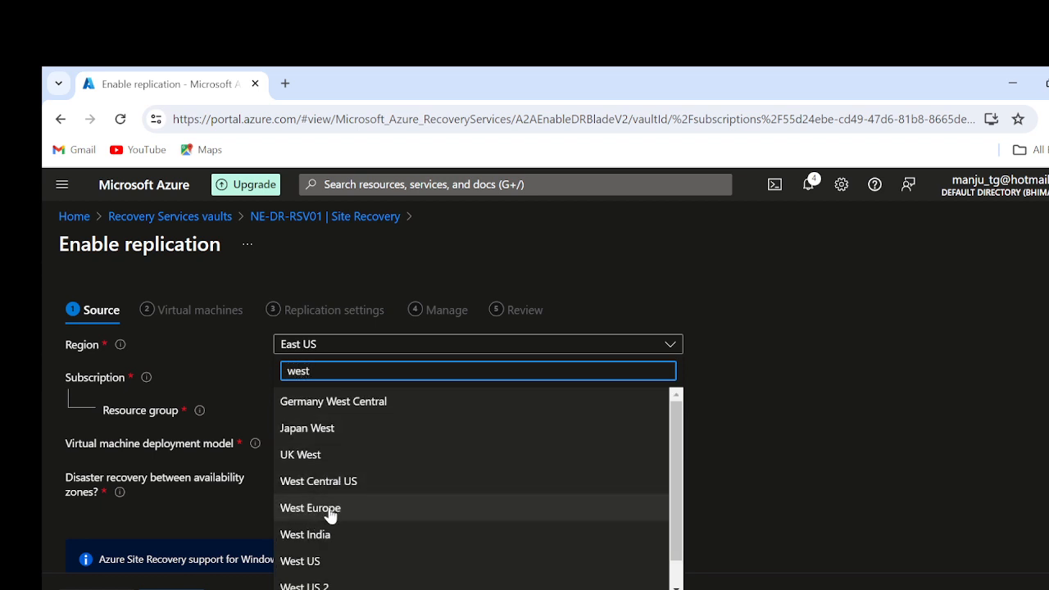
pyautogui.click(329, 508)
# Open the virtual machines list in a duplicate browser tab and check the locations of VM01 and VM02
pyautogui.rightClick(170, 75)
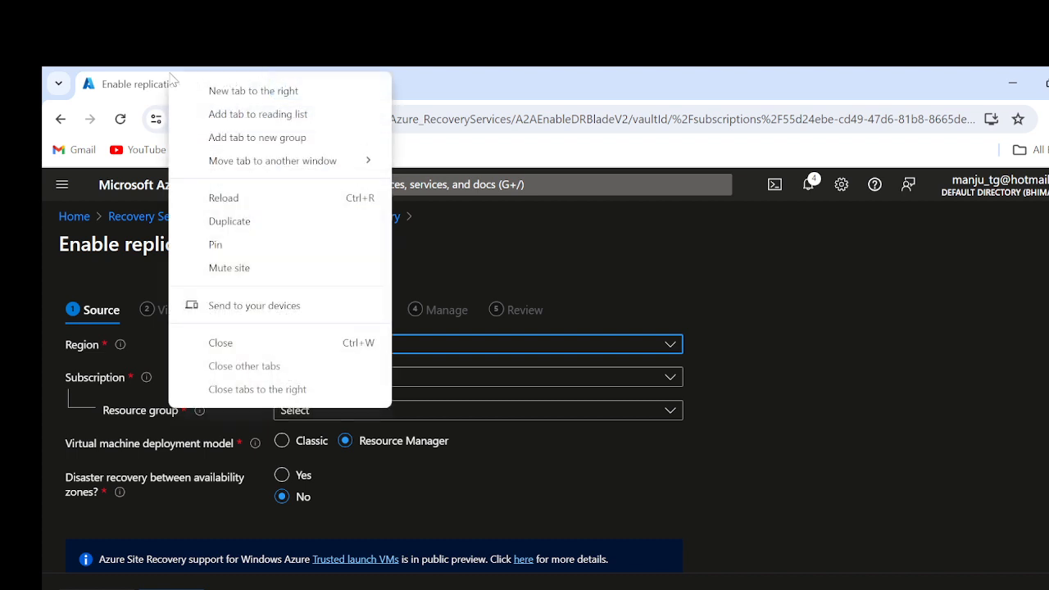
pyautogui.click(248, 220)
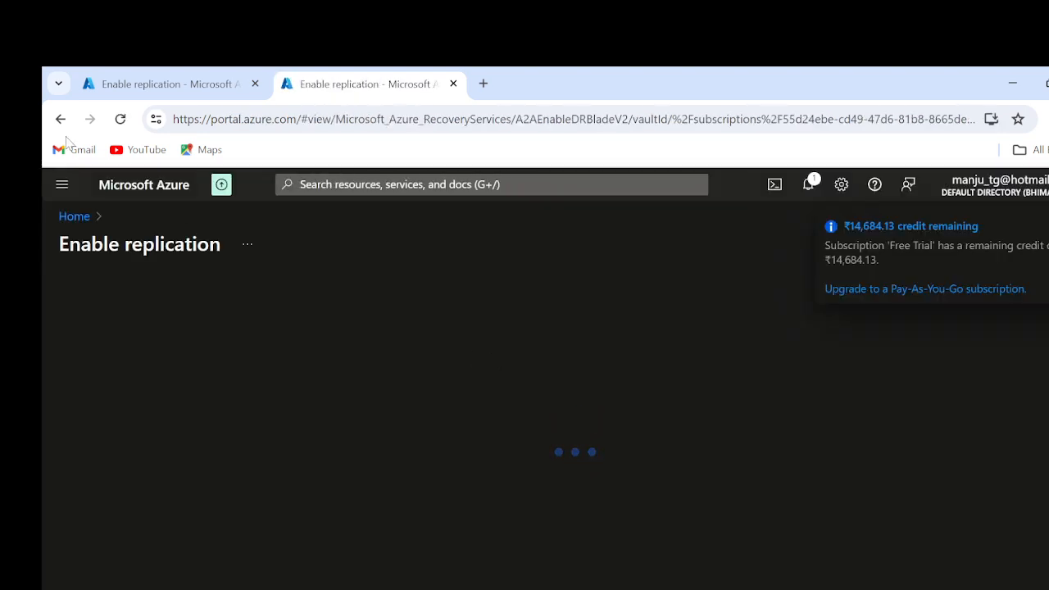
pyautogui.click(74, 218)
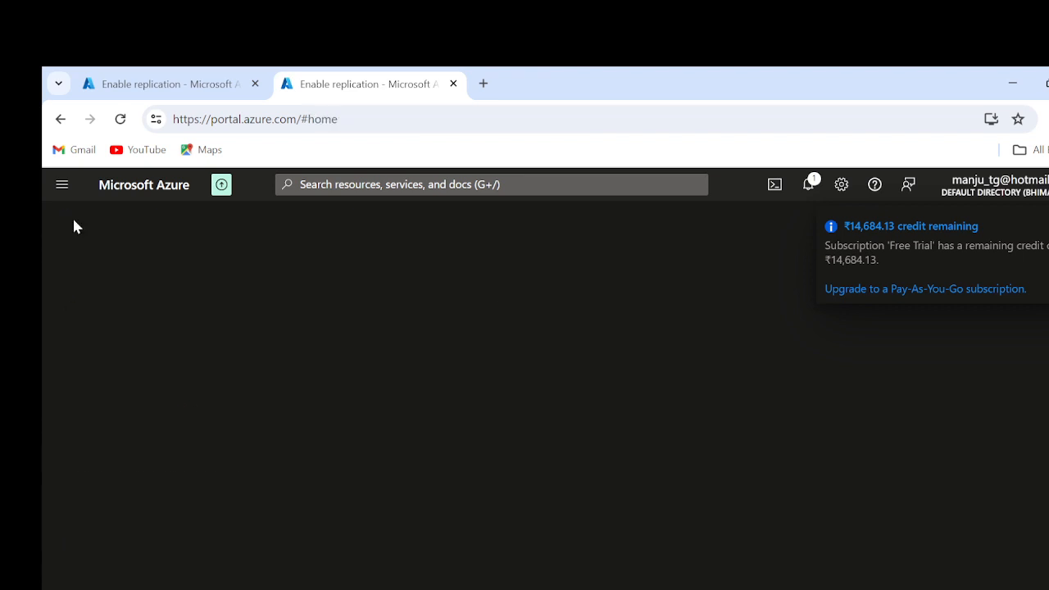
pyautogui.click(434, 586)
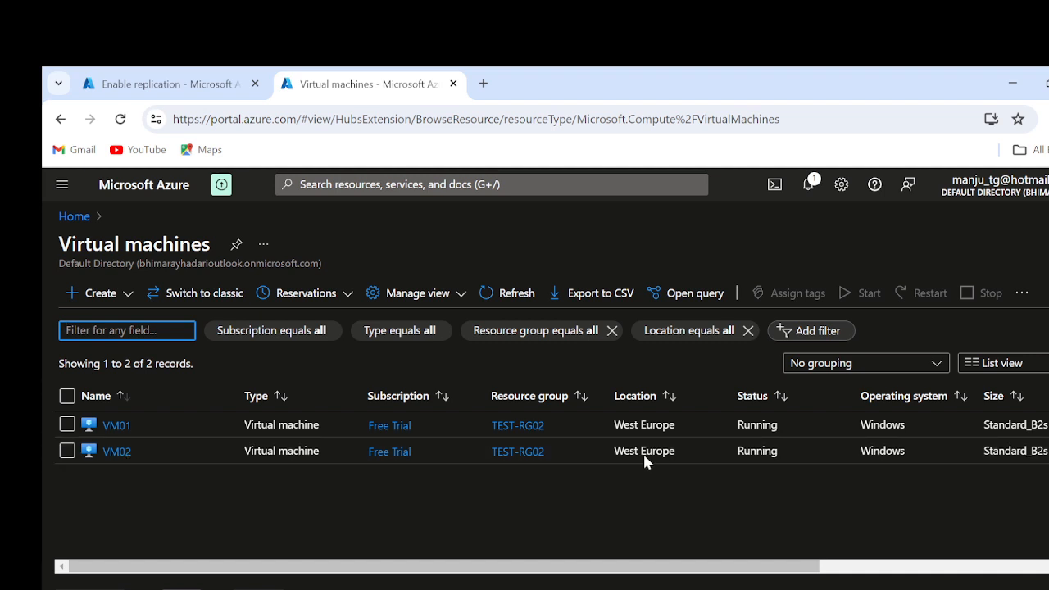
pyautogui.doubleClick(658, 424)
pyautogui.doubleClick(627, 451)
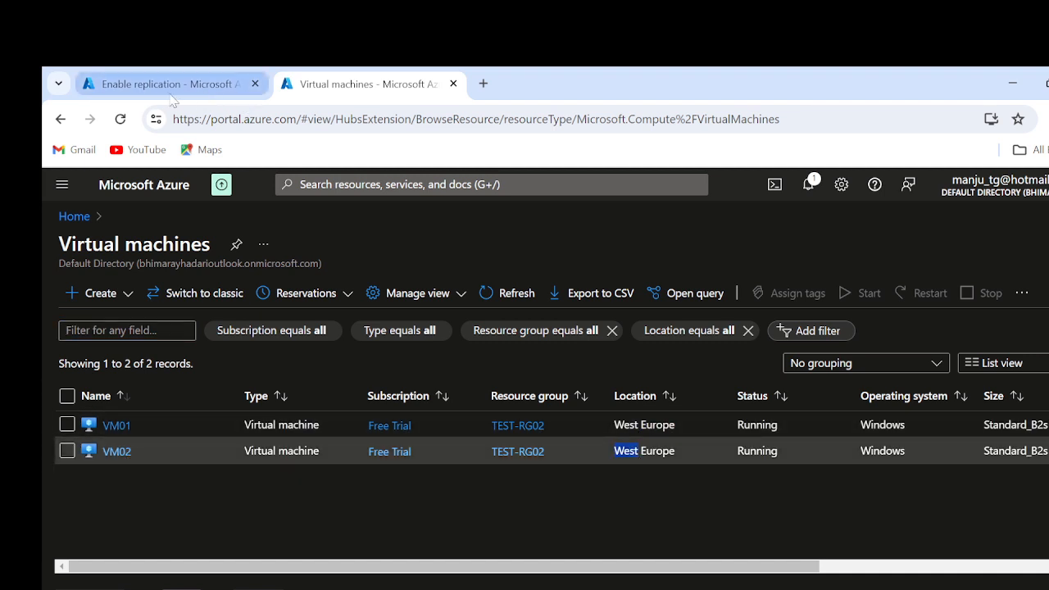
pyautogui.moveTo(335, 75); pyautogui.dragTo(176, 72)
# Return to the replication setup, set the source resource group to TEST-RG02 and proceed to the virtual machine selection
pyautogui.click(354, 76)
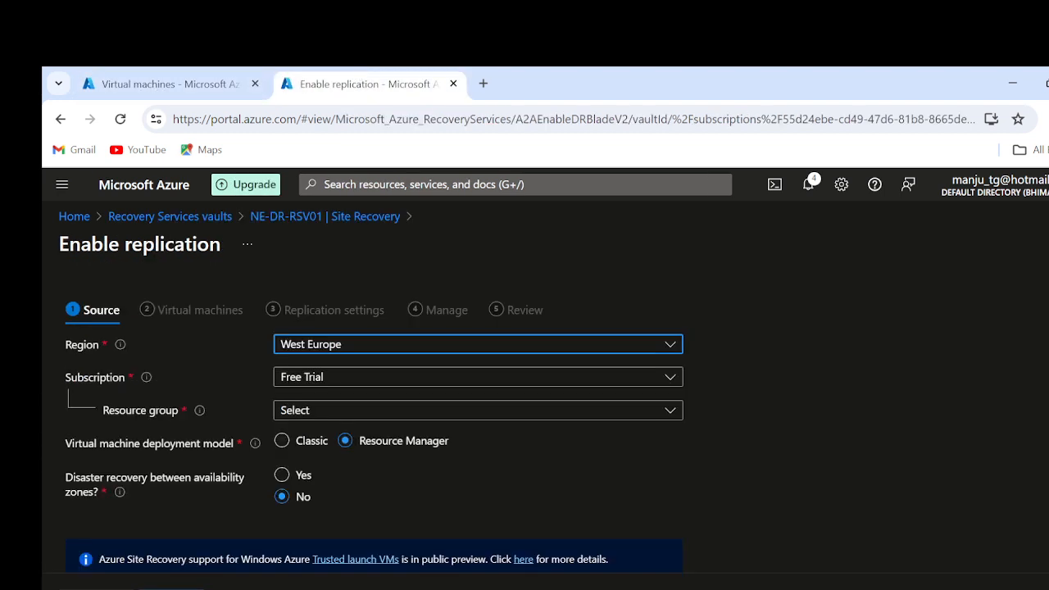
pyautogui.click(328, 409)
pyautogui.click(299, 547)
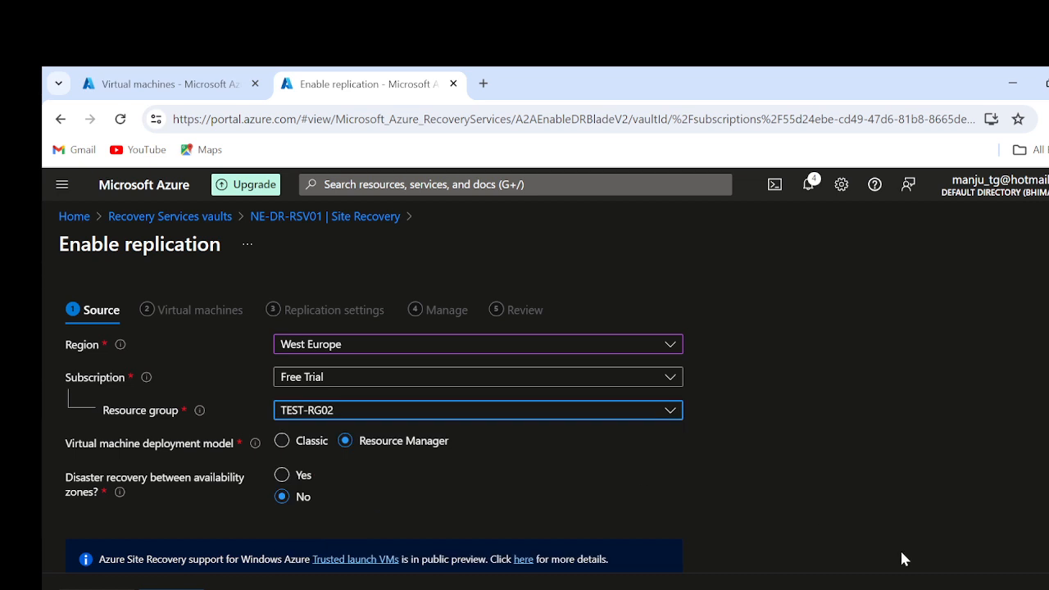
pyautogui.scroll(-1, 841, 488)
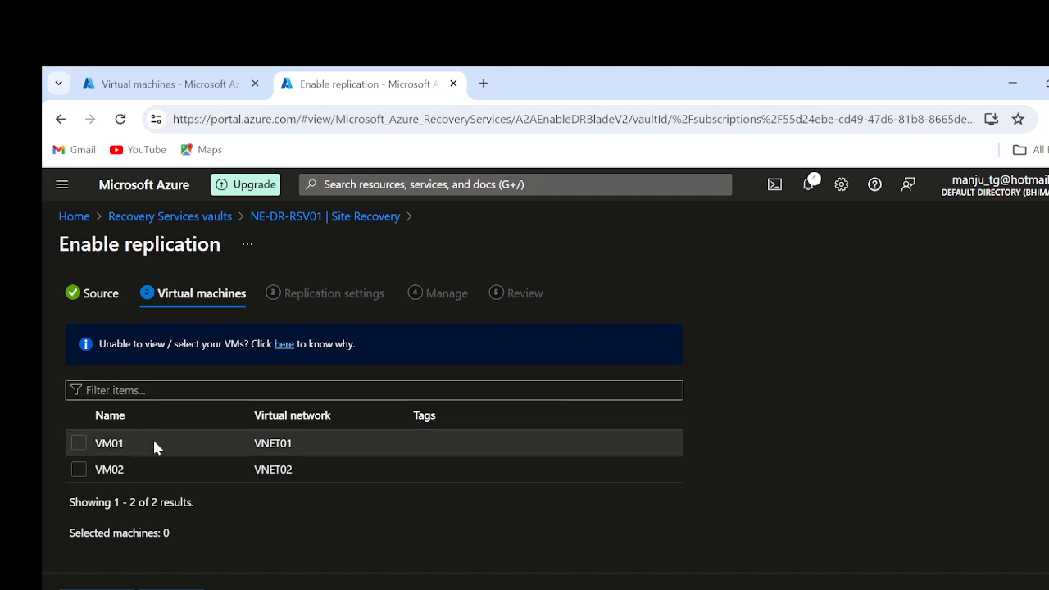
# Try to select both VM01 and VM02 for replication, and open the help on virtual machines that cannot be selected
pyautogui.click(78, 443)
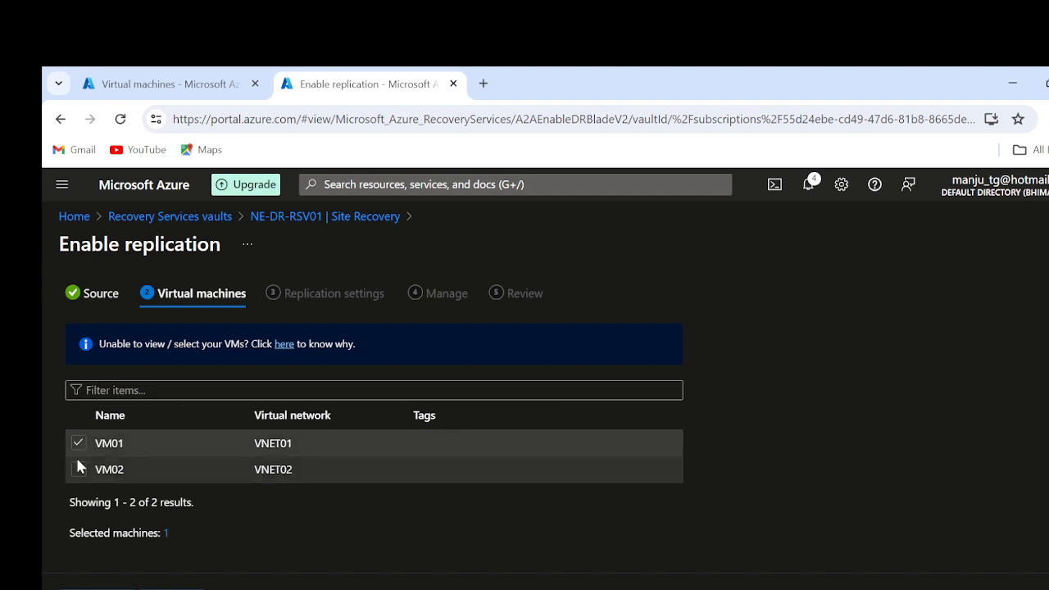
pyautogui.click(78, 469)
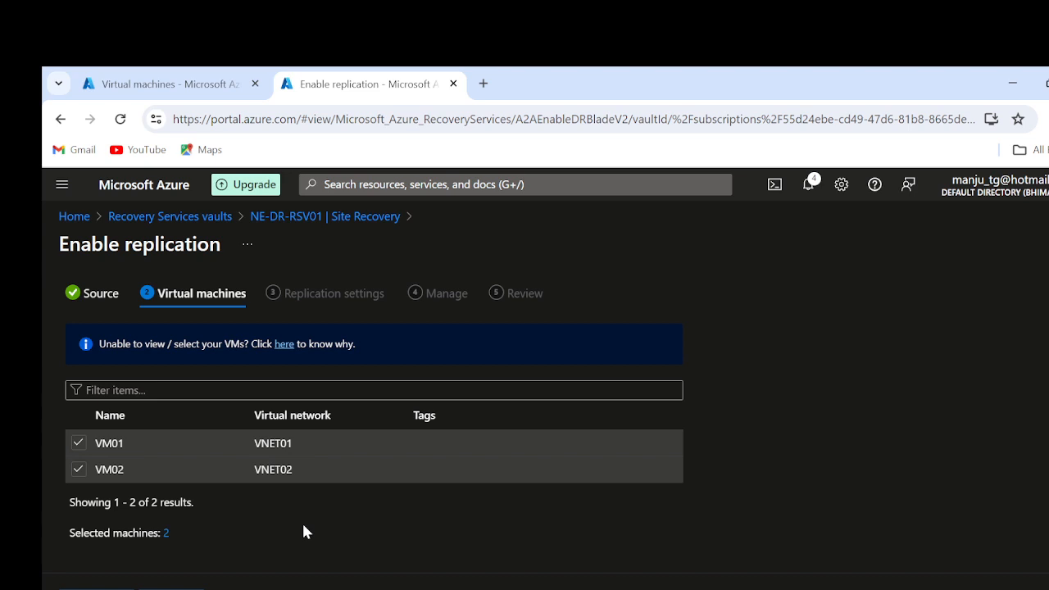
pyautogui.click(171, 589)
pyautogui.click(280, 345)
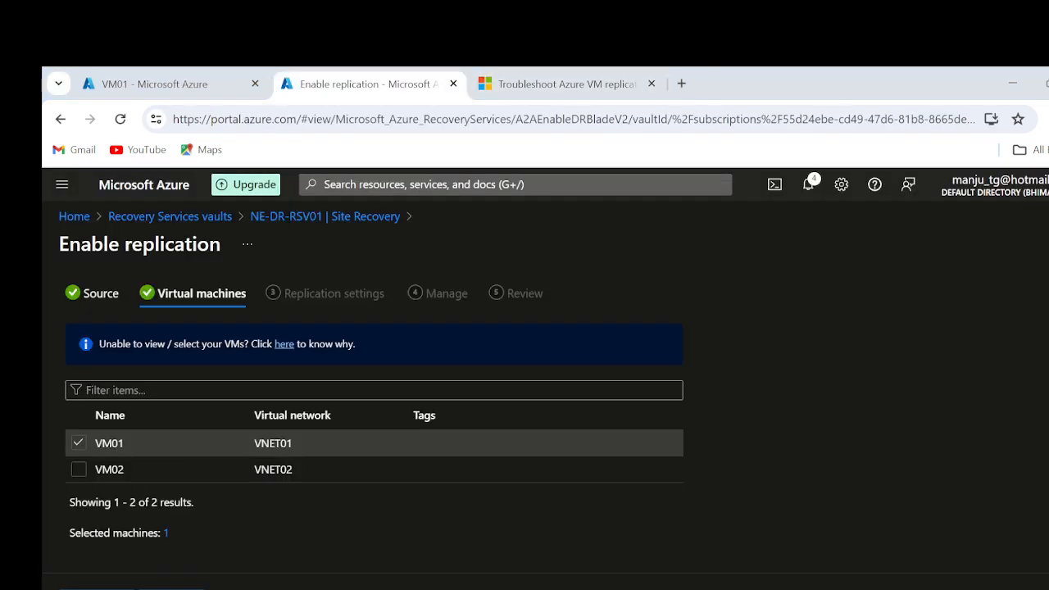
# Compare the virtual networks of VM01 and VM02, select only VM01 for replication and continue to the replication settings
pyautogui.doubleClick(255, 445)
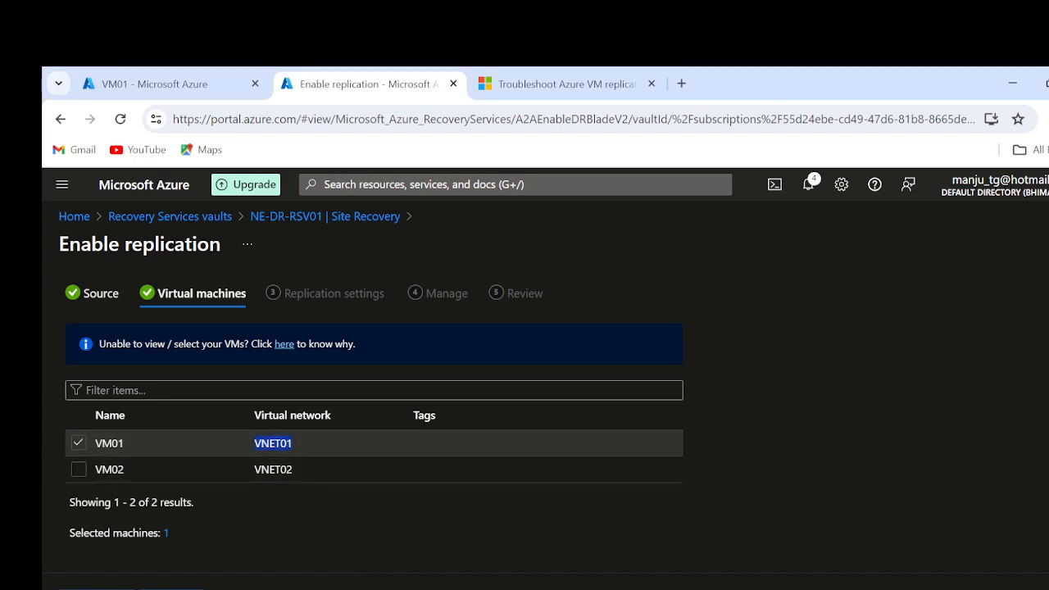
pyautogui.doubleClick(272, 469)
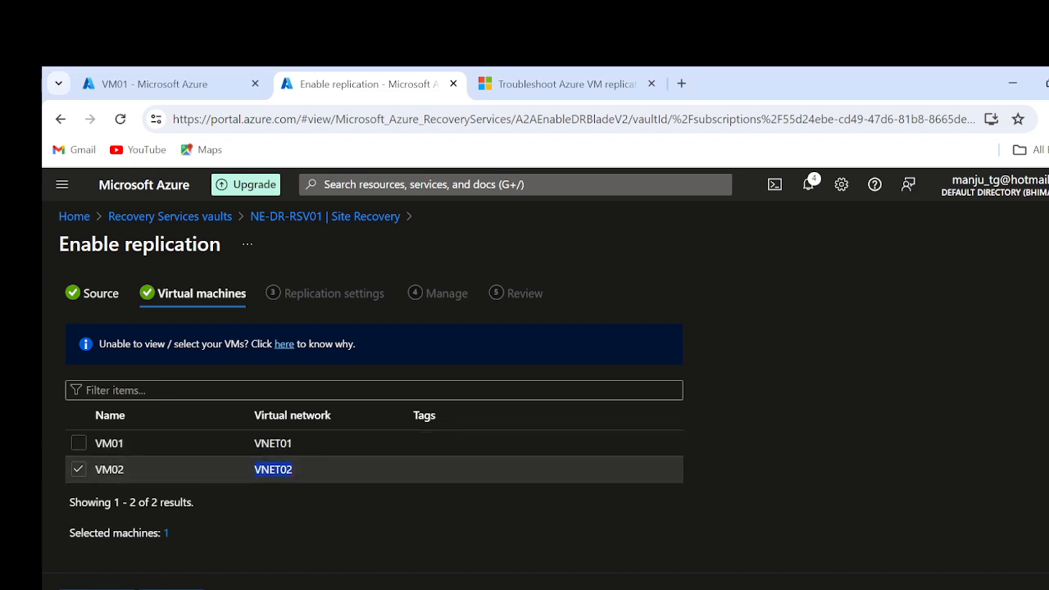
pyautogui.click(79, 470)
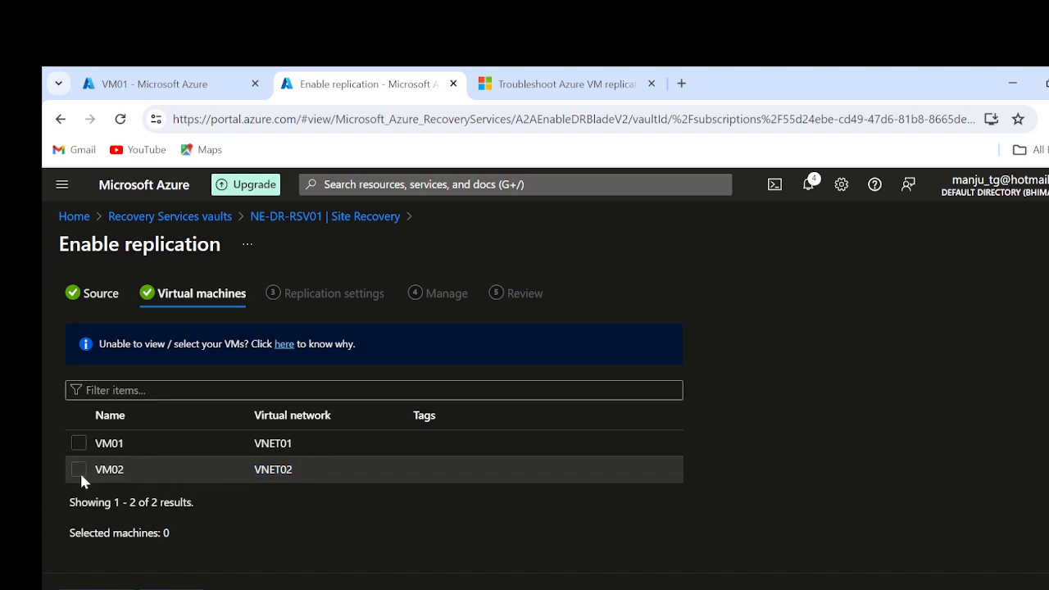
pyautogui.click(77, 442)
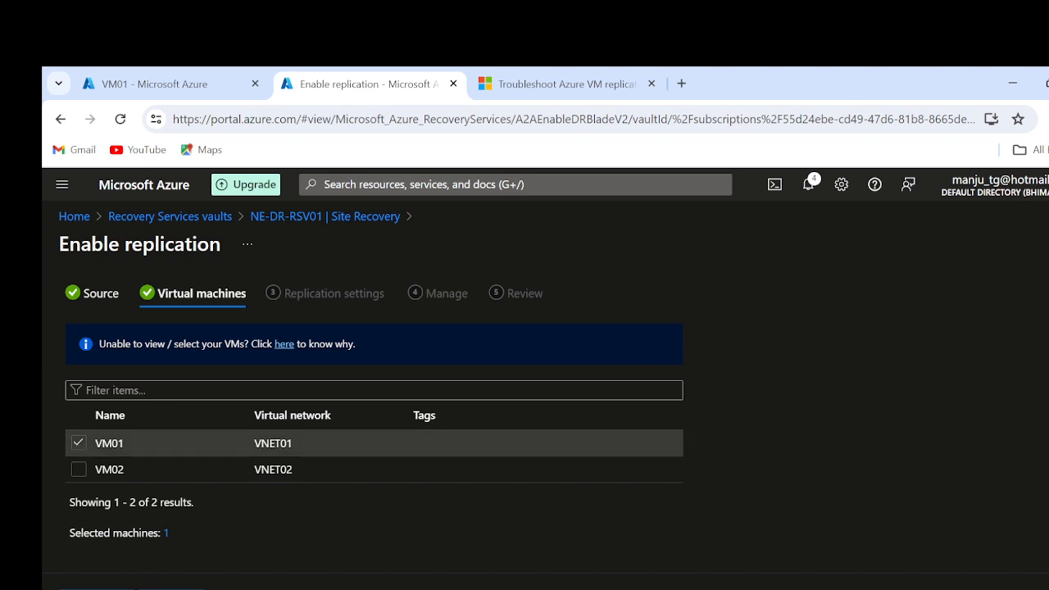
pyautogui.click(172, 589)
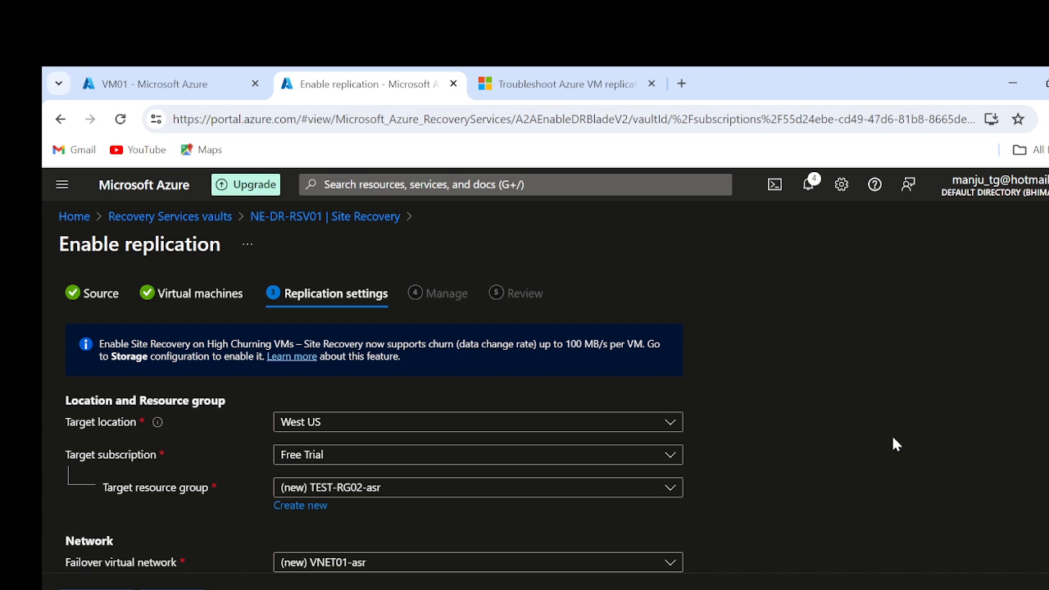
# Set the replication target location to North Europe and the target resource group to DR-RG01, keeping the Free Trial subscription
pyautogui.scroll(-1, 894, 443)
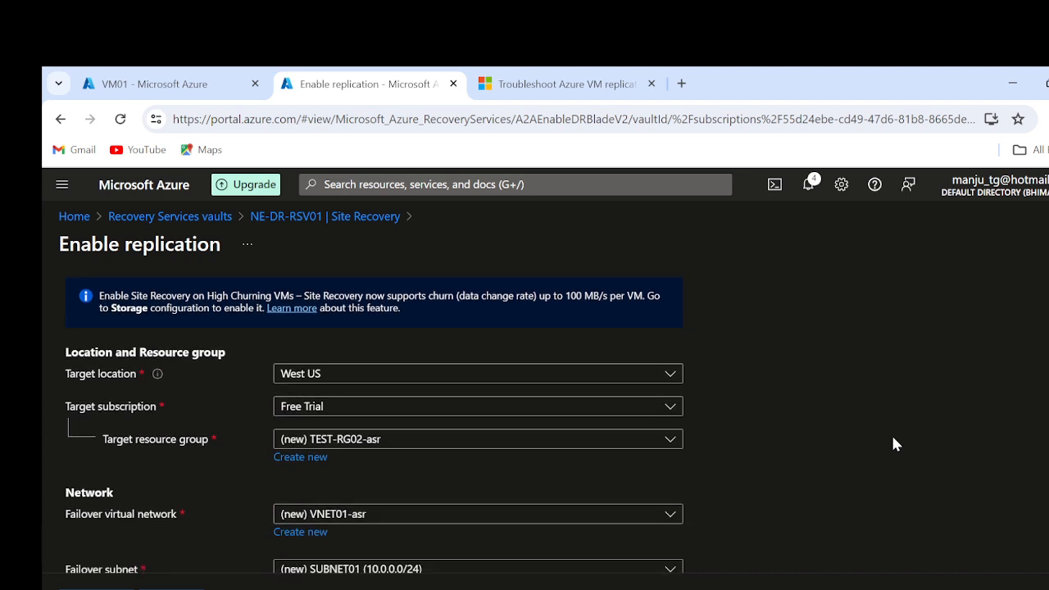
pyautogui.scroll(1, 893, 444)
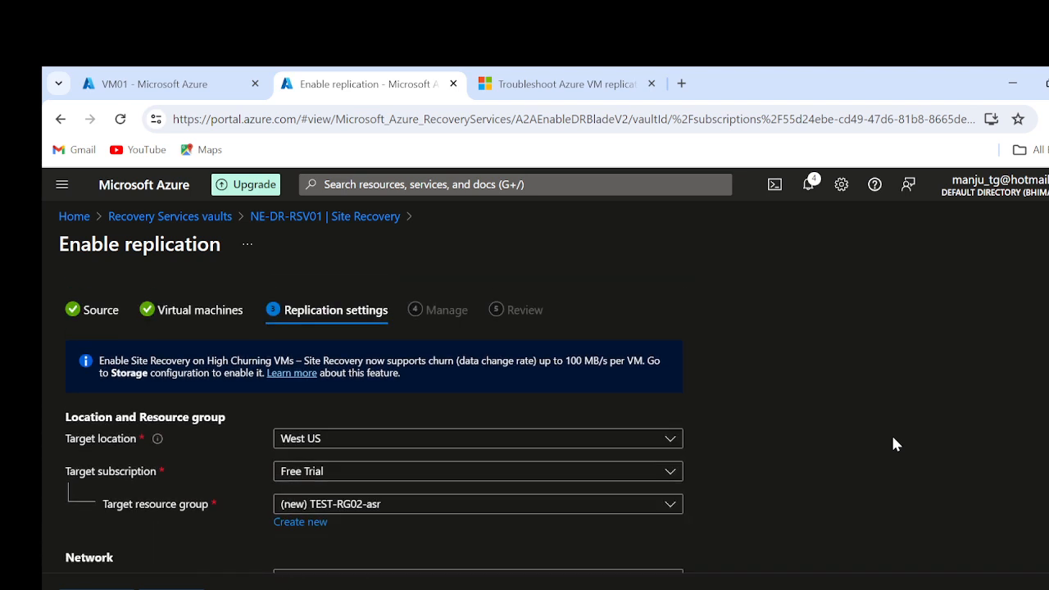
pyautogui.click(331, 441)
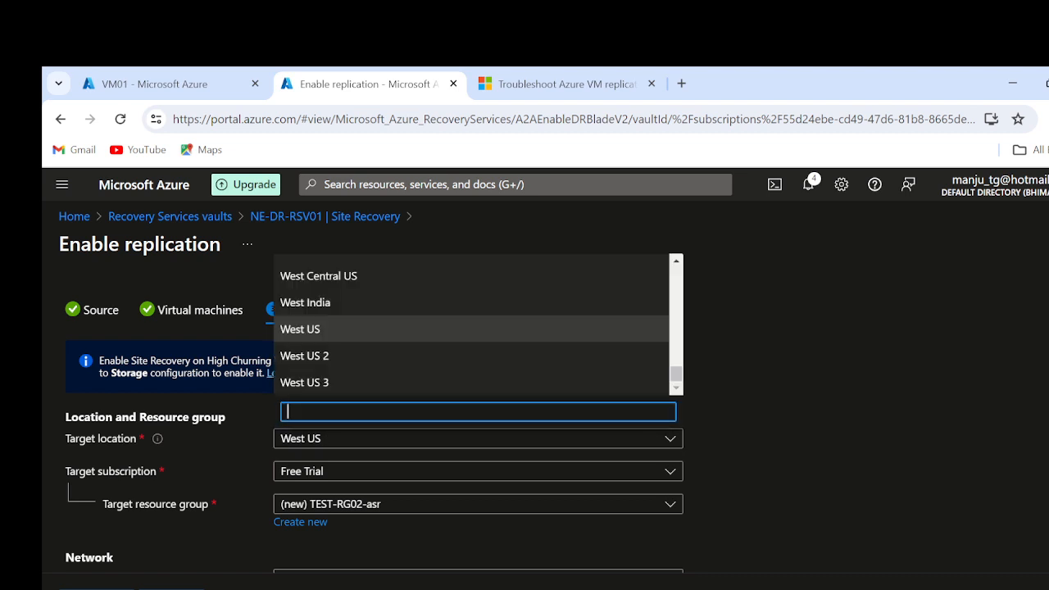
pyautogui.write('nor')
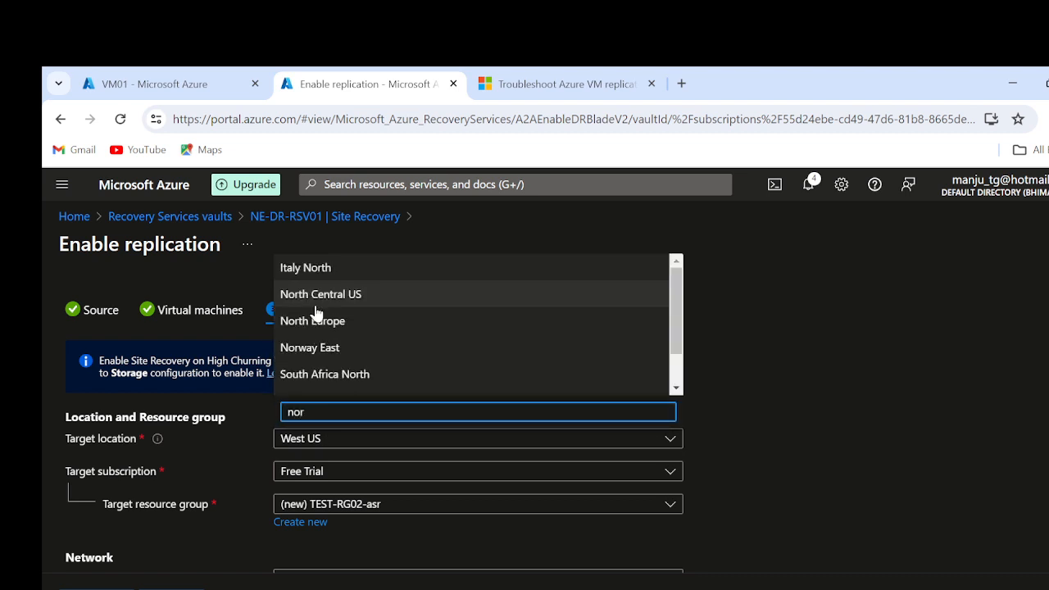
pyautogui.click(334, 322)
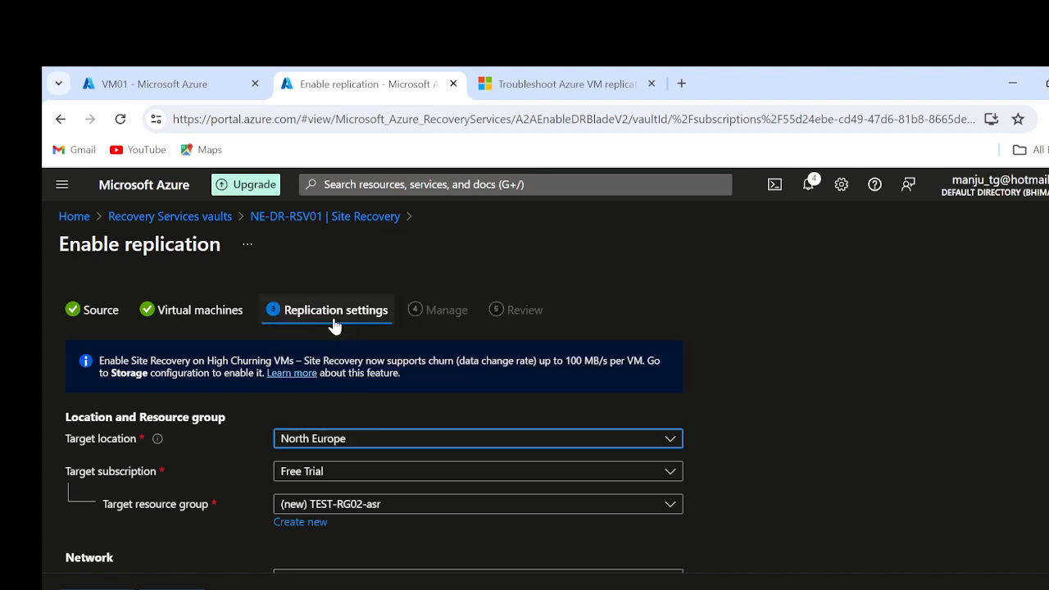
pyautogui.click(334, 479)
pyautogui.click(317, 527)
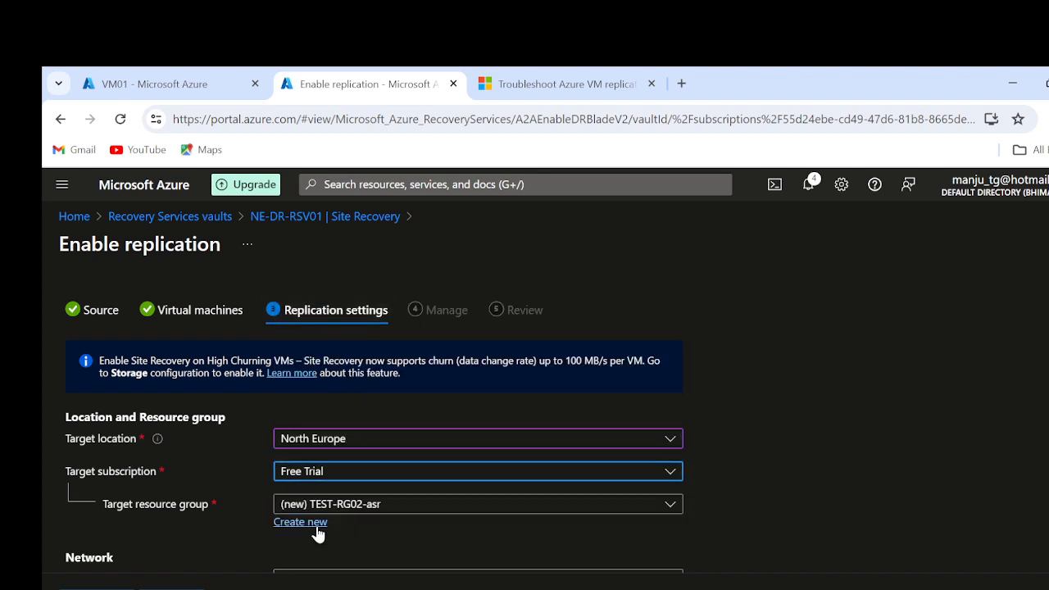
pyautogui.click(380, 508)
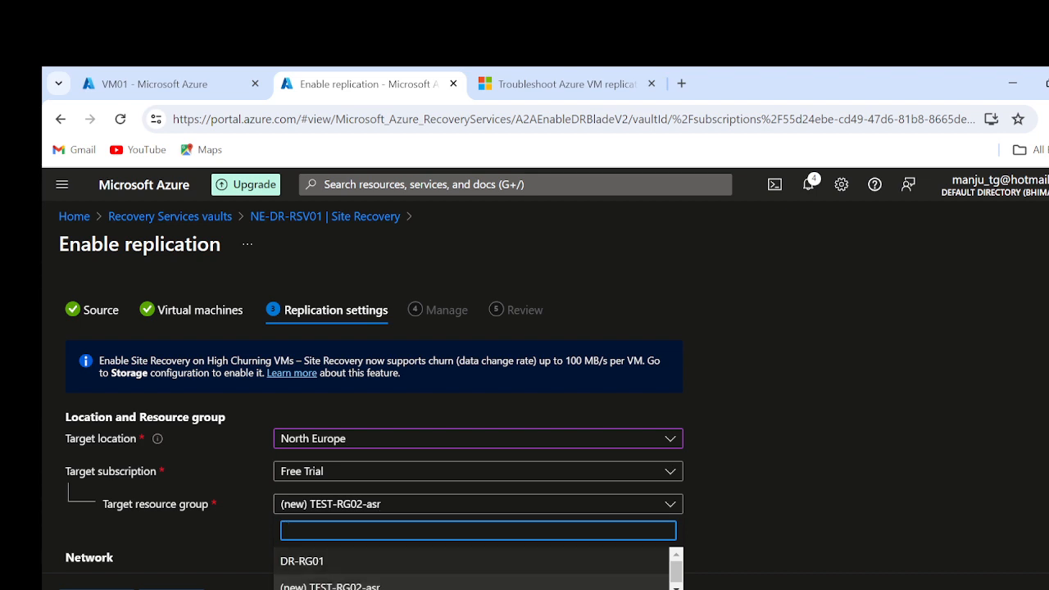
pyautogui.click(325, 566)
# Start creating a new failover virtual network and name it DR-VNET01-ASR
pyautogui.scroll(-2, 799, 537)
pyautogui.scroll(-2, 799, 541)
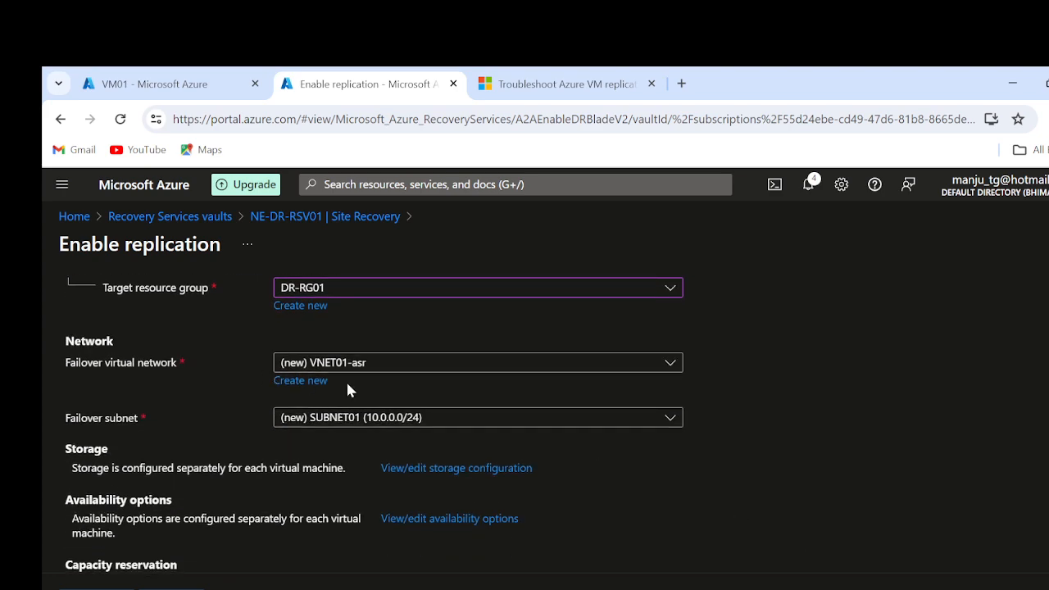
pyautogui.click(294, 381)
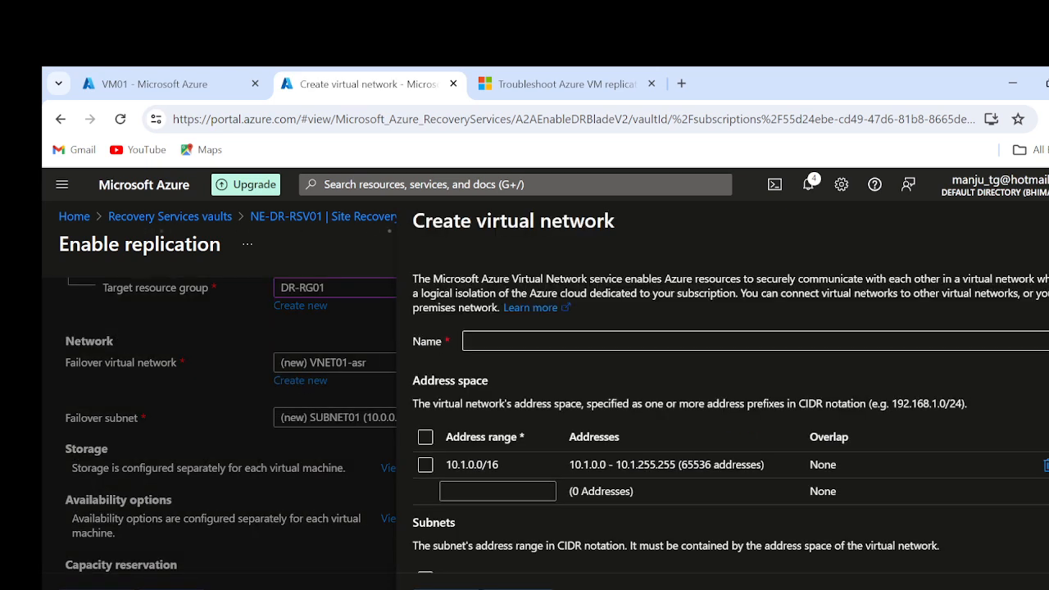
pyautogui.click(524, 341)
pyautogui.write('DR-V')
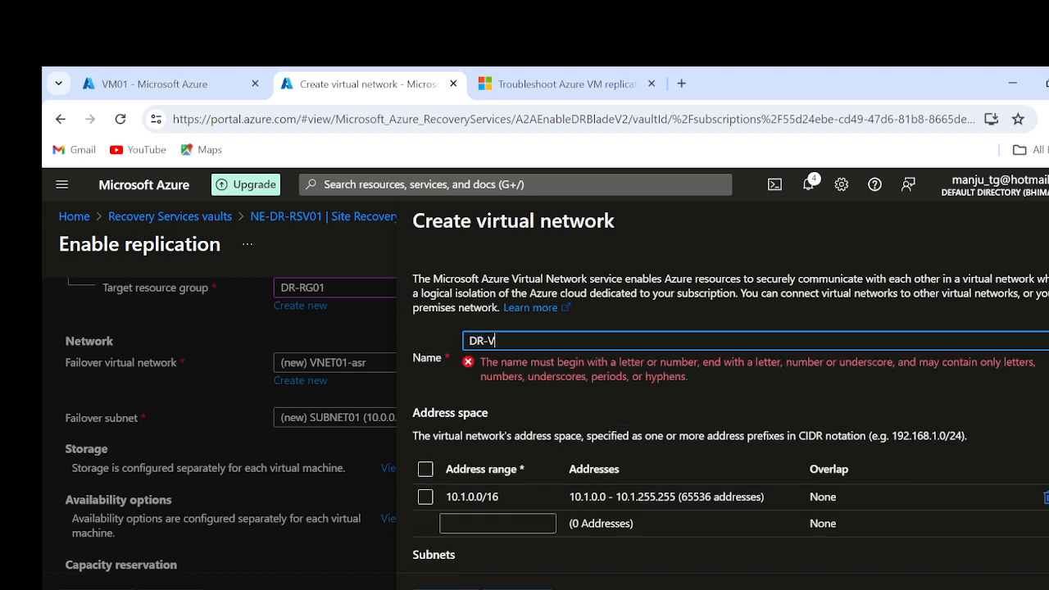
pyautogui.write('NET01-ASR')
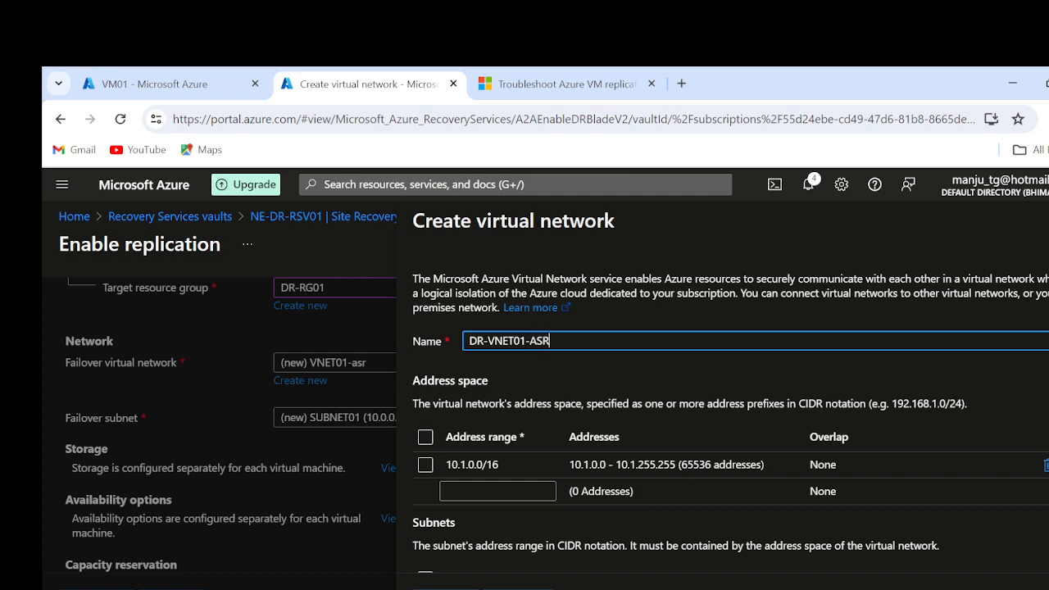
# Check VM01's private IP address in its network settings, and set the new virtual network's address range to 172.16.0.0/16
pyautogui.click(140, 84)
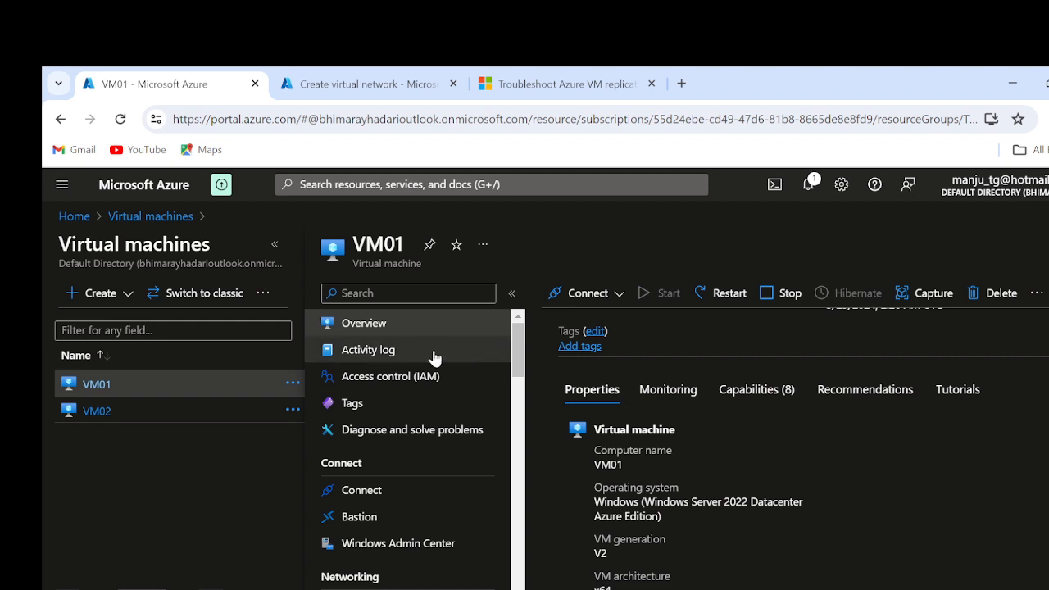
pyautogui.scroll(4, 869, 436)
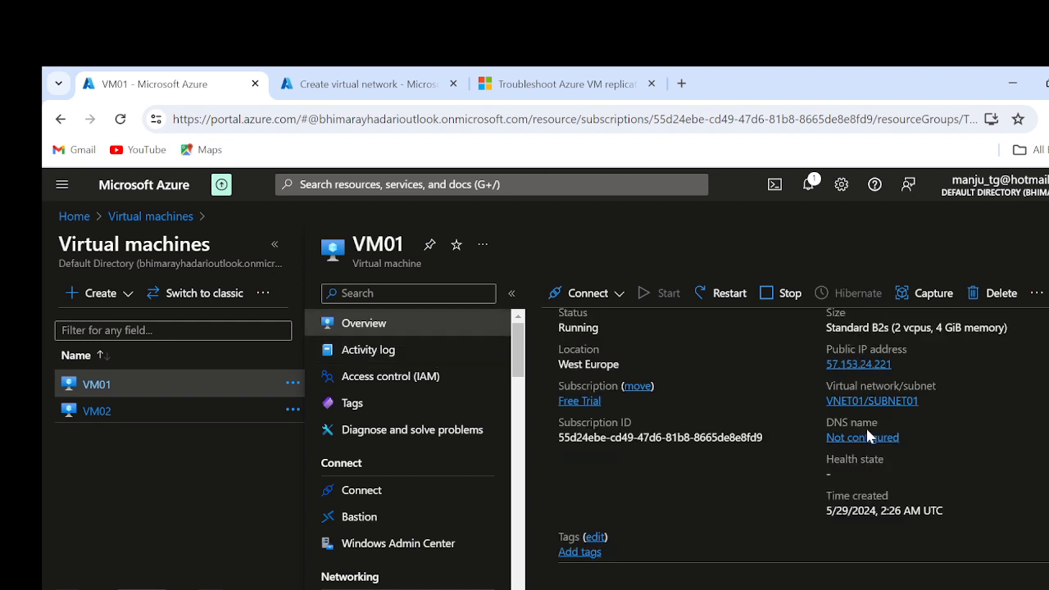
pyautogui.scroll(-3, 997, 541)
pyautogui.scroll(-3, 999, 548)
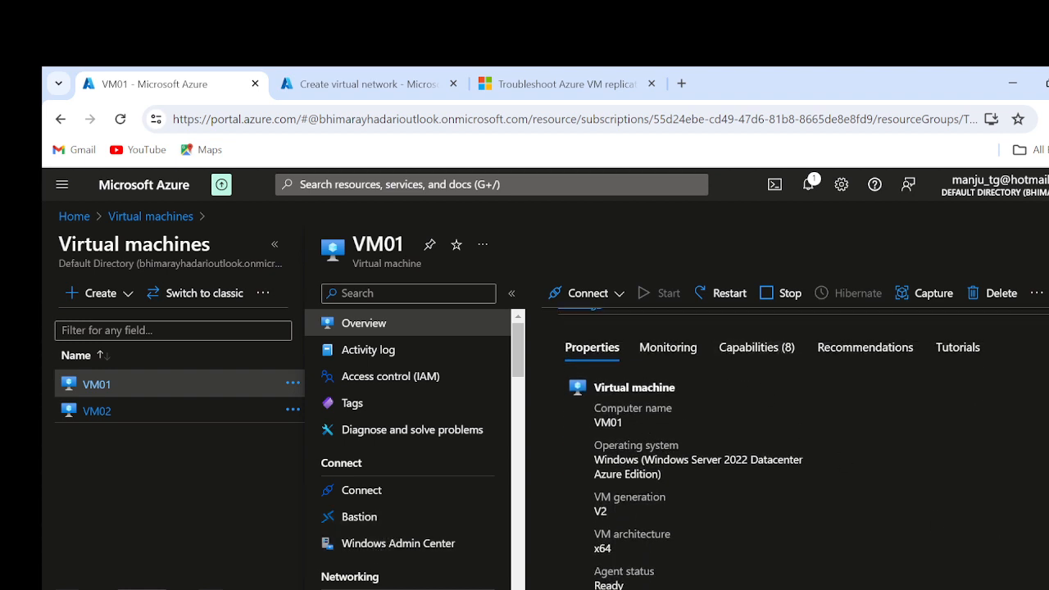
pyautogui.click(380, 589)
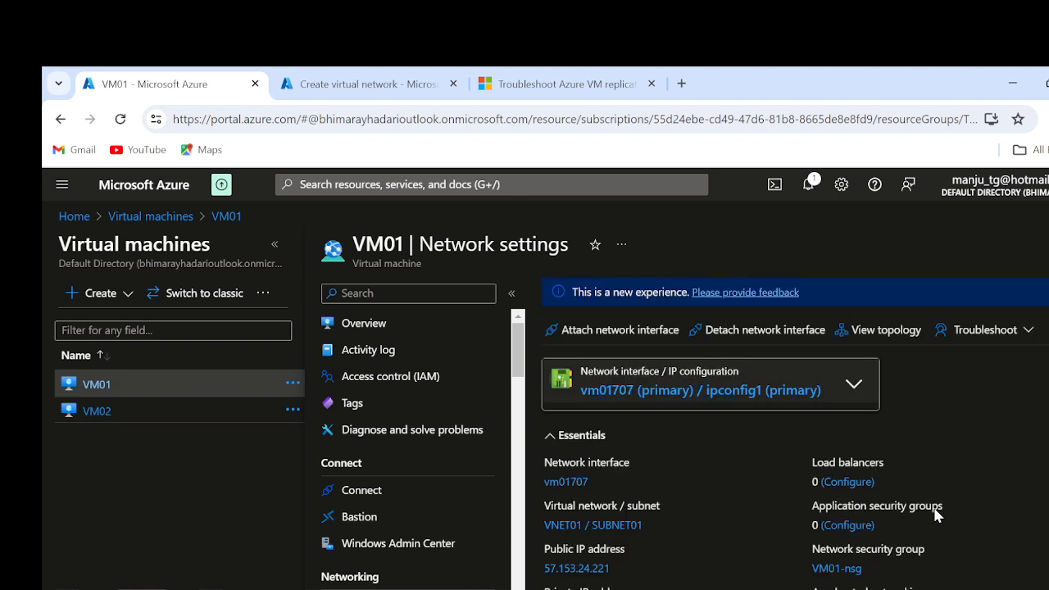
pyautogui.scroll(-2, 937, 514)
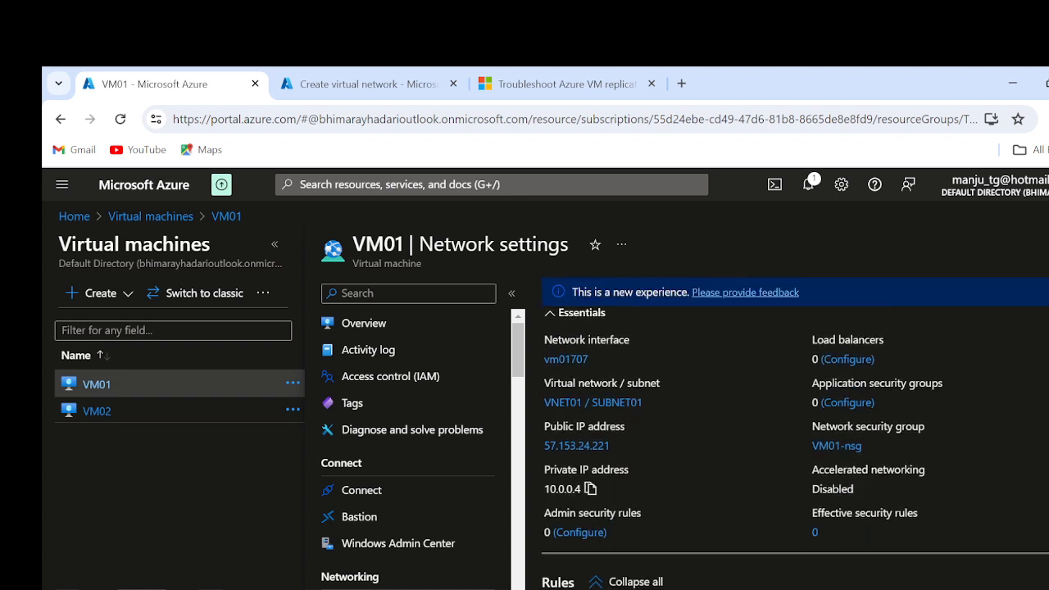
pyautogui.click(312, 81)
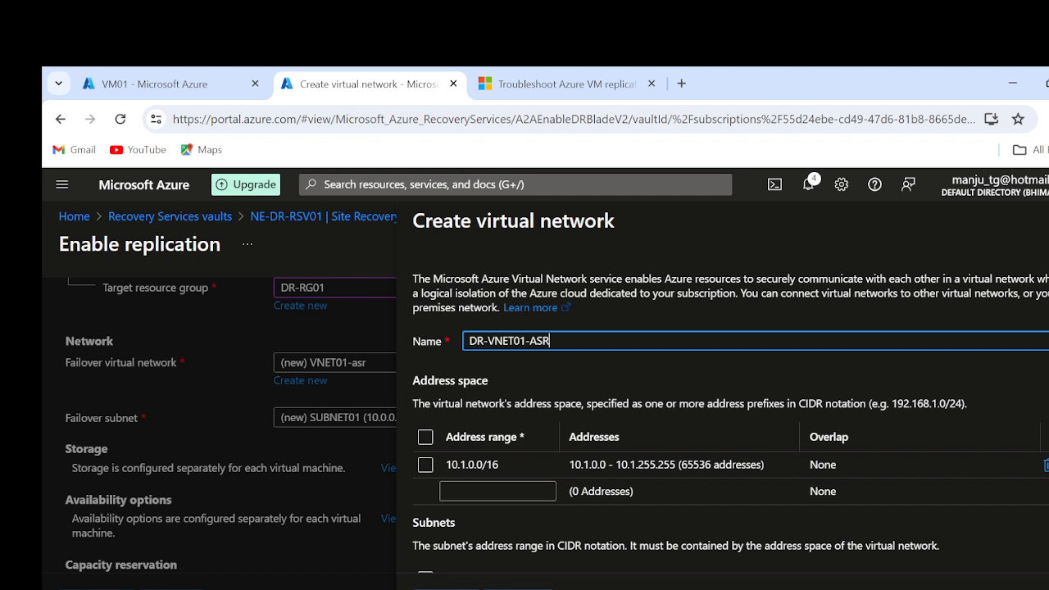
pyautogui.tripleClick(476, 465)
pyautogui.write('1')
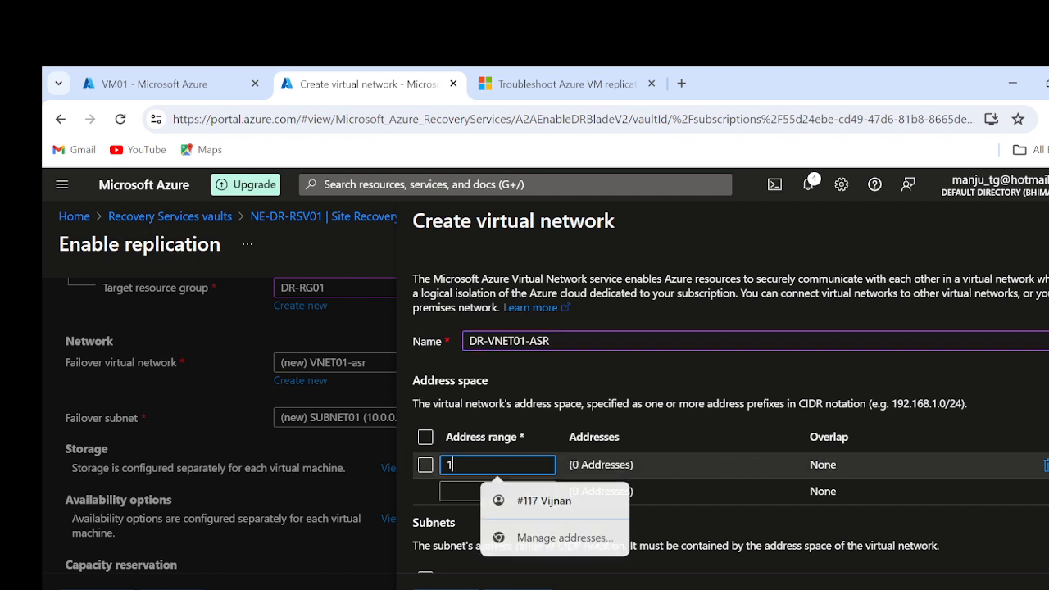
pyautogui.write('72.16')
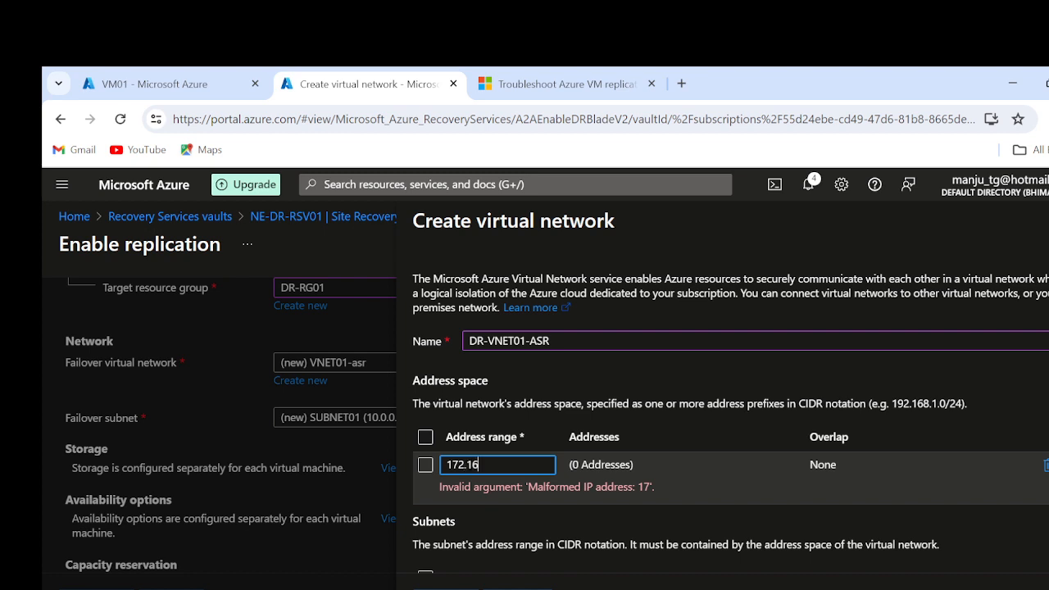
pyautogui.write('.0.0/16')
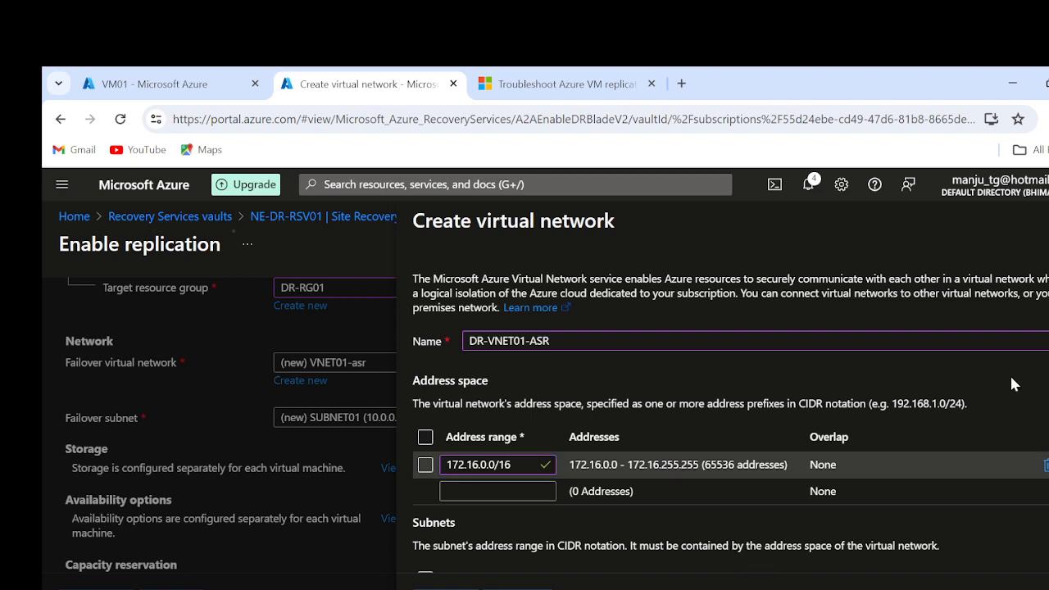
# Add a subnet named Subnet01-ASR to the new virtual network
pyautogui.scroll(-1, 1010, 374)
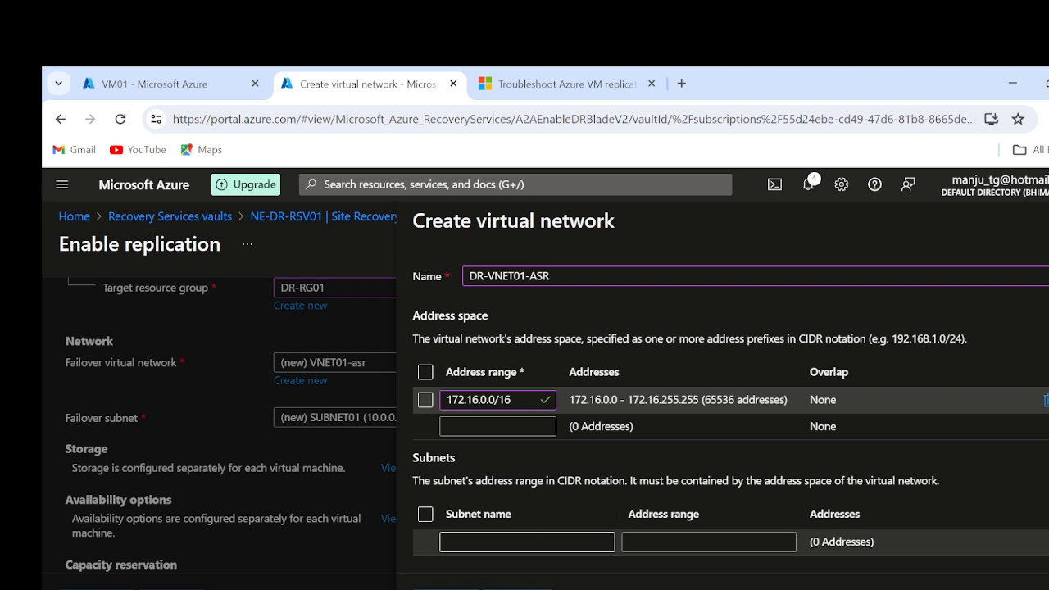
pyautogui.click(527, 542)
pyautogui.write('Su')
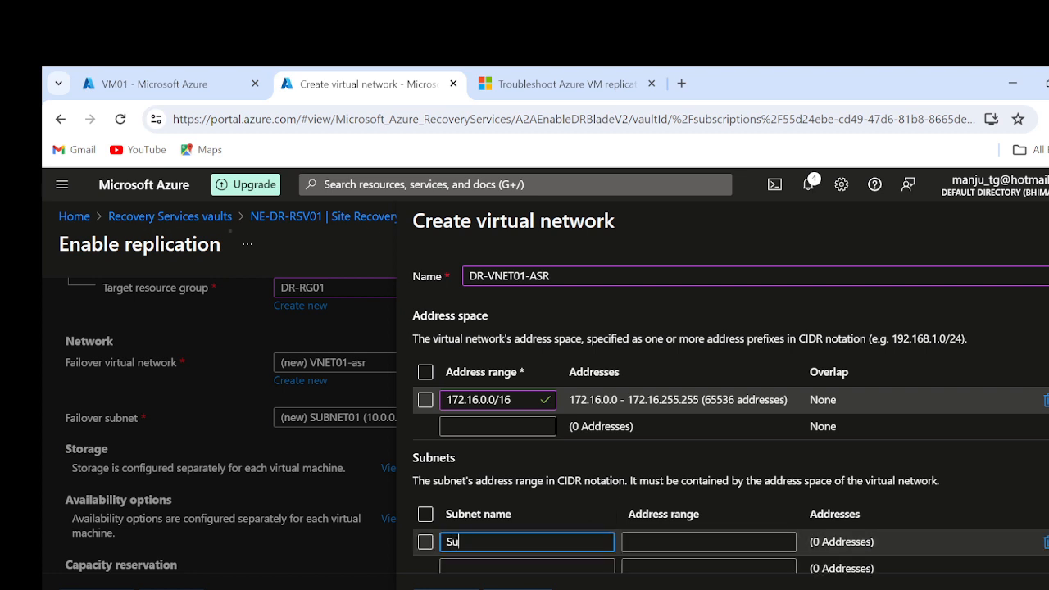
pyautogui.write('bnet01-RSV')
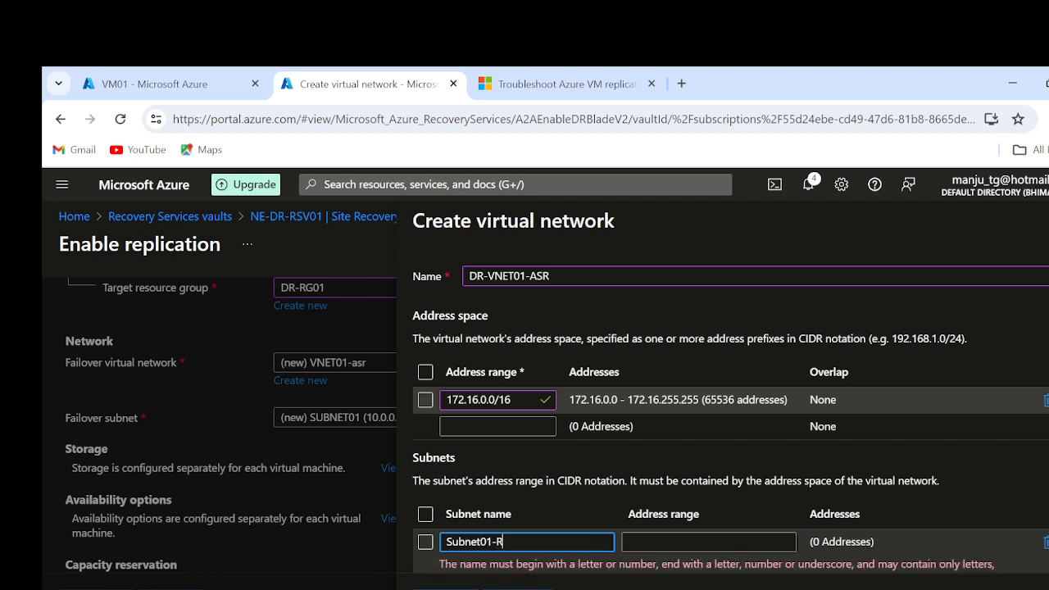
pyautogui.press('BackSpace')
pyautogui.press('BackSpace')
pyautogui.press('BackSpace')
pyautogui.write('ASR')
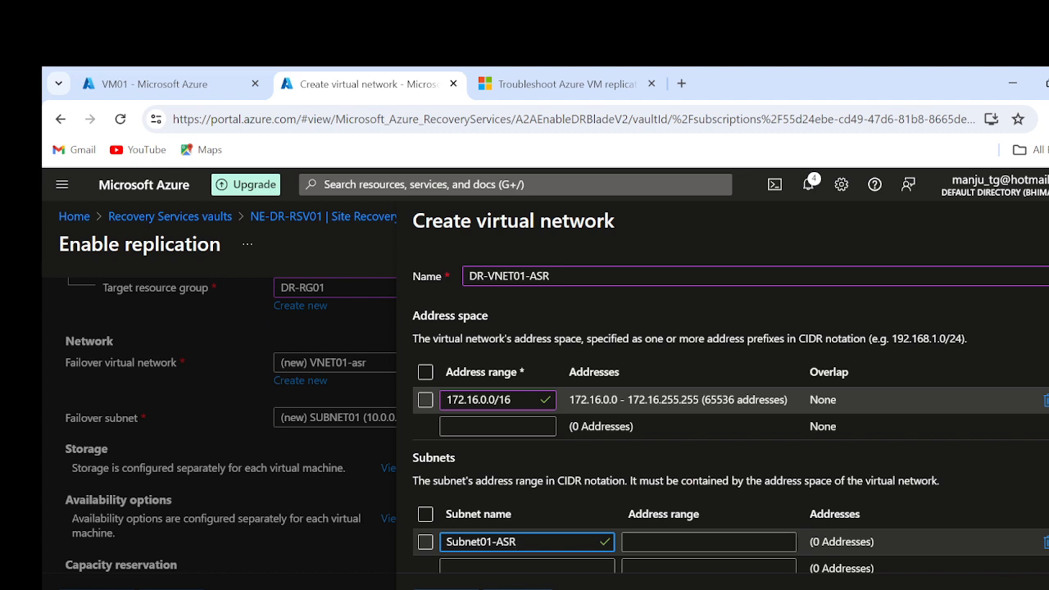
# Set the Subnet01-ASR address range to 172.16.0.0/24 and confirm the new failover virtual network
pyautogui.click(643, 543)
pyautogui.write('172.16.')
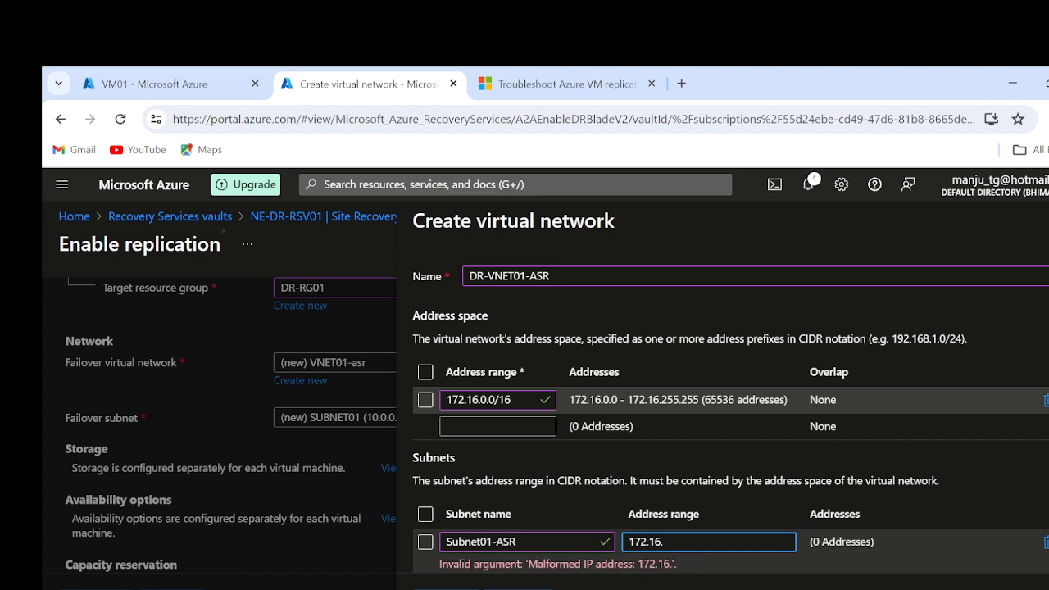
pyautogui.write('.0.0/24')
pyautogui.click(697, 569)
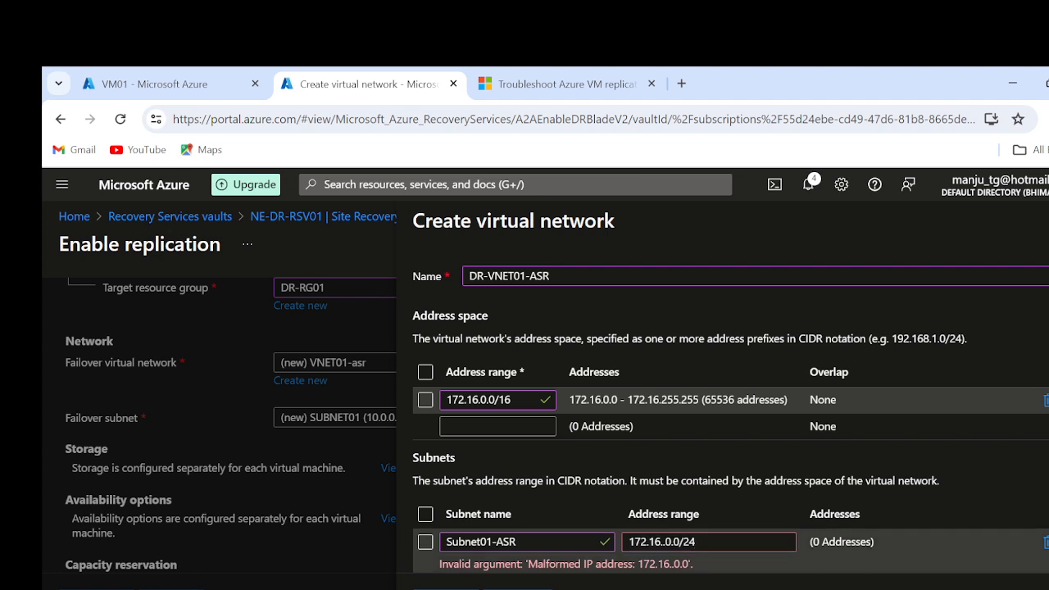
pyautogui.click(663, 541)
pyautogui.press('BackSpace')
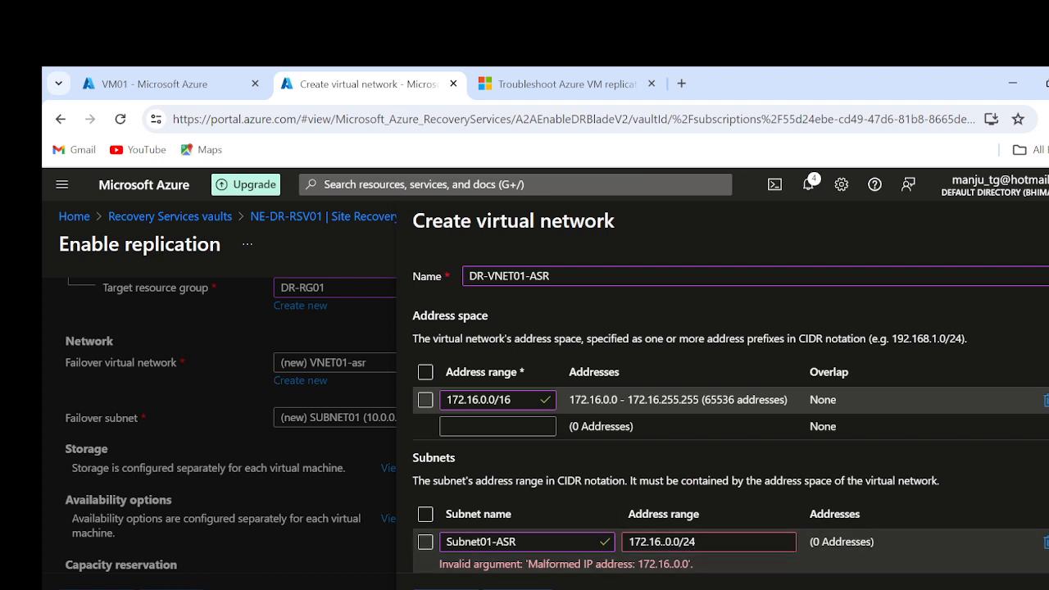
pyautogui.press('BackSpace')
pyautogui.click(685, 587)
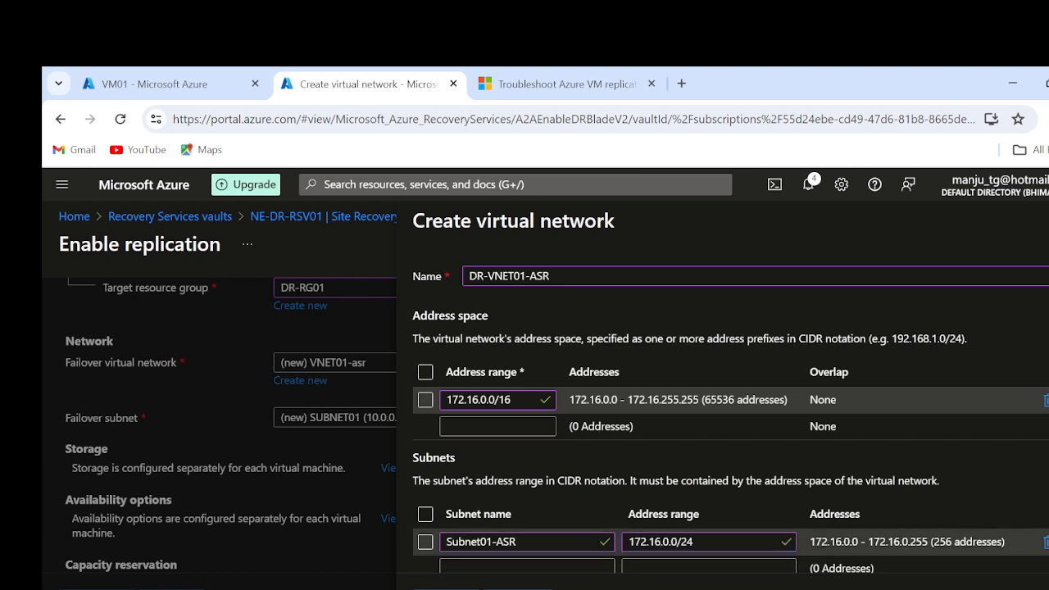
pyautogui.scroll(-1, 730, 413)
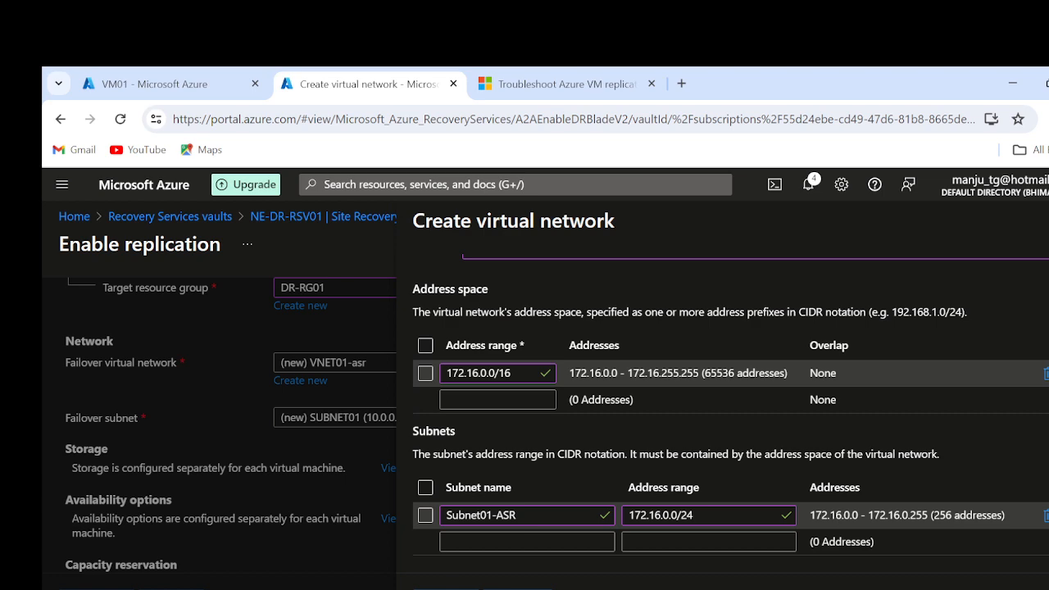
pyautogui.click(445, 588)
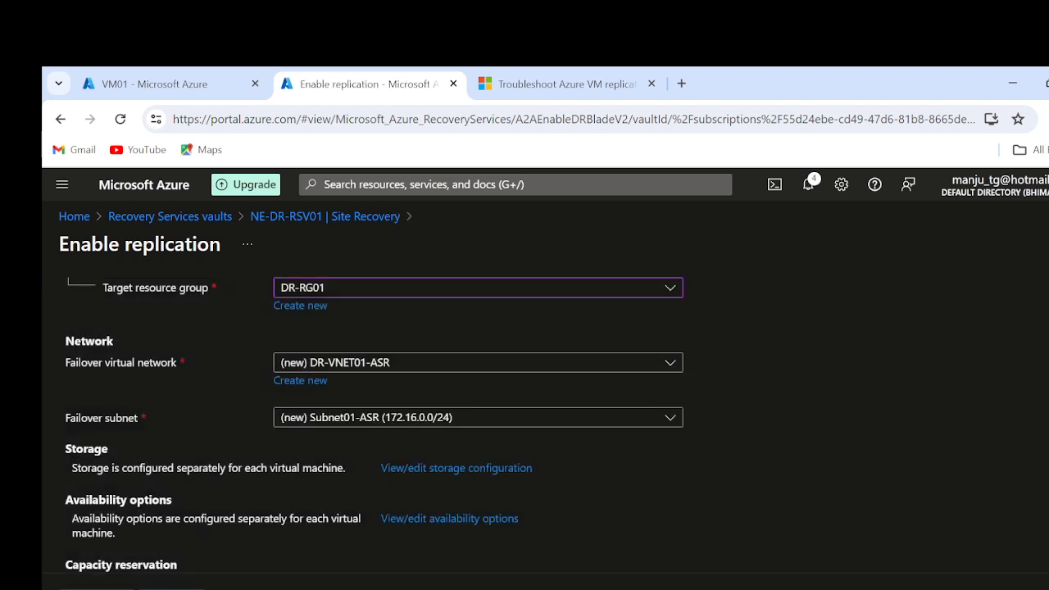
# Review VM01's managed disk storage configuration, close it without changes and continue to the replication management settings
pyautogui.scroll(-1, 776, 489)
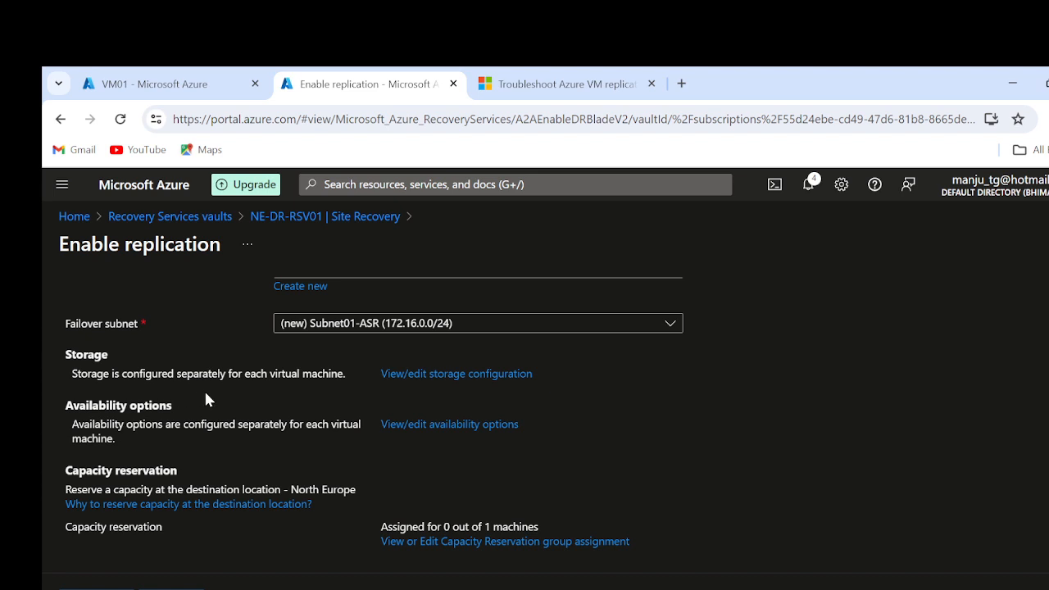
pyautogui.click(456, 374)
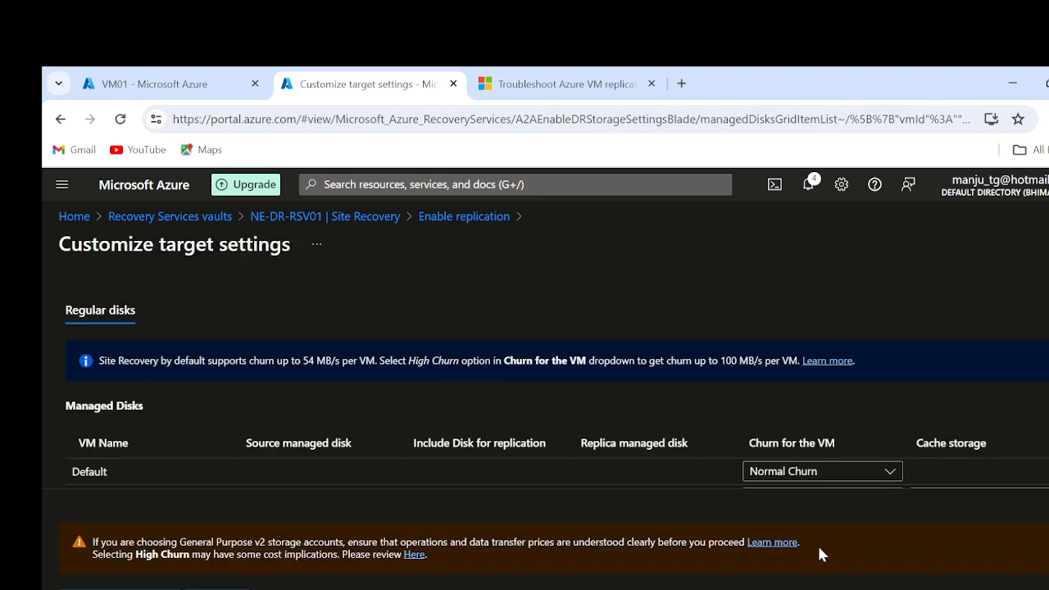
pyautogui.scroll(-1, 628, 401)
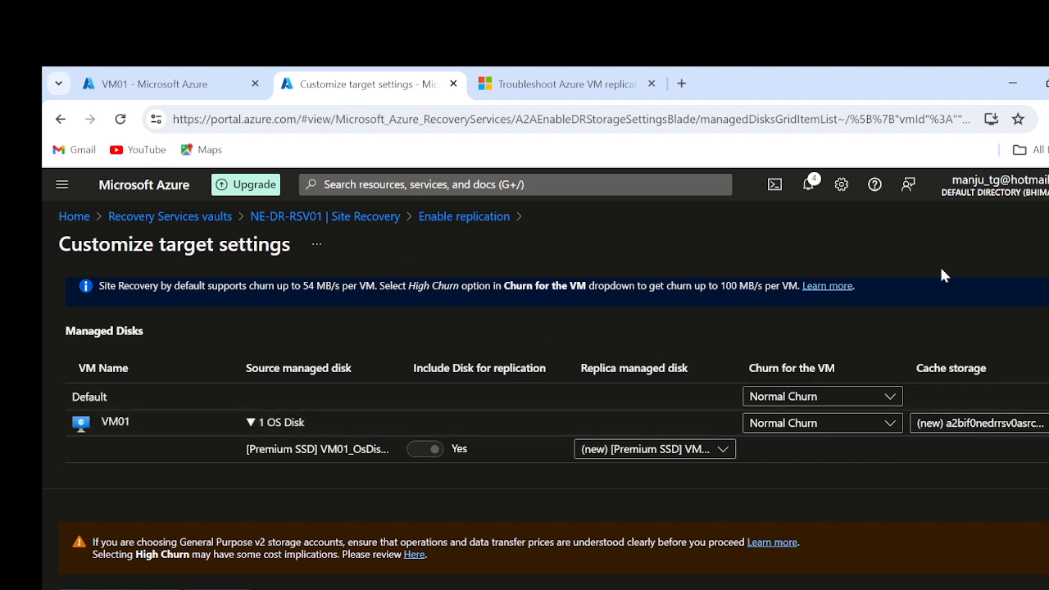
pyautogui.click(1048, 244)
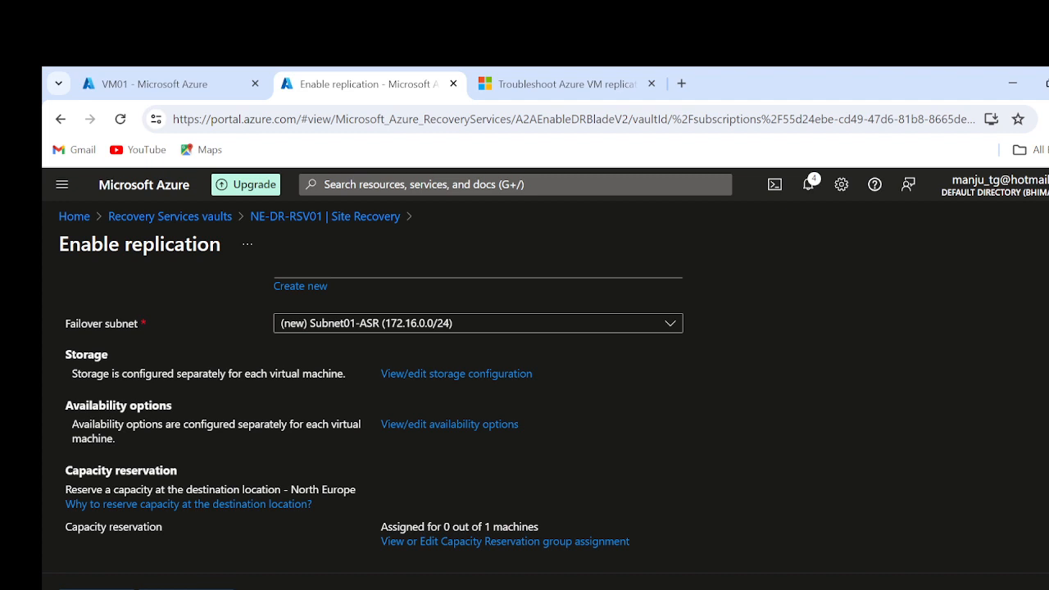
pyautogui.click(185, 589)
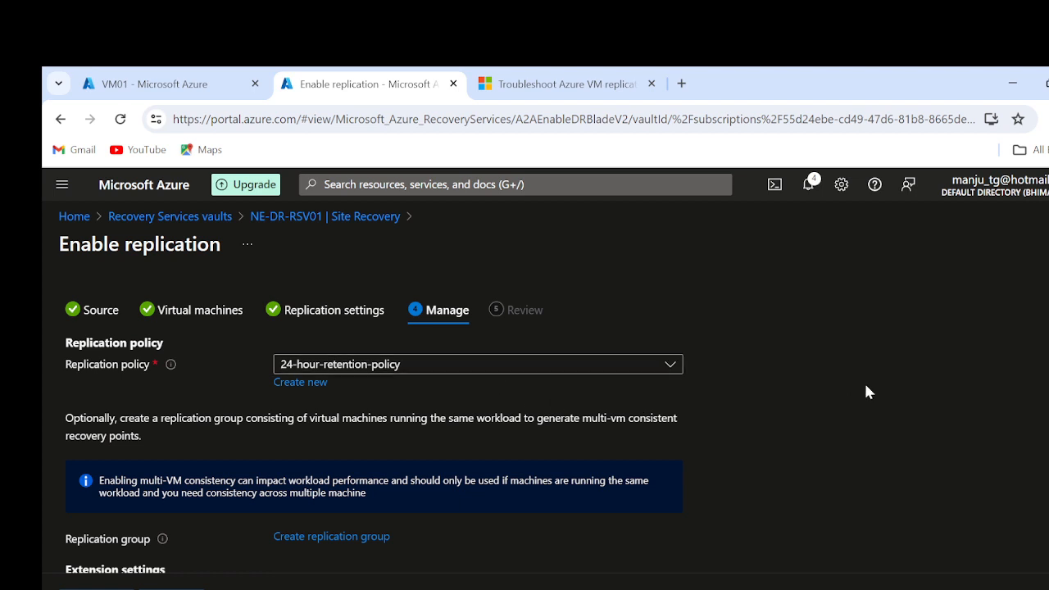
# Keep the 24-hour-retention-policy and ASR-managed extension updates, review the summary and enable replication for VM01
pyautogui.click(611, 368)
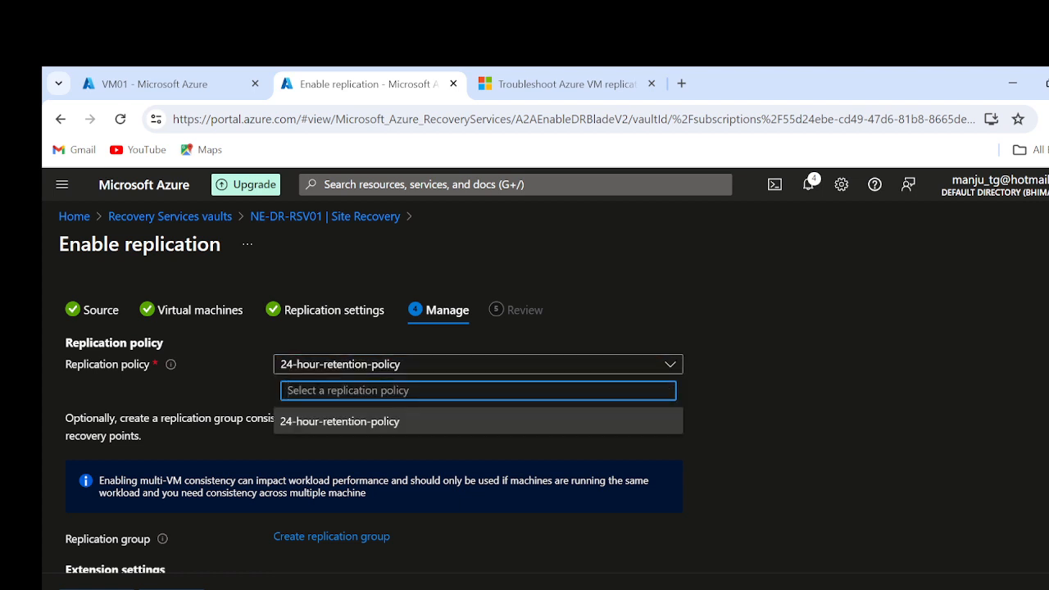
pyautogui.click(793, 385)
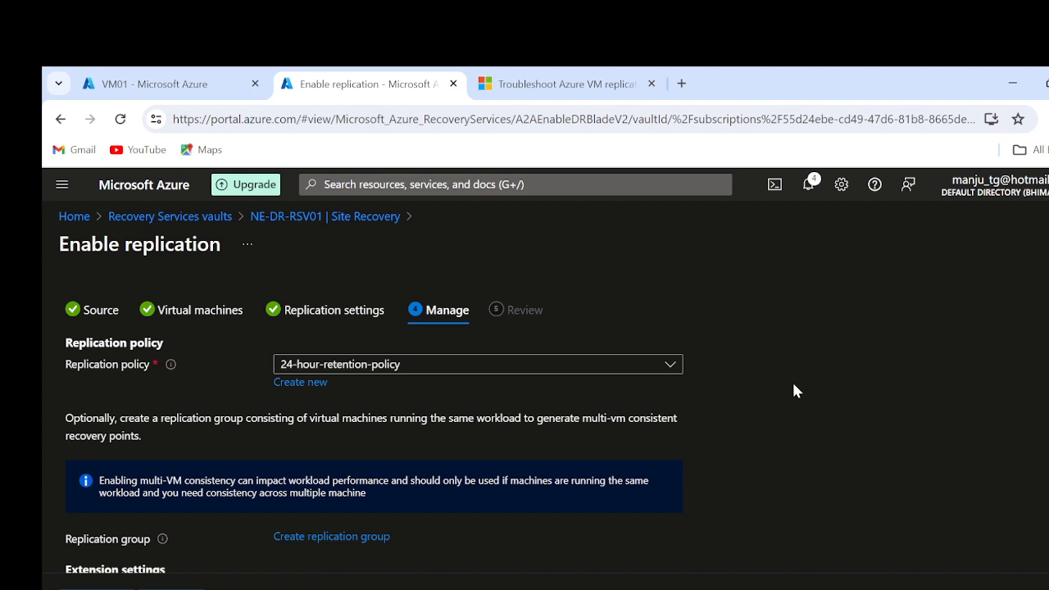
pyautogui.scroll(-2, 794, 391)
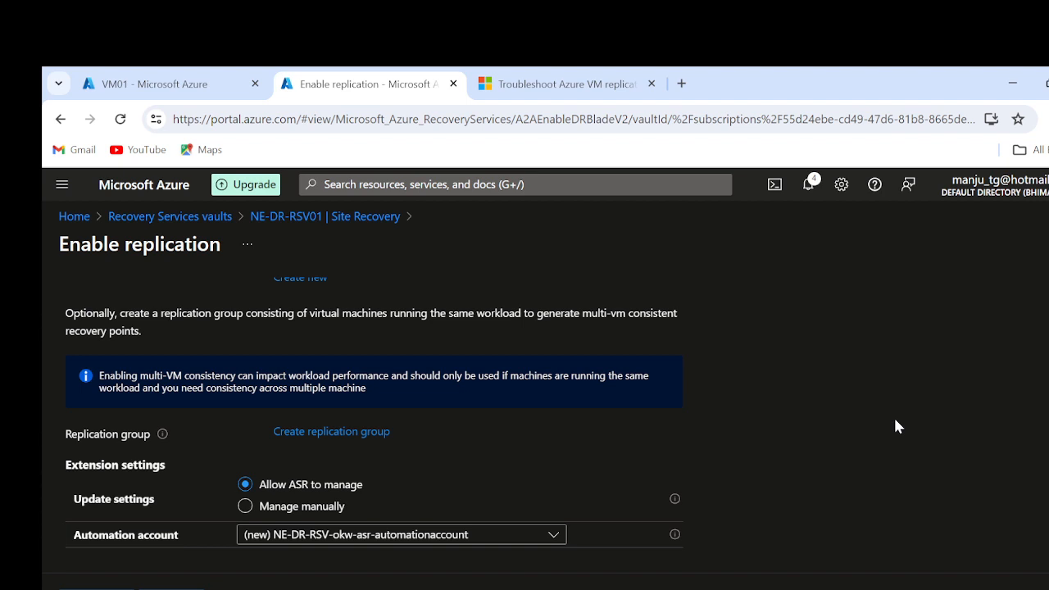
pyautogui.click(172, 589)
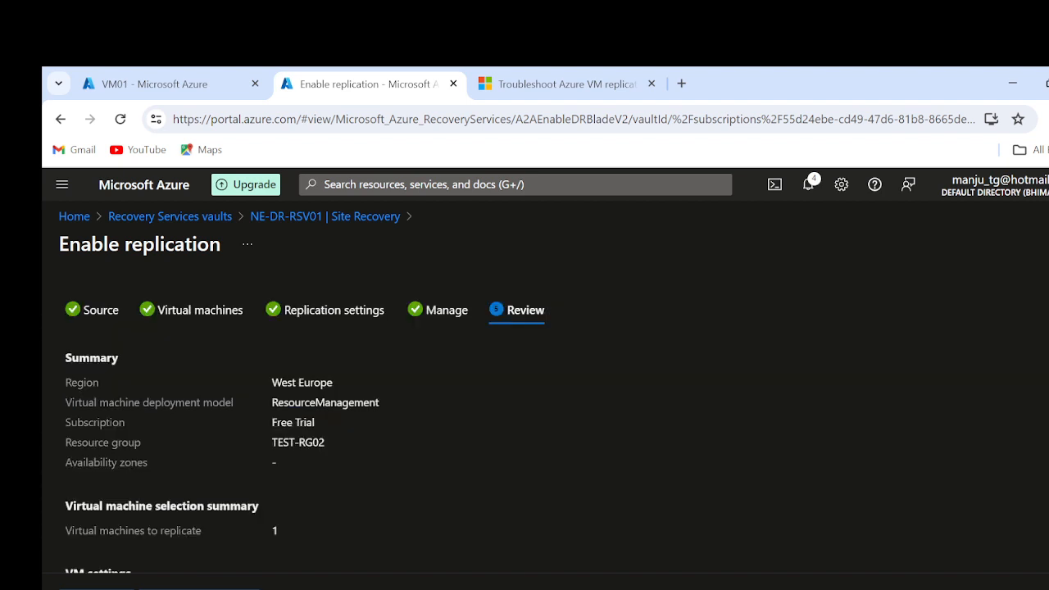
pyautogui.scroll(-2, 540, 480)
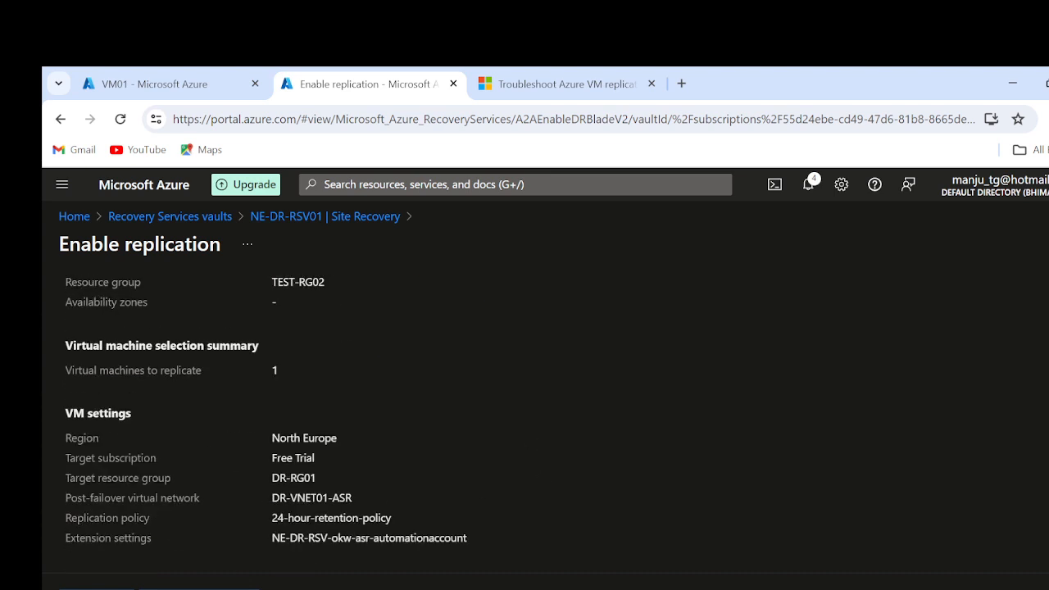
pyautogui.click(200, 588)
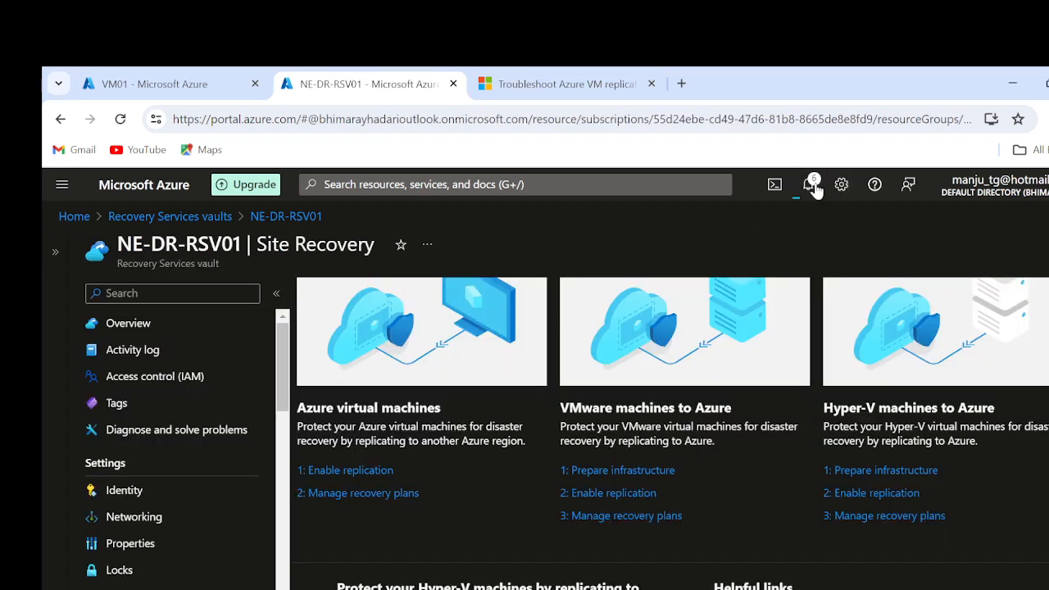
# Check the notification for the replication job, and open and refresh the replicated items of vault NE-DR-RSV01
pyautogui.click(810, 185)
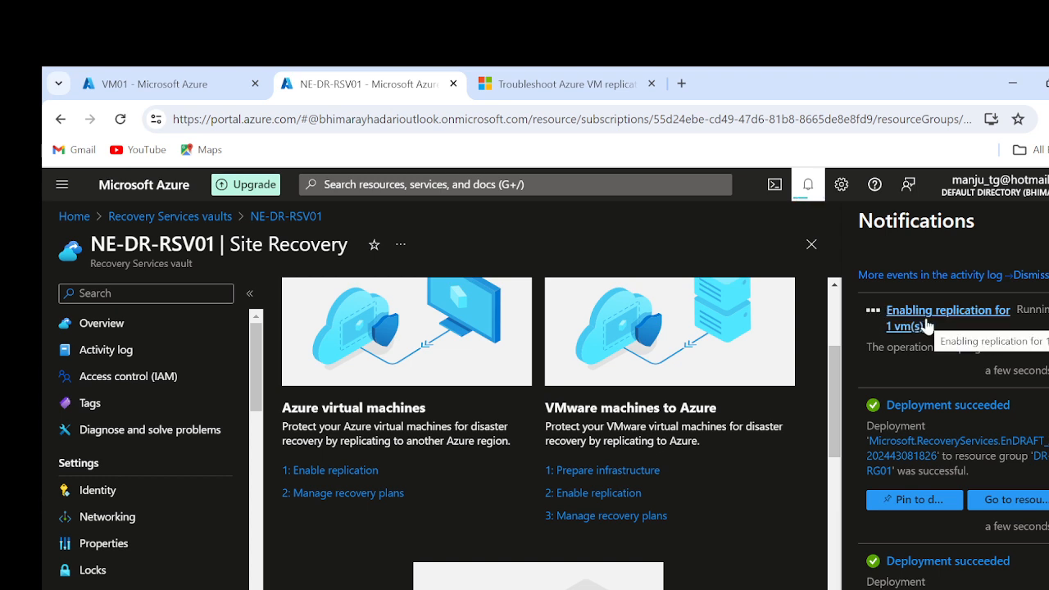
pyautogui.click(170, 217)
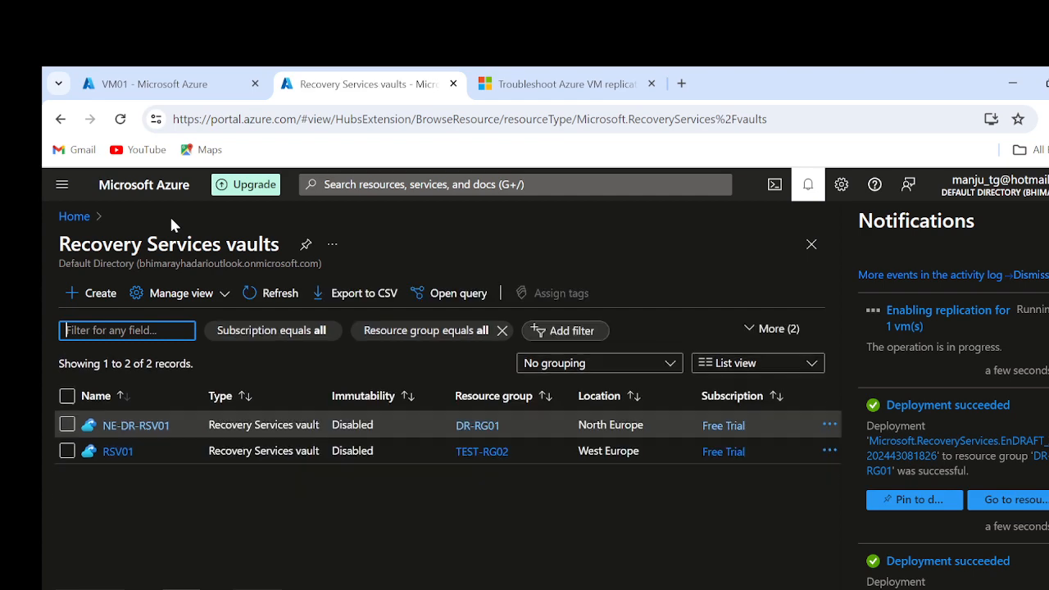
pyautogui.click(136, 426)
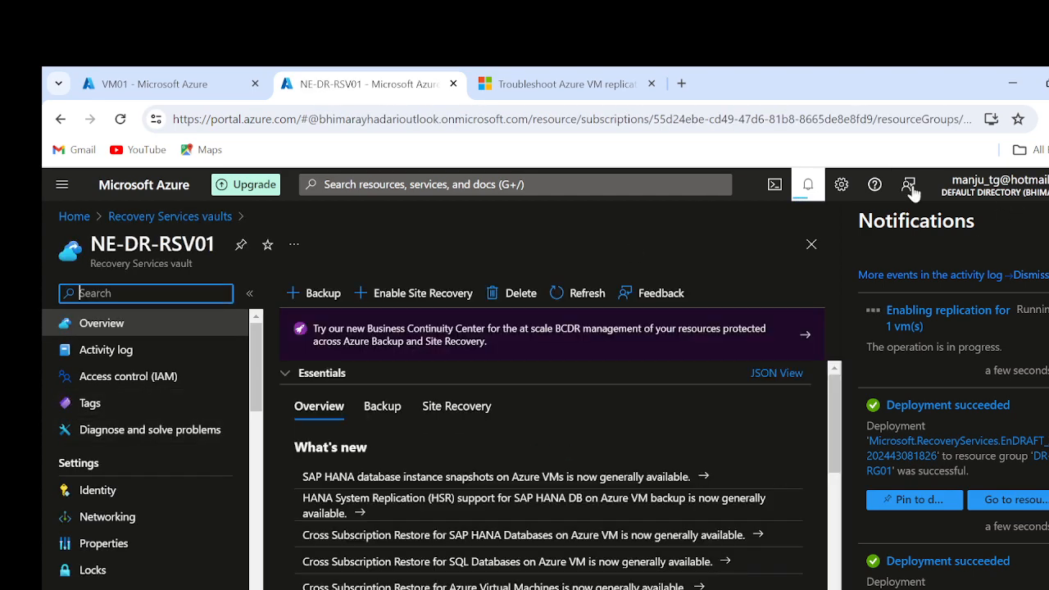
pyautogui.click(809, 187)
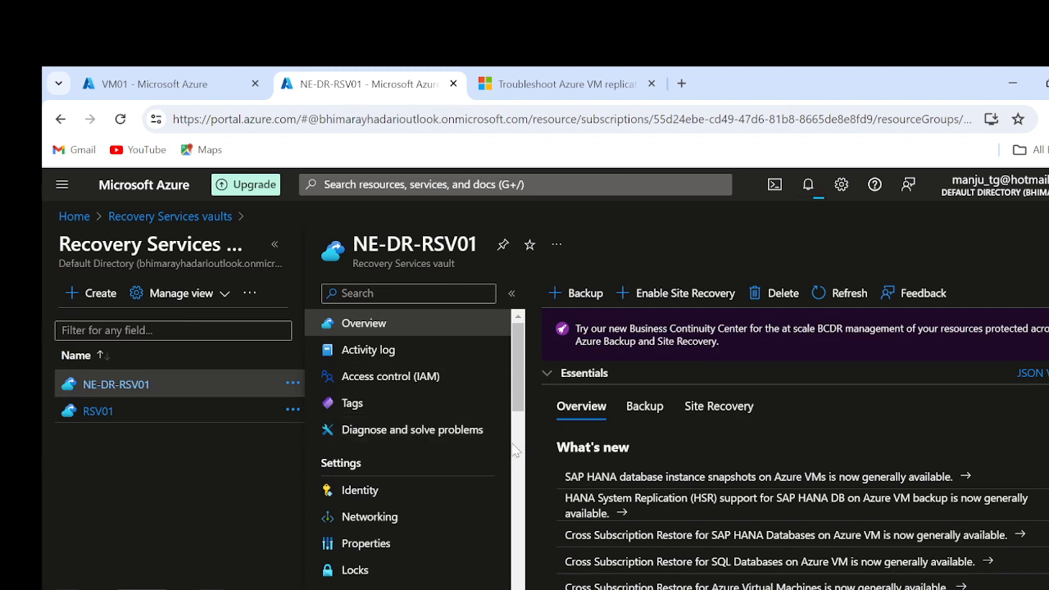
pyautogui.scroll(-3, 516, 449)
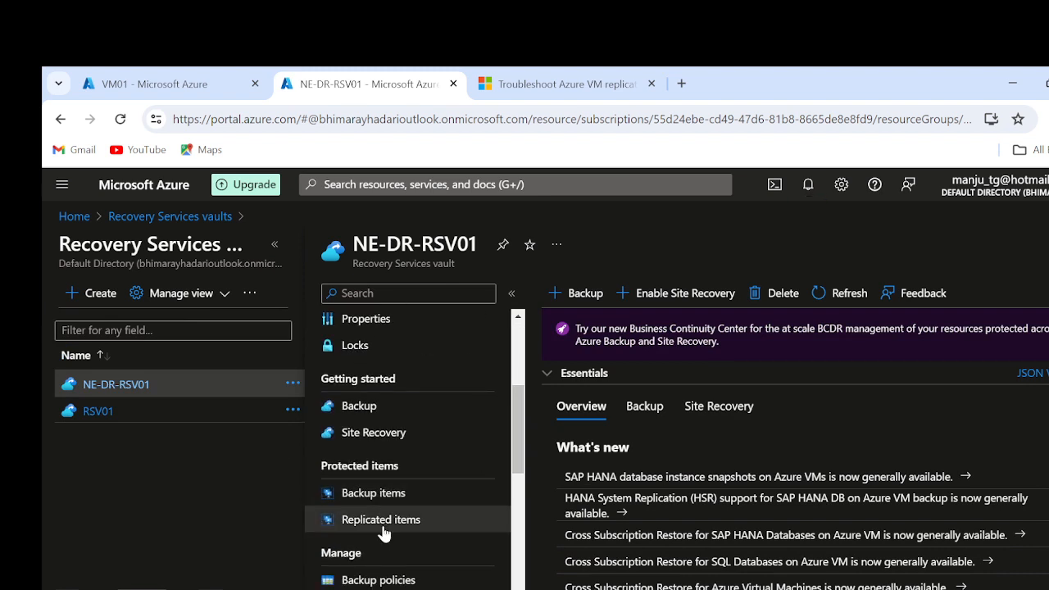
pyautogui.click(382, 519)
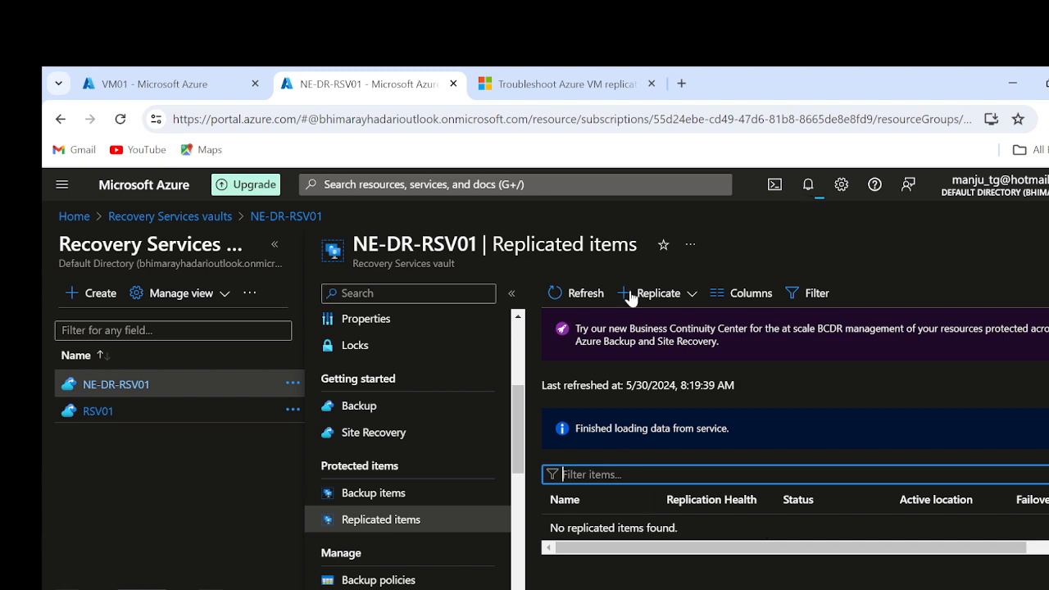
pyautogui.click(575, 292)
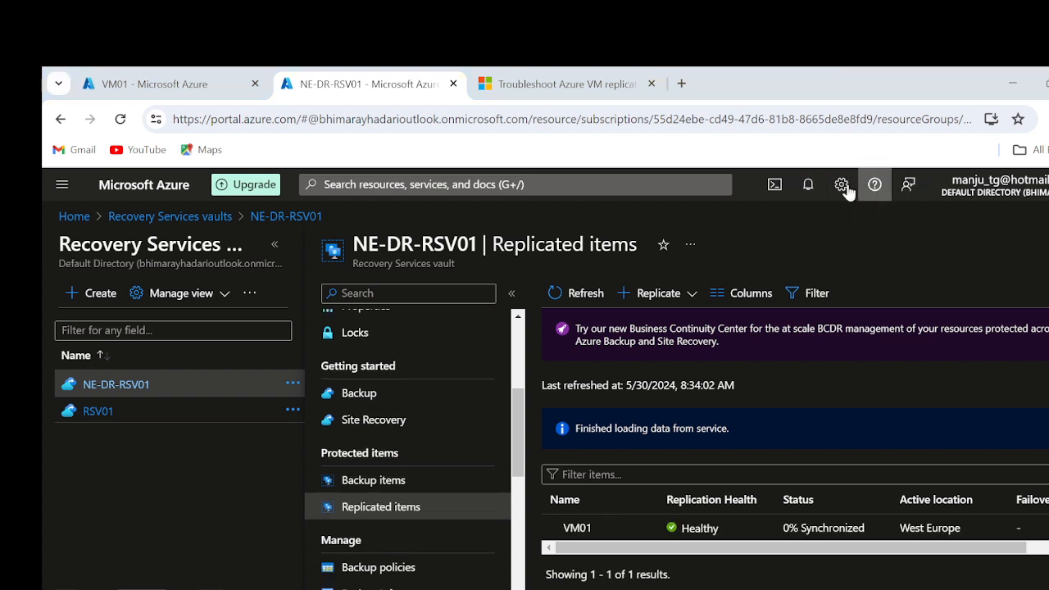
# Recheck the notifications for the replication job and reopen the replicated items list from the NE-DR-RSV01 vault overview
pyautogui.click(808, 187)
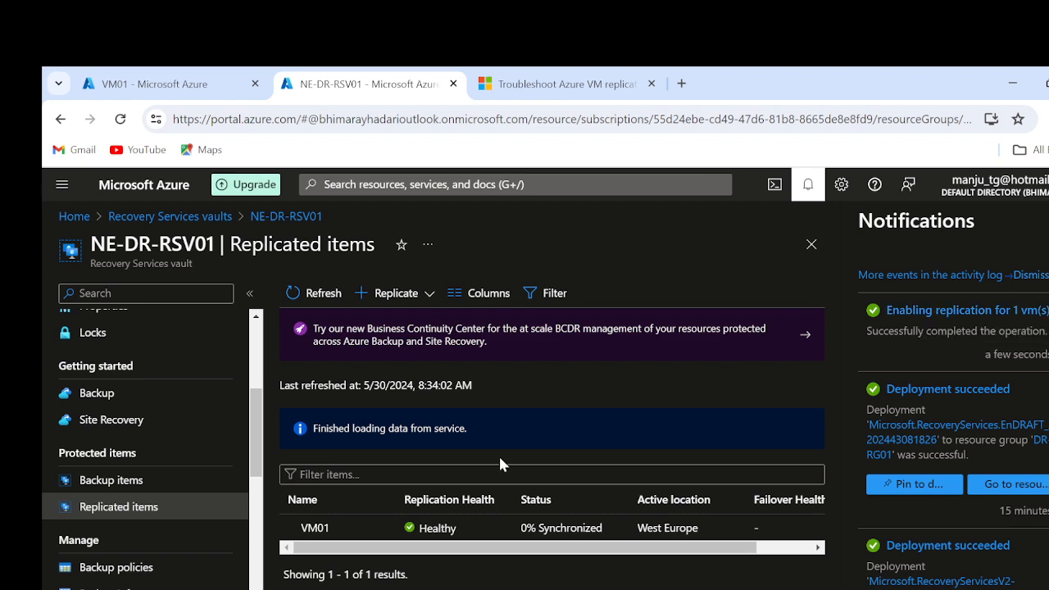
pyautogui.click(161, 217)
pyautogui.click(136, 426)
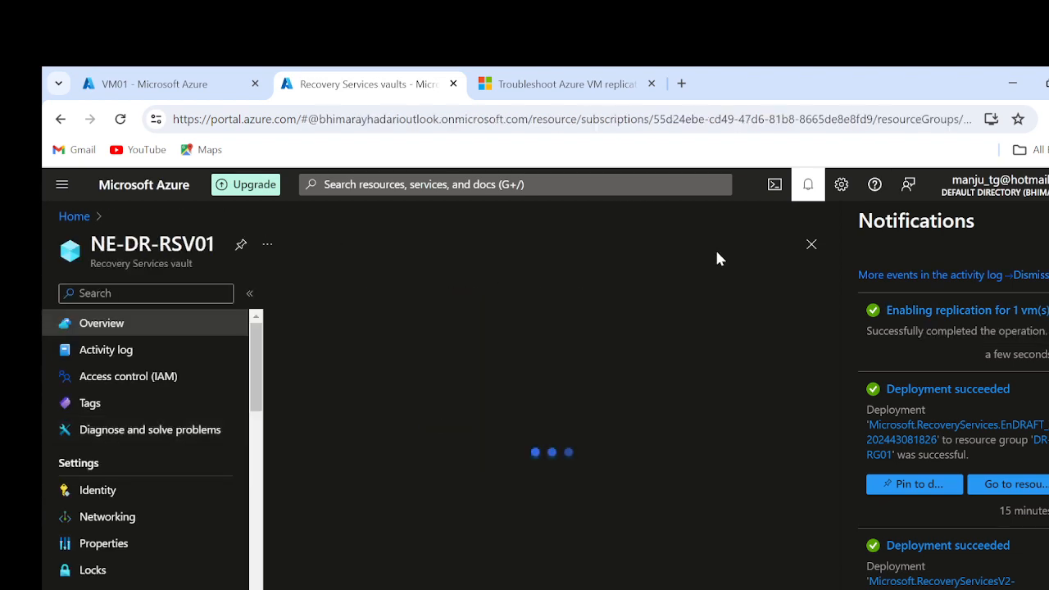
pyautogui.click(808, 185)
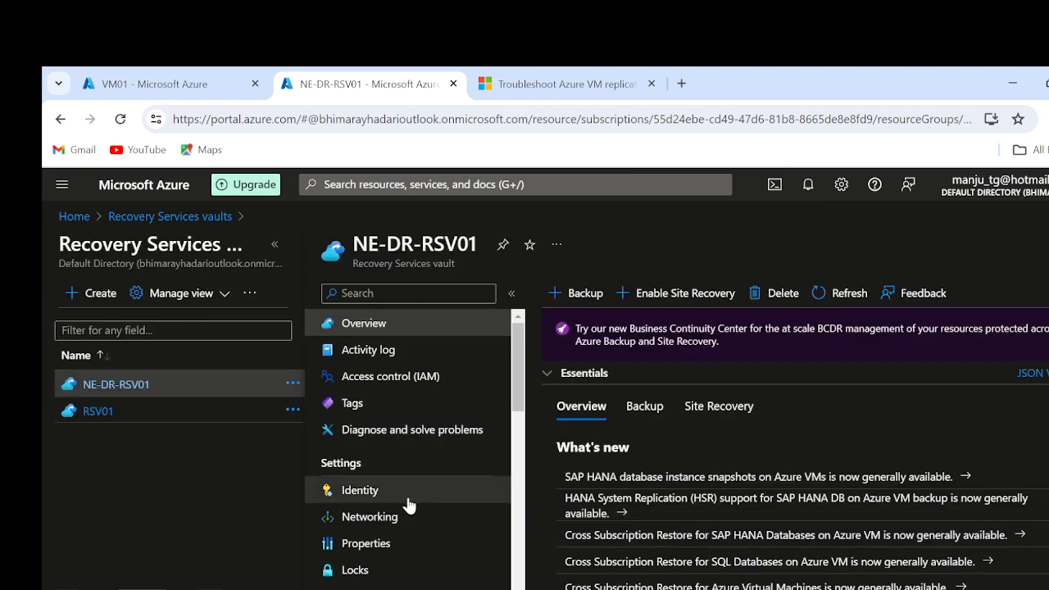
pyautogui.scroll(-2, 408, 496)
pyautogui.click(275, 249)
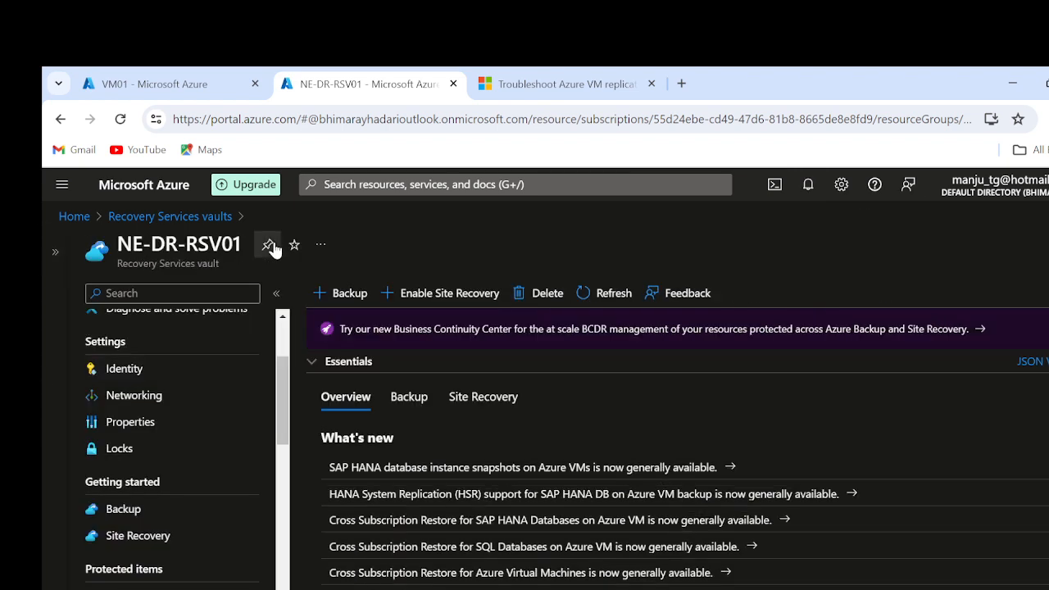
pyautogui.scroll(-2, 206, 482)
pyautogui.click(172, 511)
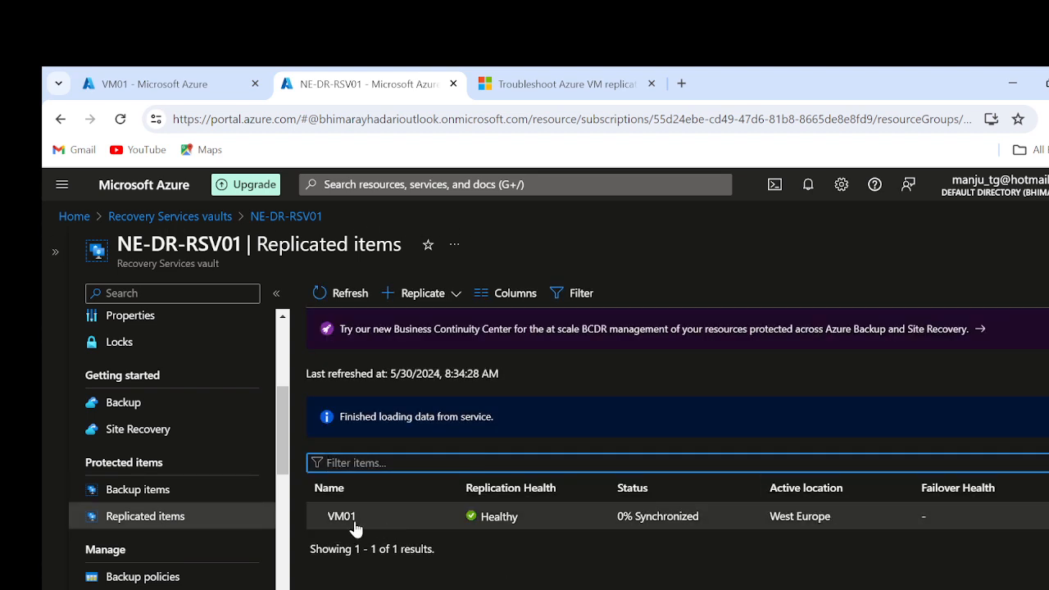
# Open the replicated item VM01 and check its synchronization status
pyautogui.click(645, 525)
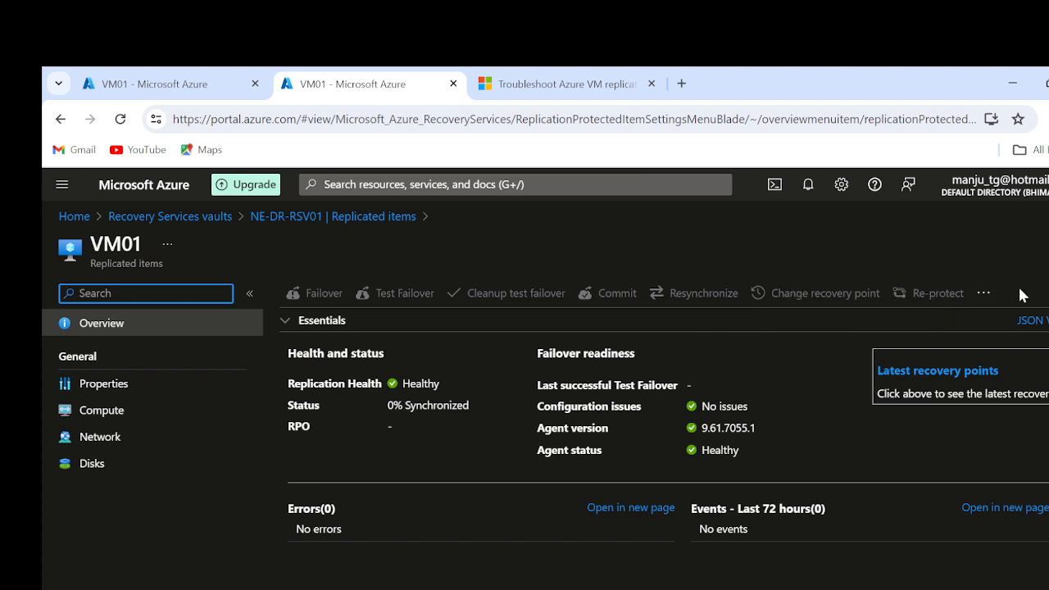
pyautogui.doubleClick(437, 405)
pyautogui.tripleClick(437, 405)
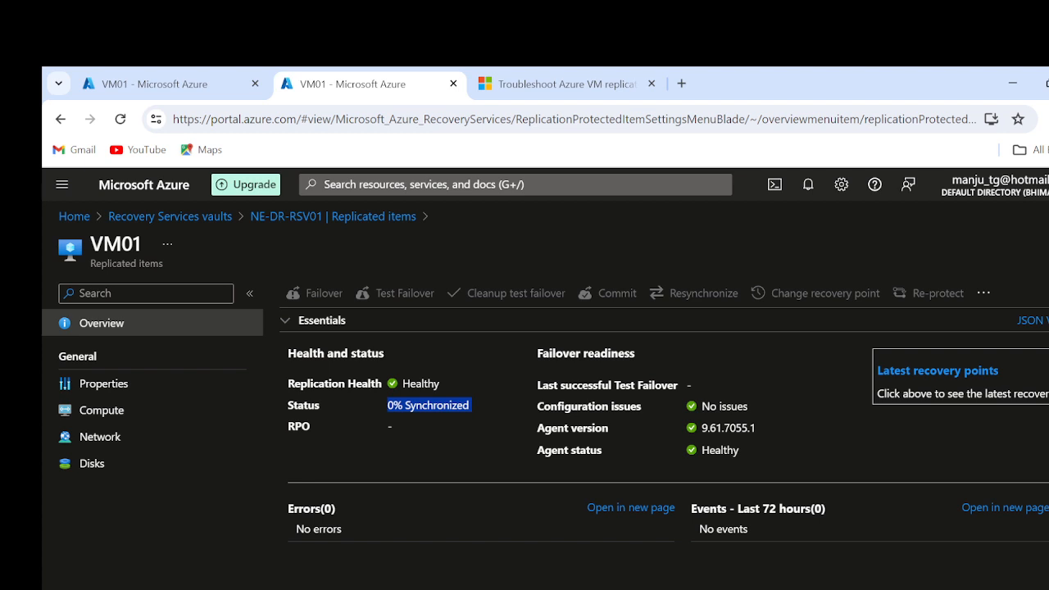
# Return to the replicated items of vault NE-DR-RSV01 and start a new replication for Azure virtual machines
pyautogui.click(137, 218)
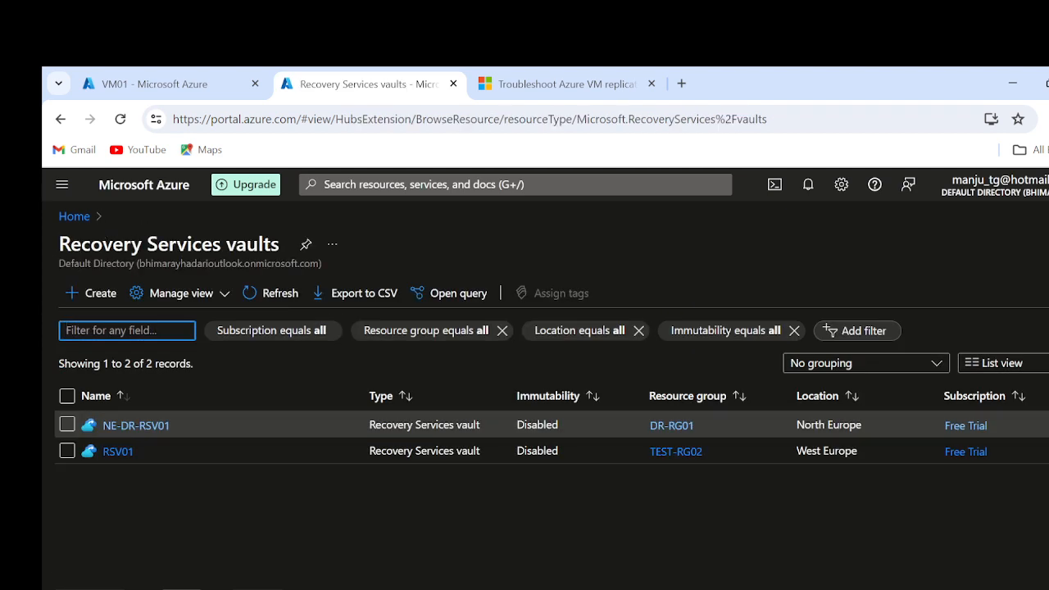
pyautogui.click(135, 425)
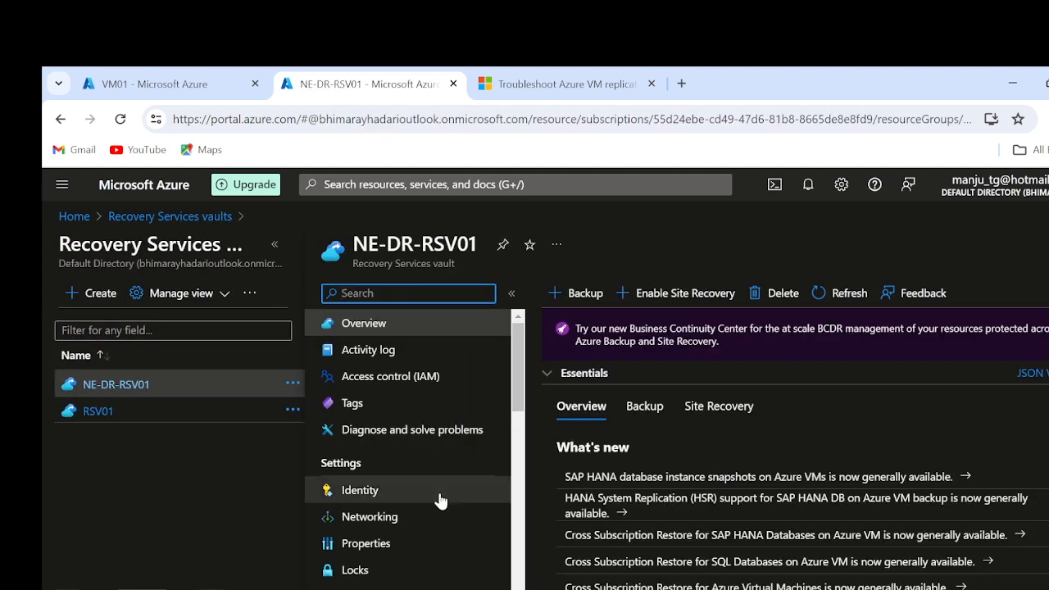
pyautogui.click(709, 408)
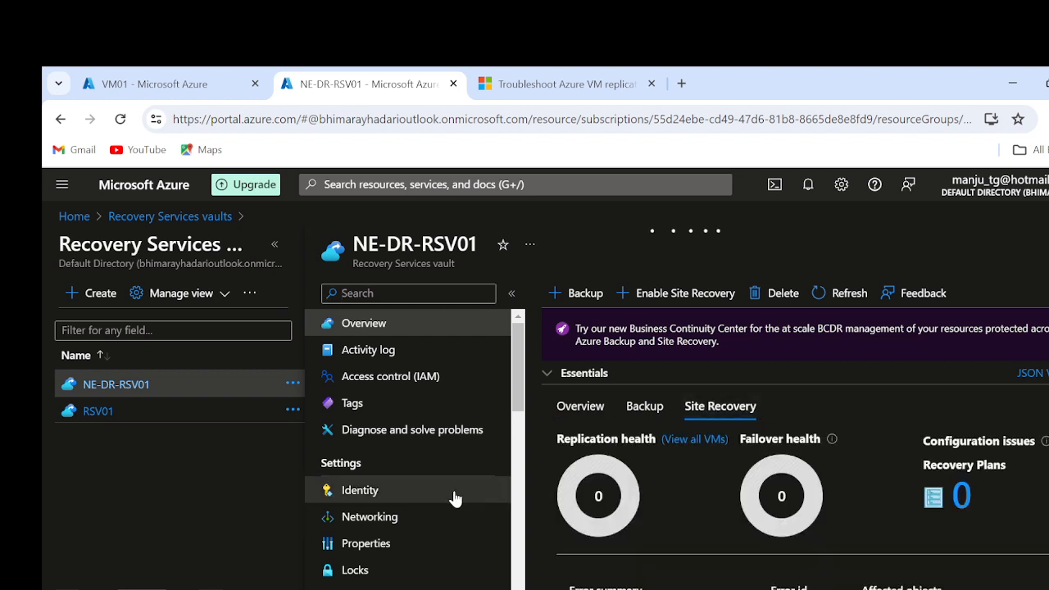
pyautogui.scroll(-2, 453, 497)
pyautogui.click(376, 560)
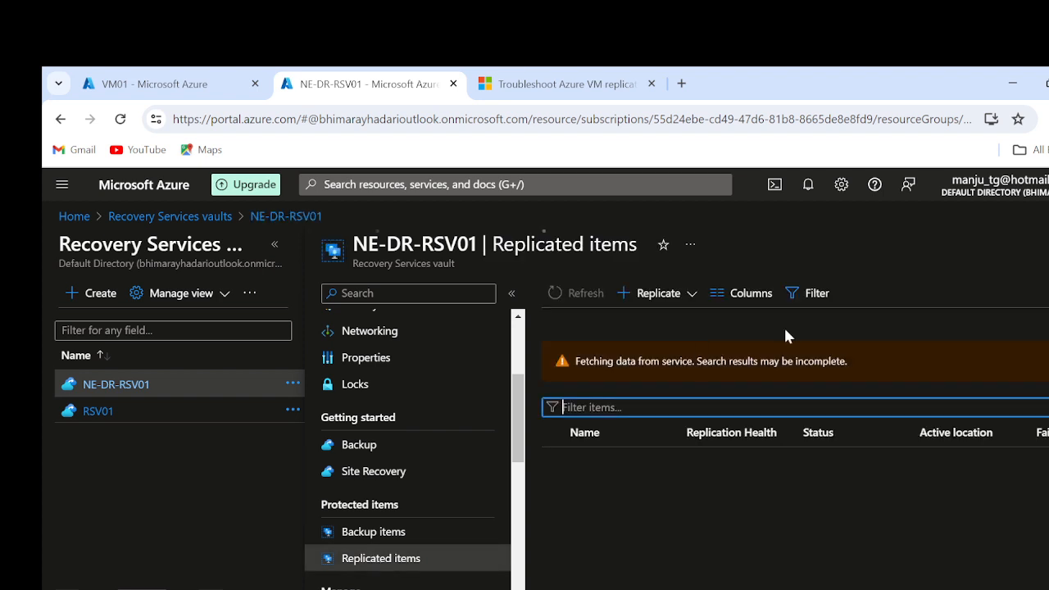
pyautogui.click(660, 293)
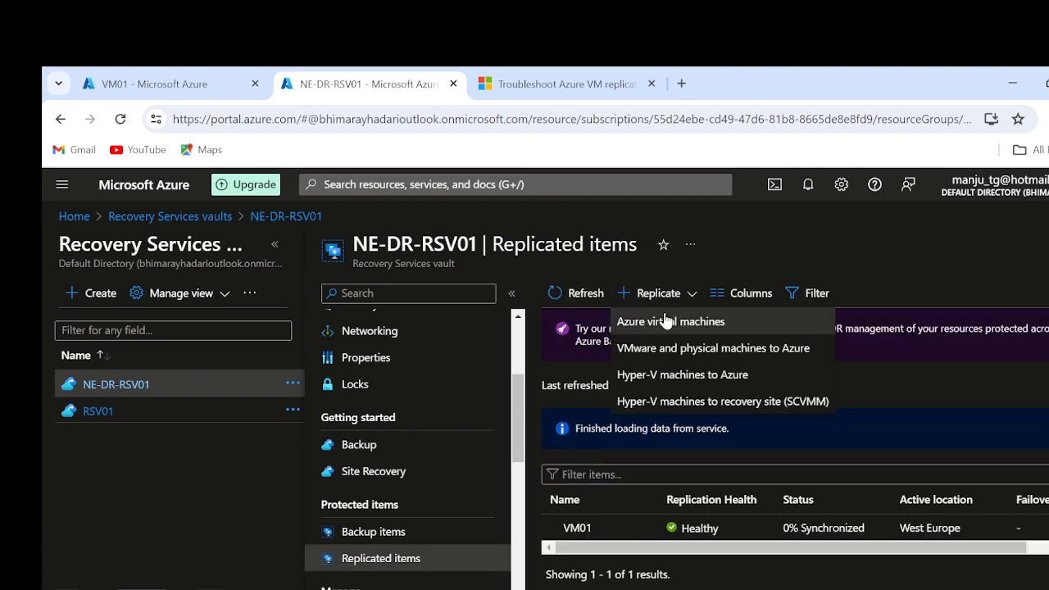
pyautogui.click(660, 332)
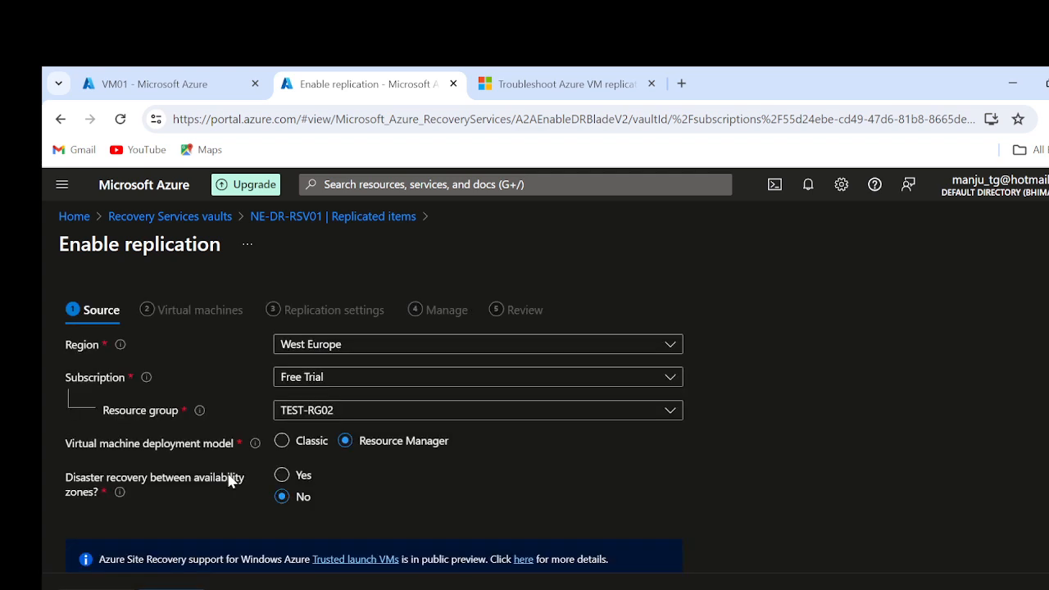
# Keep West Europe and TEST-RG02 as the source, select VM02 for replication and continue to the replication settings
pyautogui.click(368, 348)
pyautogui.click(369, 348)
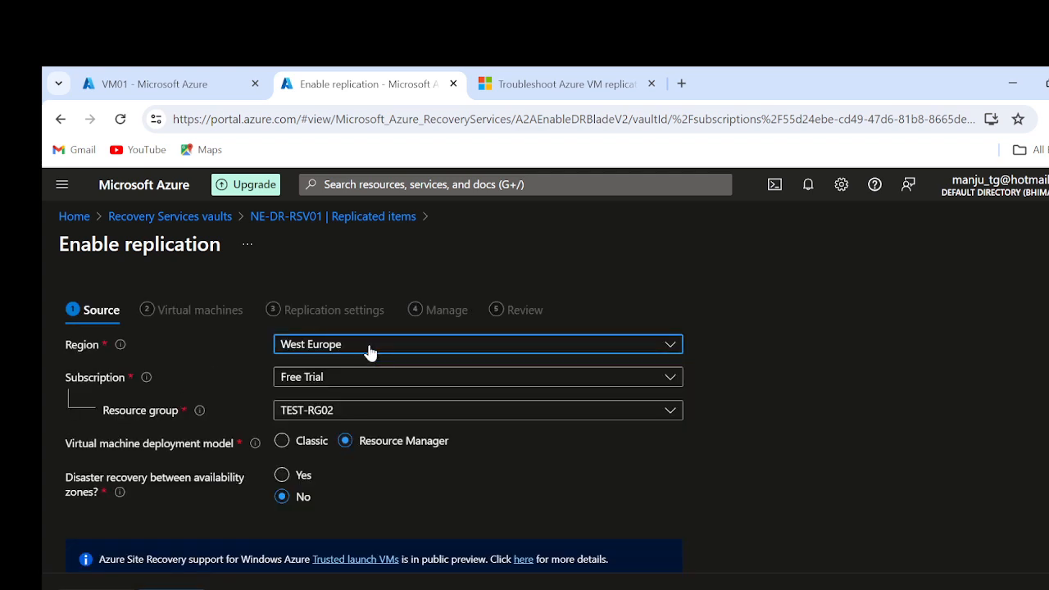
pyautogui.scroll(-1, 610, 500)
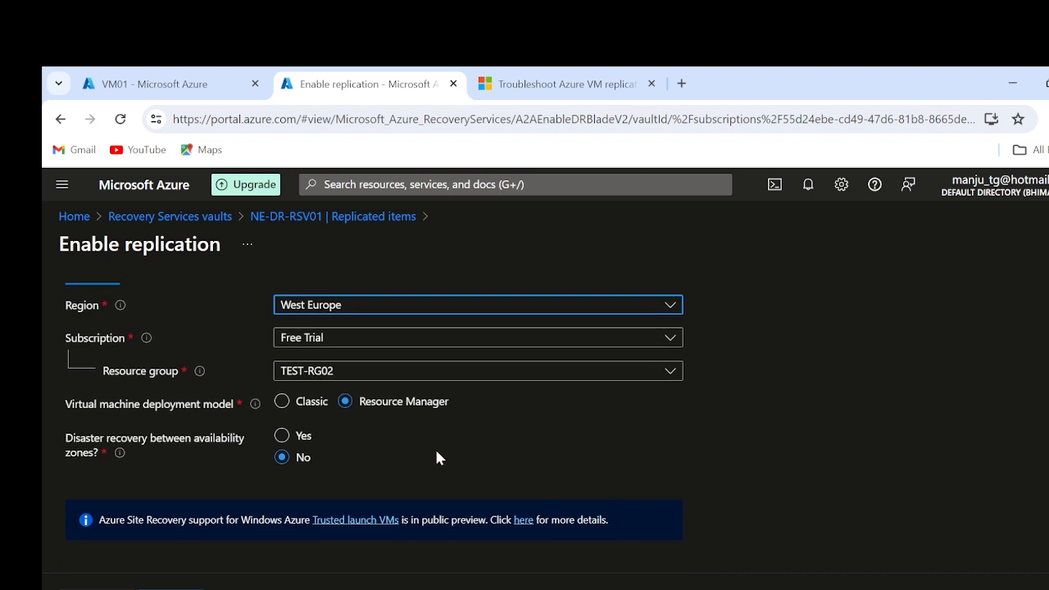
pyautogui.click(172, 589)
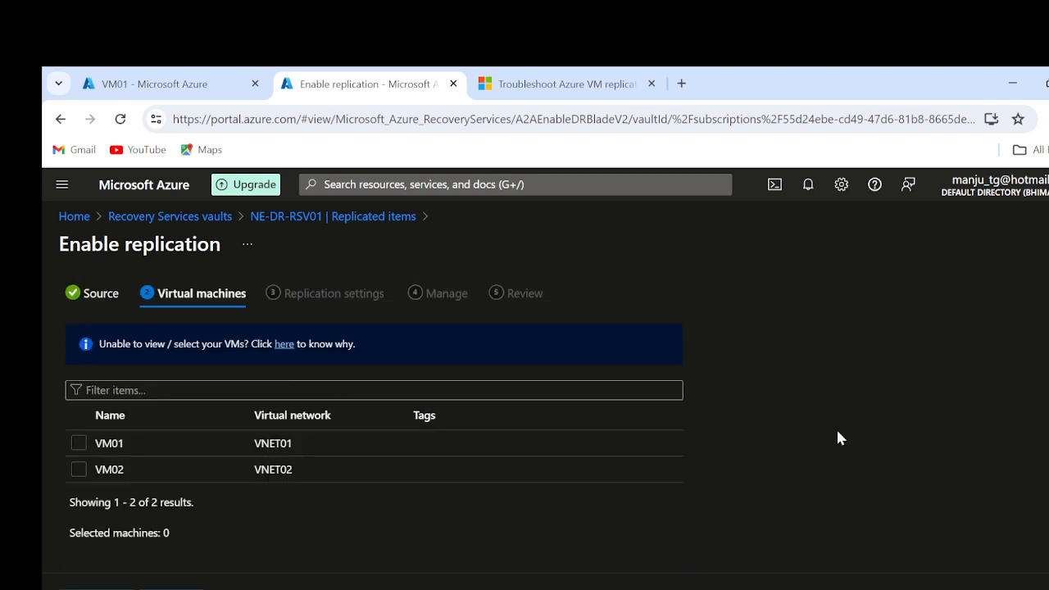
pyautogui.click(79, 469)
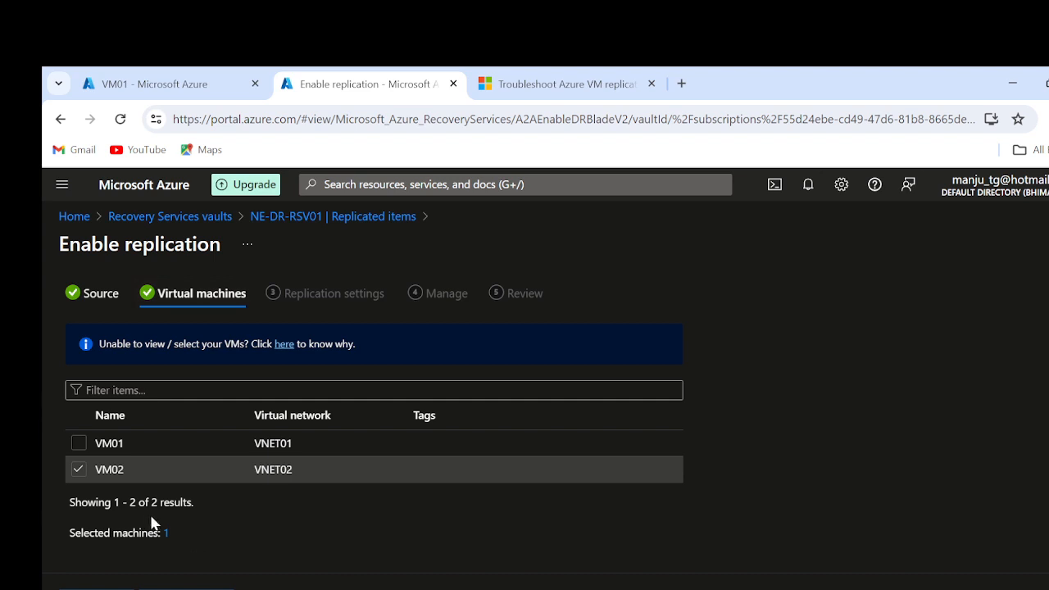
pyautogui.click(186, 588)
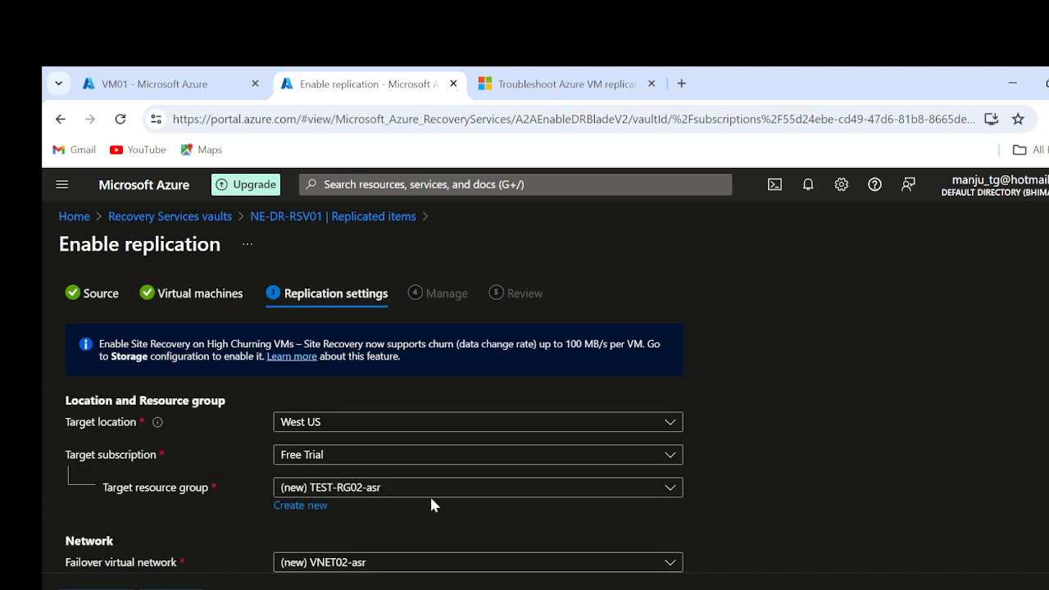
# Set the target location to North Europe and the target resource group to DR-RG01 for VM02's replication
pyautogui.click(322, 421)
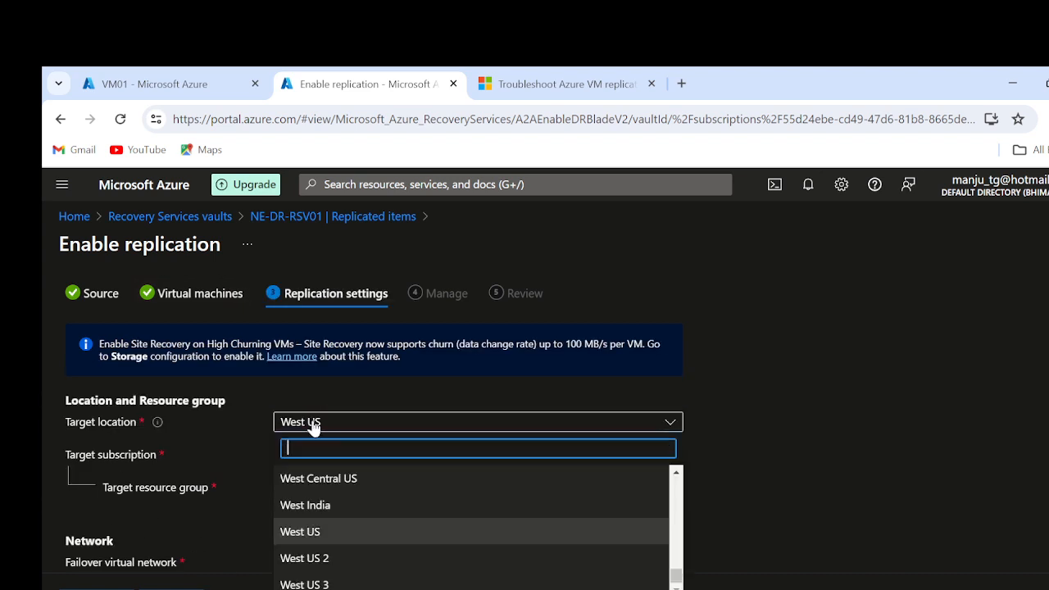
pyautogui.write('nort')
pyautogui.click(328, 530)
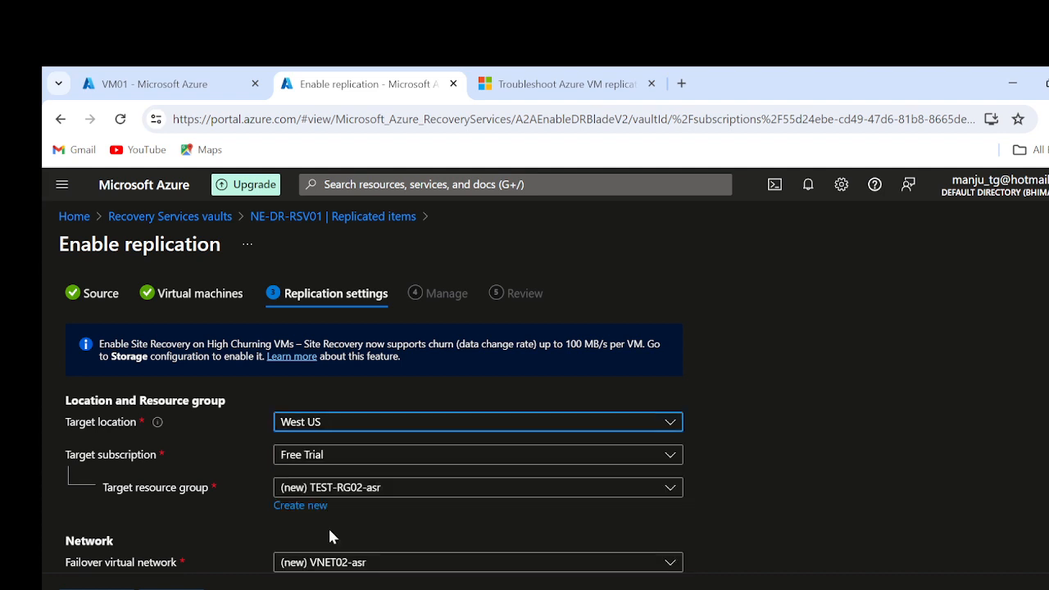
pyautogui.click(361, 485)
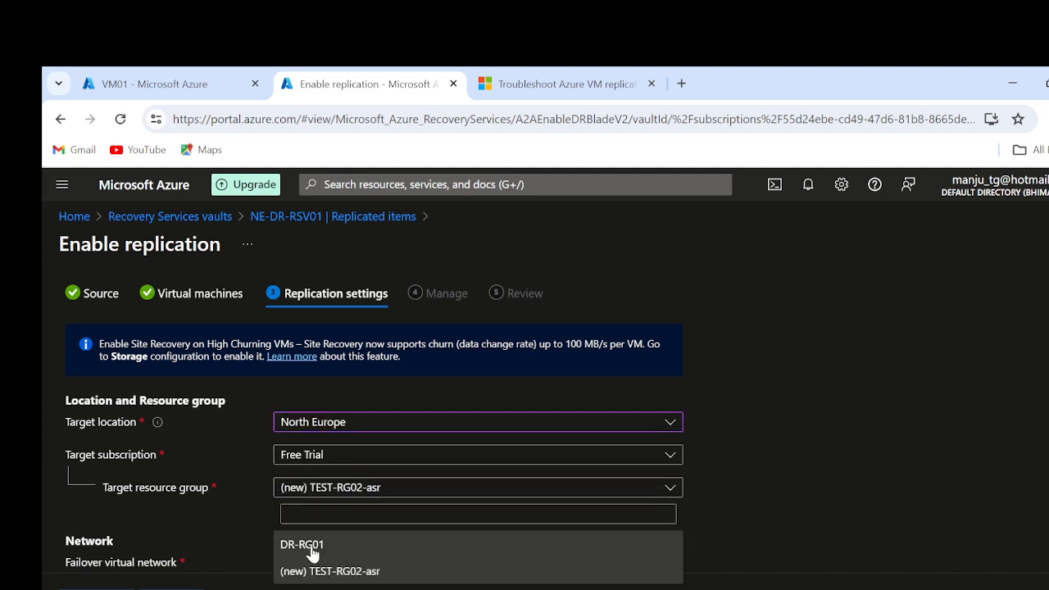
pyautogui.click(314, 551)
pyautogui.scroll(-2, 808, 546)
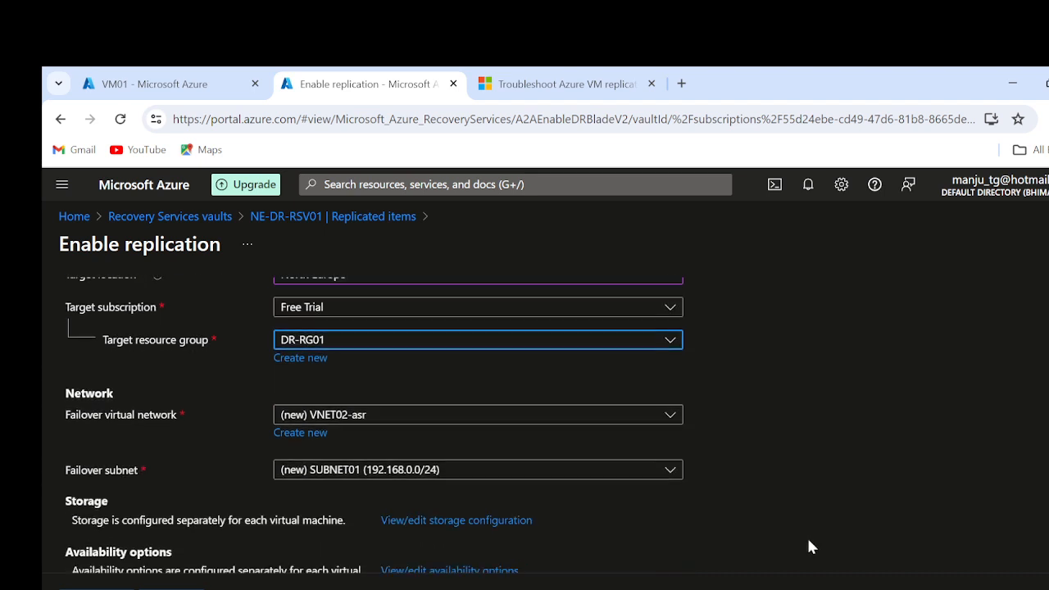
# Set the failover virtual network to DR-VNET01-ASR with subnet Subnet01-ASR and continue to the replication management settings
pyautogui.click(399, 416)
pyautogui.click(414, 473)
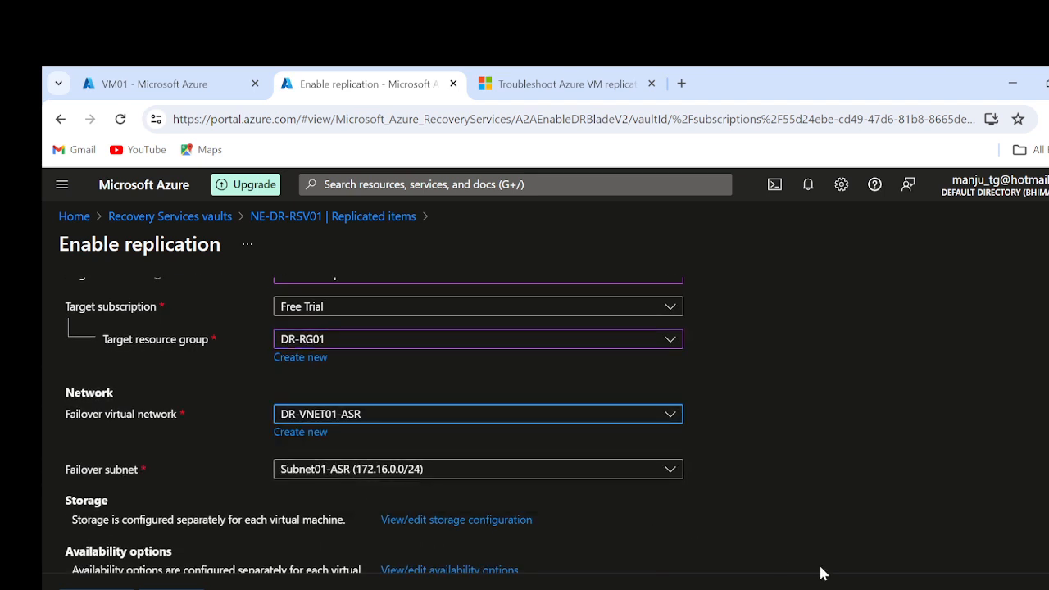
pyautogui.scroll(-2, 828, 577)
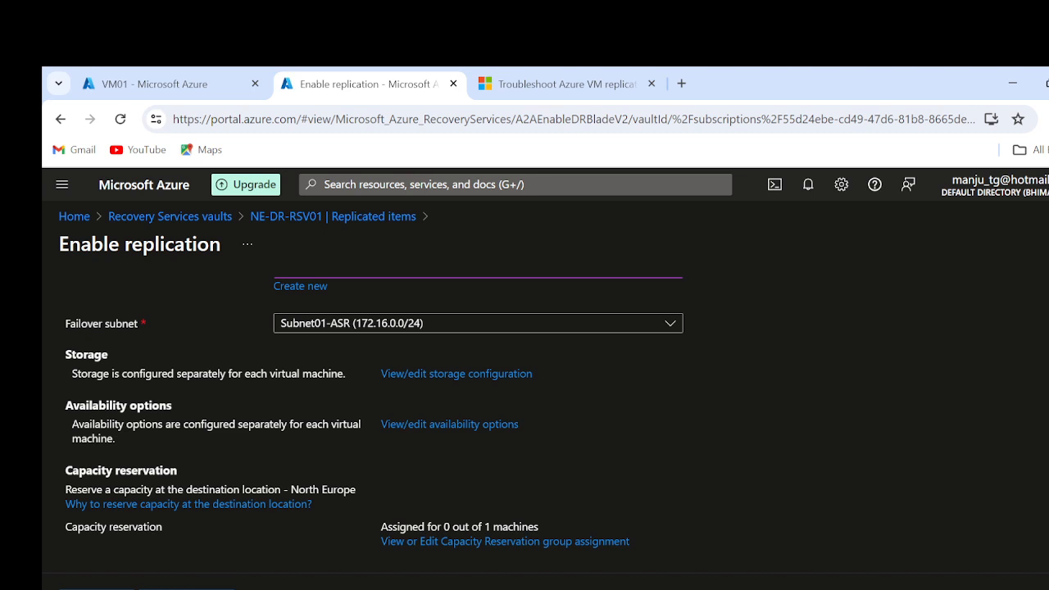
pyautogui.click(186, 589)
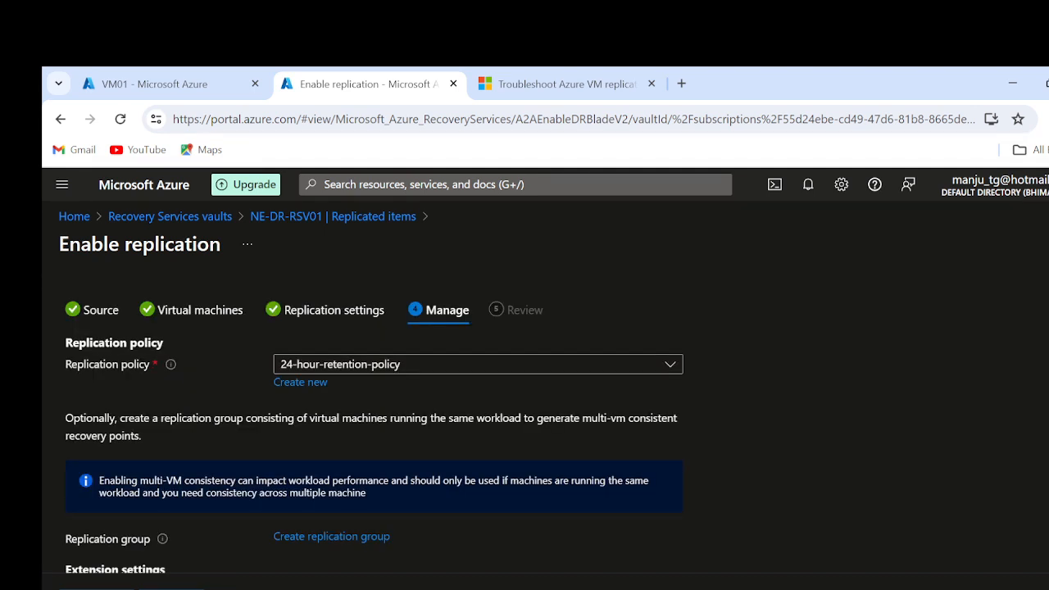
# Enable VM02's replication with the 24-hour-retention-policy and reload the vault's replicated items page
pyautogui.click(175, 589)
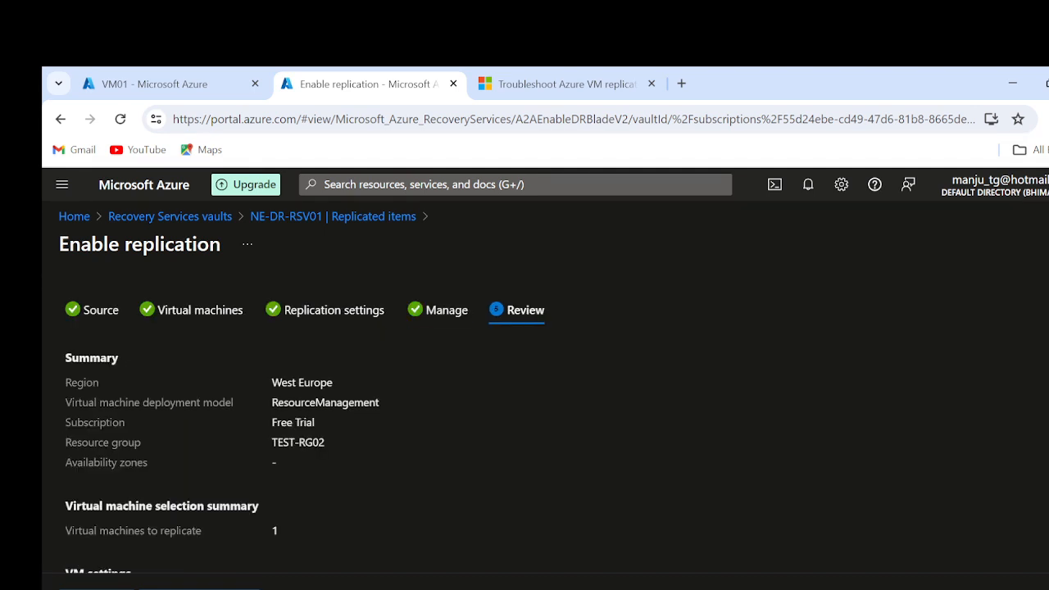
pyautogui.click(199, 588)
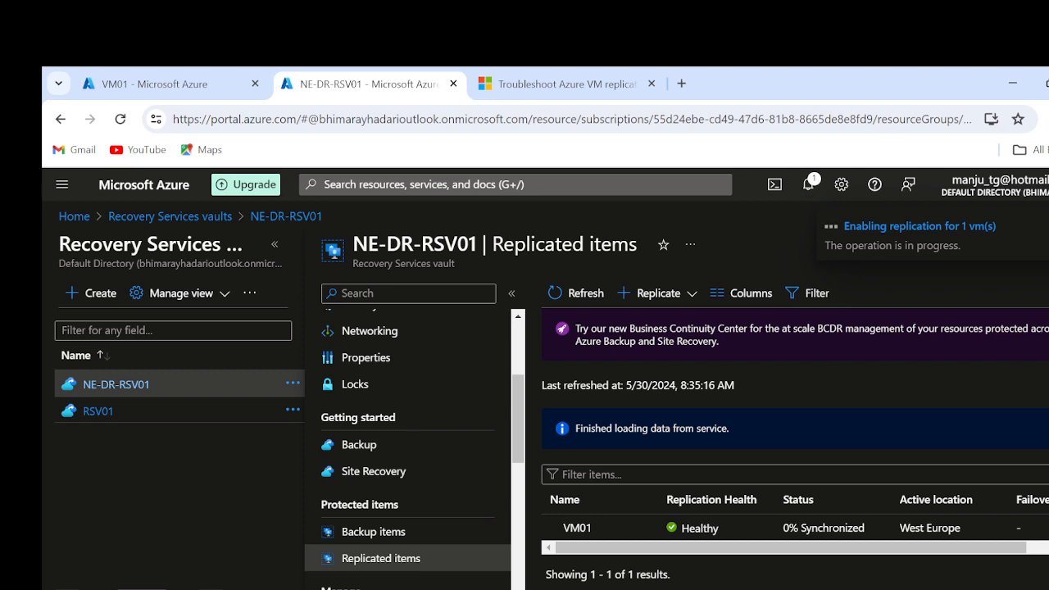
pyautogui.click(121, 120)
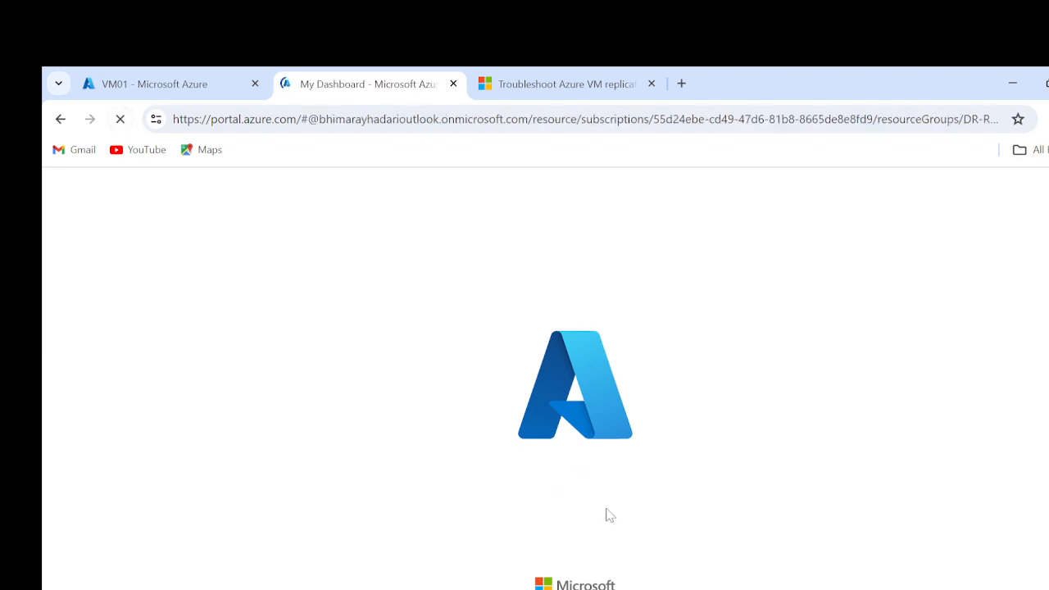